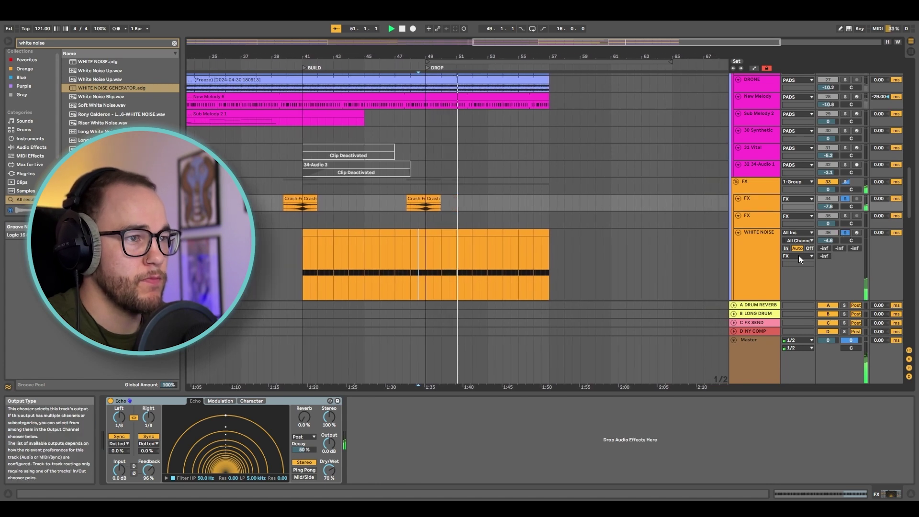
# Show the automation of Wavetable's filter frequency on the ARP track
pyautogui.click(494, 215)
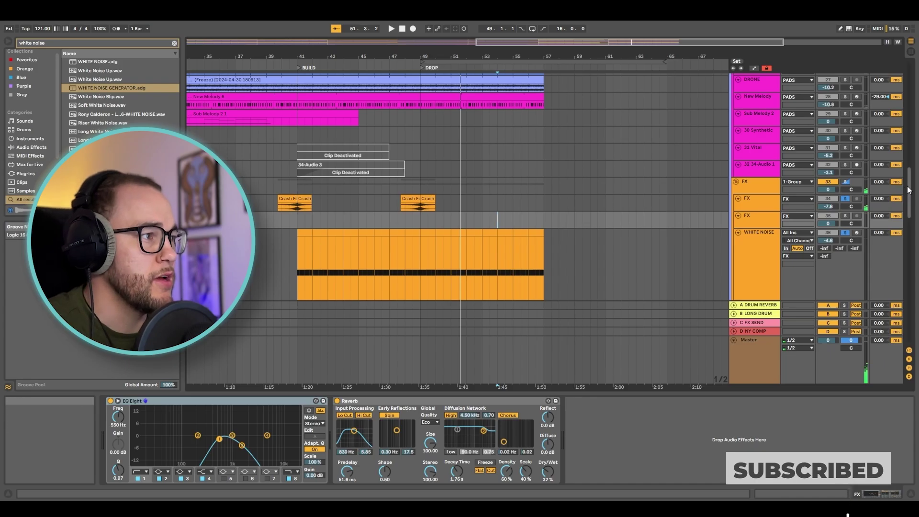
pyautogui.scroll(10, 903, 182)
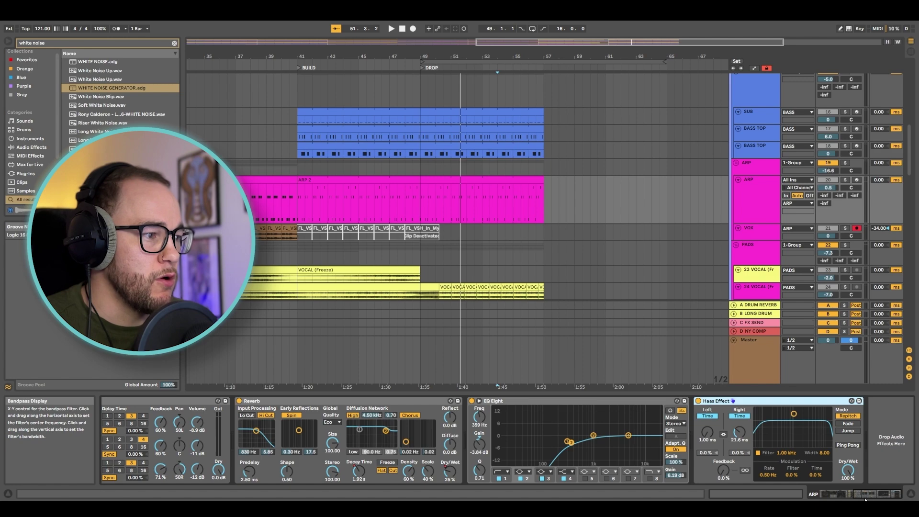
pyautogui.moveTo(865, 499); pyautogui.dragTo(784, 500)
pyautogui.rightClick(312, 465)
pyautogui.click(341, 417)
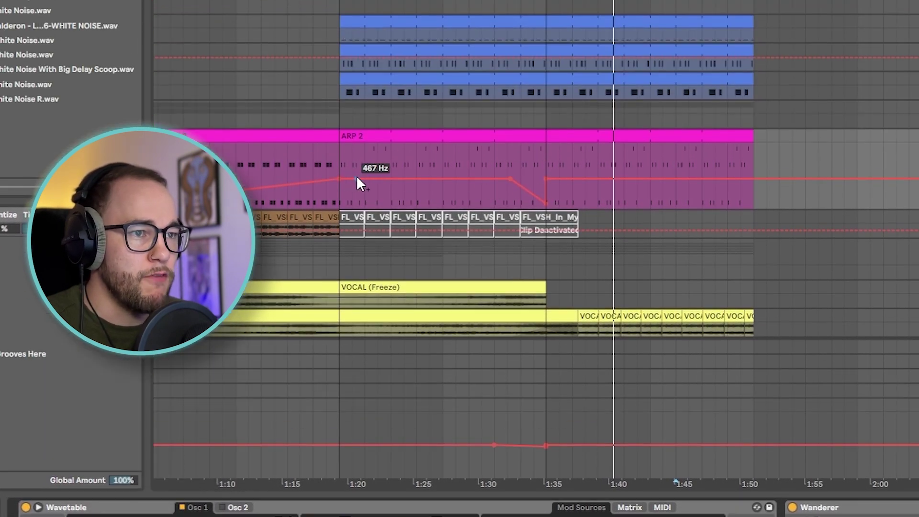
# Pull the ARP filter frequency automation down at the start of the build so it climbs steadily towards the drop
pyautogui.moveTo(357, 178); pyautogui.dragTo(357, 183)
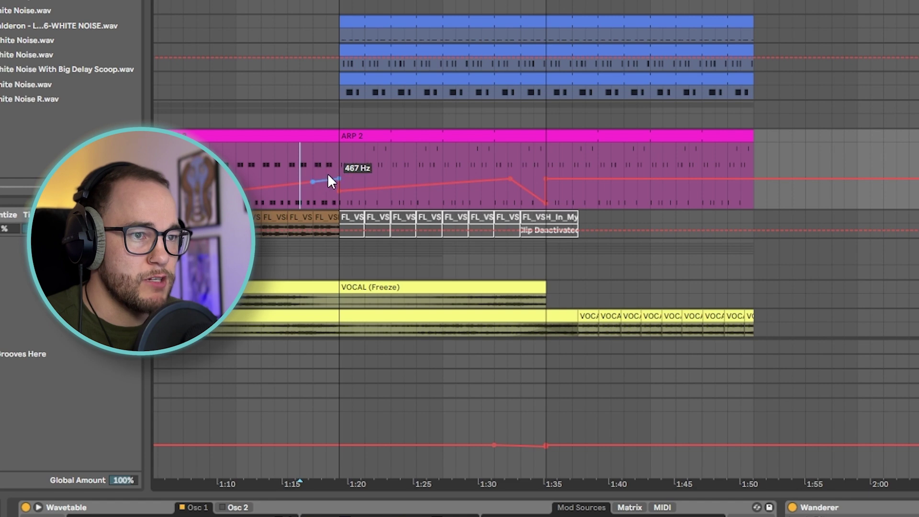
pyautogui.press('space')
pyautogui.moveTo(627, 190); pyautogui.dragTo(617, 193)
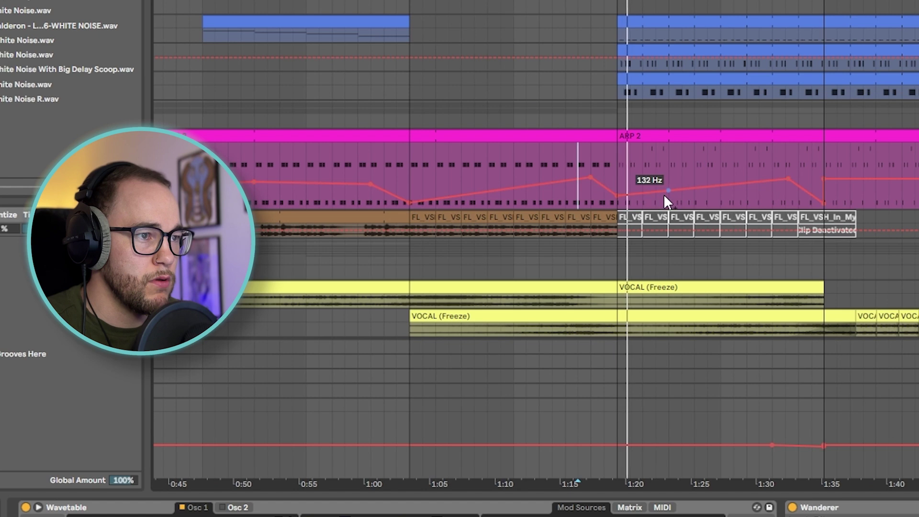
# Draw an irregular rising filter frequency curve across the build, and raise its section between bars 42.3 and 48.3
pyautogui.press('b')
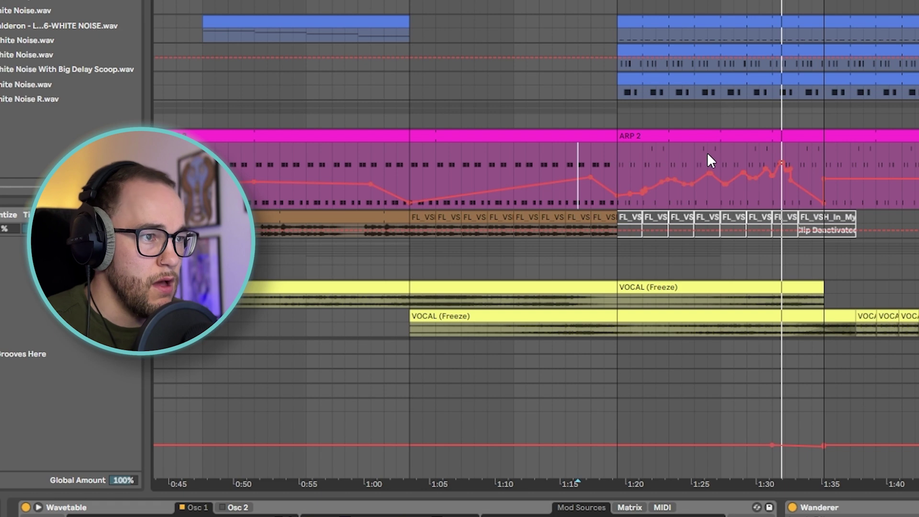
pyautogui.moveTo(809, 153); pyautogui.dragTo(716, 154)
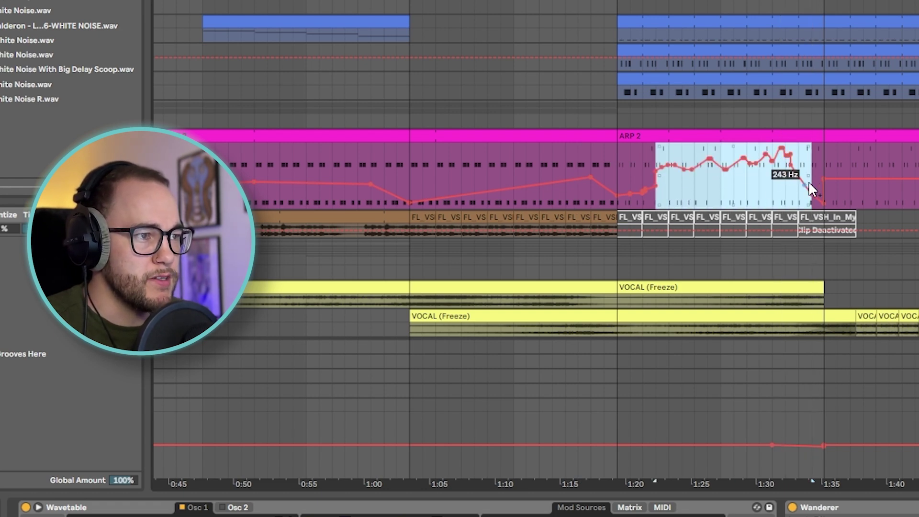
pyautogui.press('space')
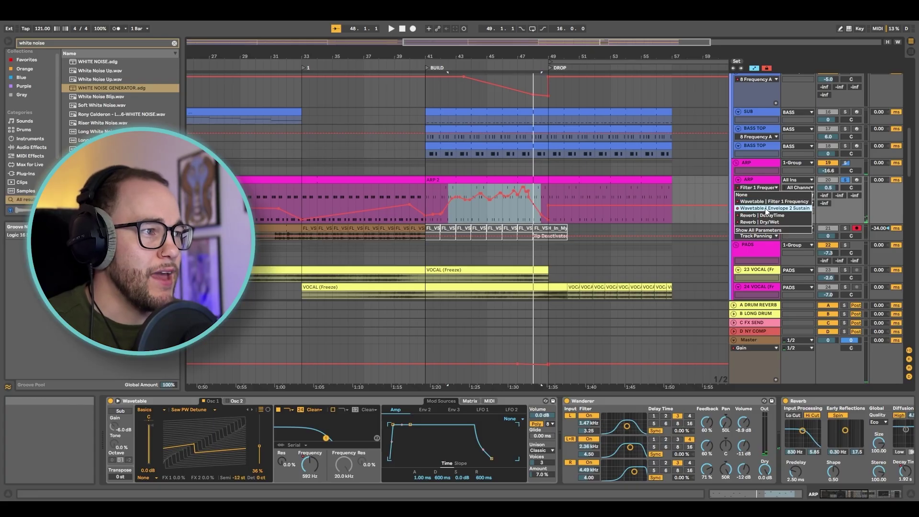
# Show Wavetable's Envelope 2 Sustain automation on the ARP track and make it rise to a peak just before the drop
pyautogui.click(766, 209)
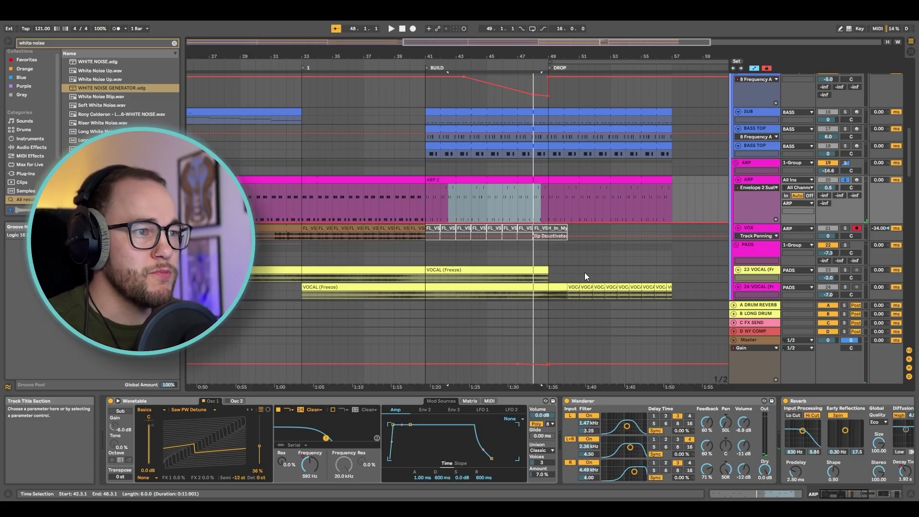
pyautogui.click(429, 406)
pyautogui.rightClick(461, 477)
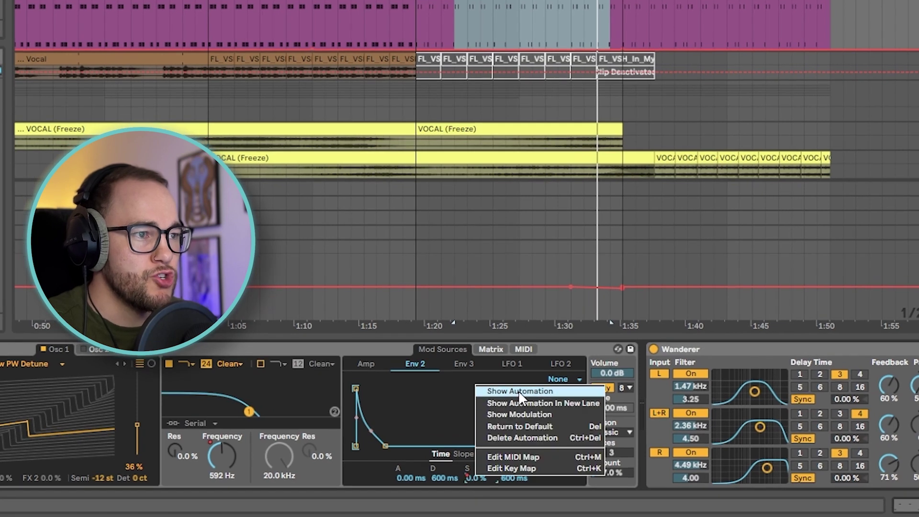
pyautogui.click(519, 390)
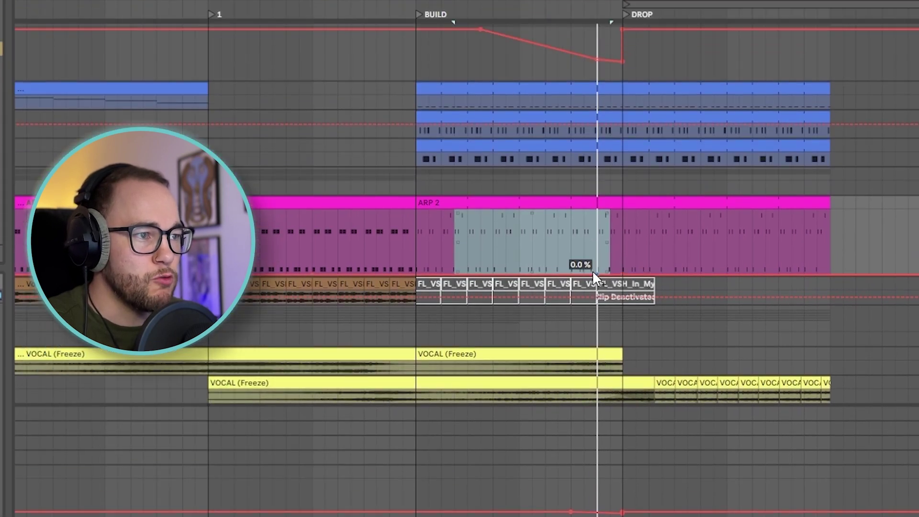
pyautogui.moveTo(590, 271); pyautogui.dragTo(590, 244)
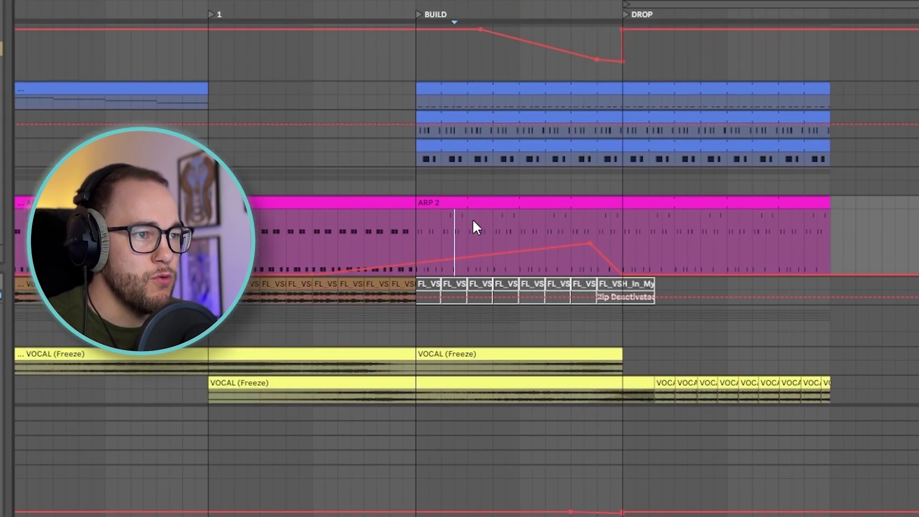
# Open the build's ARP 2 clip in an enlarged note editor, select all of its notes and play the build
pyautogui.click(519, 203)
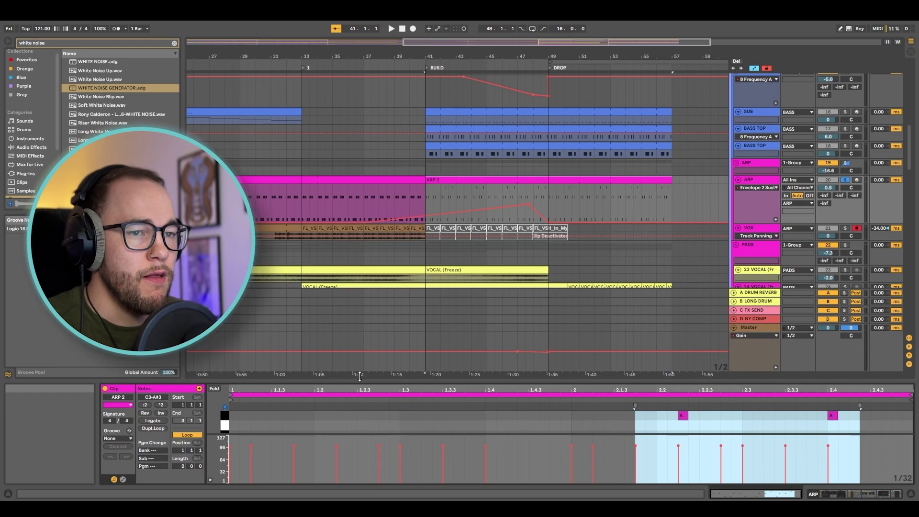
pyautogui.moveTo(360, 380); pyautogui.dragTo(375, 222)
pyautogui.click(346, 299)
pyautogui.hotkey('ctrl', 'a')
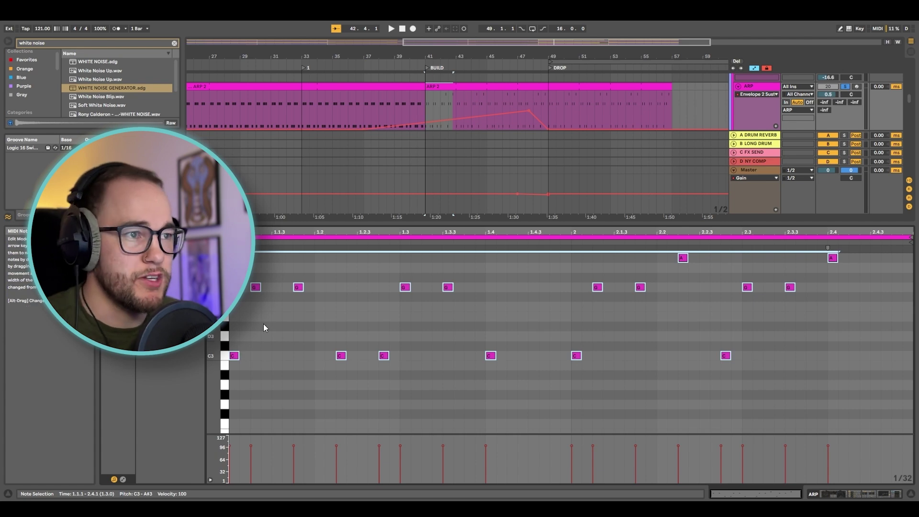
pyautogui.press('space')
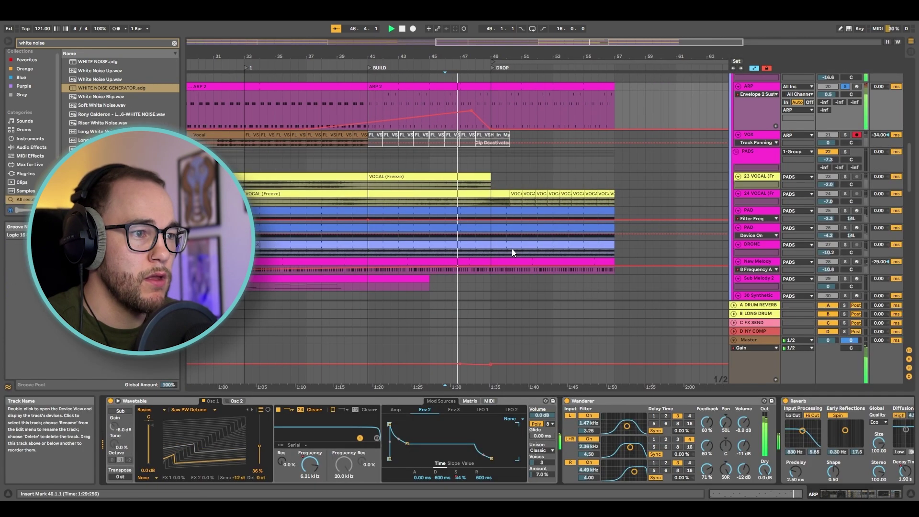
pyautogui.press('space')
# Open the ARP 2 clip and listen to the arrangement from bar 37
pyautogui.doubleClick(452, 99)
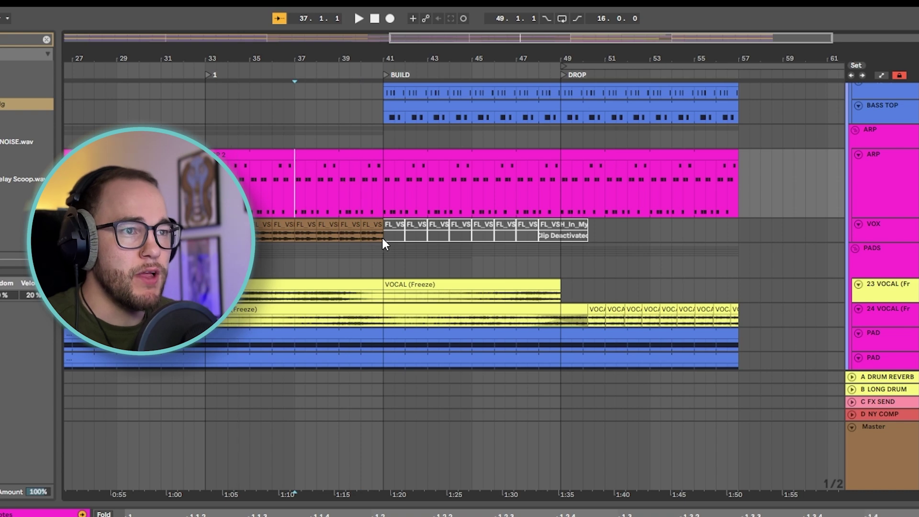
pyautogui.press('space')
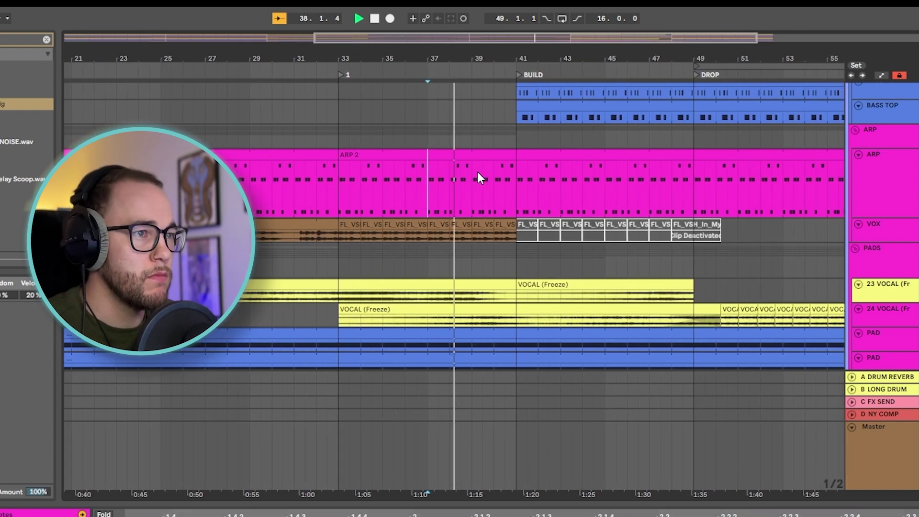
pyautogui.press('space')
# Split the ARP 2 clip at bars 39 and 40, and select the one-bar clip right before the build
pyautogui.click(453, 167)
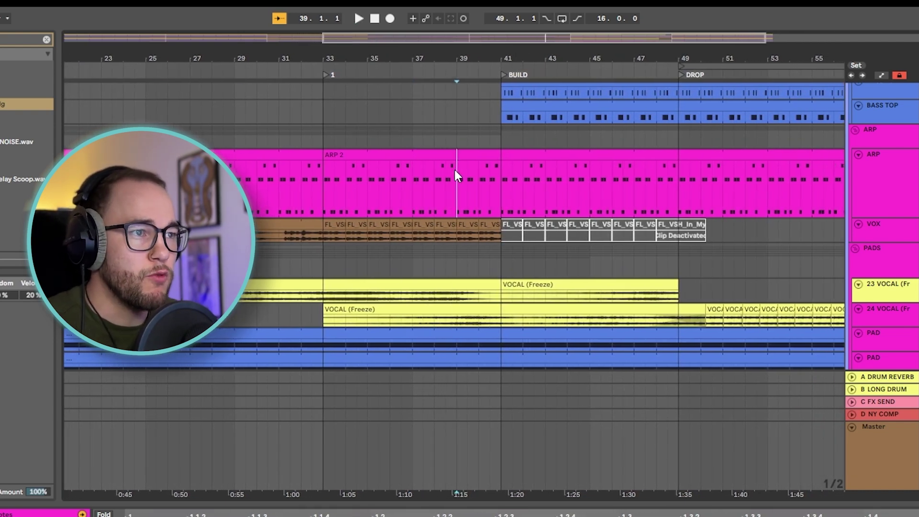
pyautogui.hotkey('ctrl', 'e')
pyautogui.click(483, 162)
pyautogui.hotkey('ctrl', 'e')
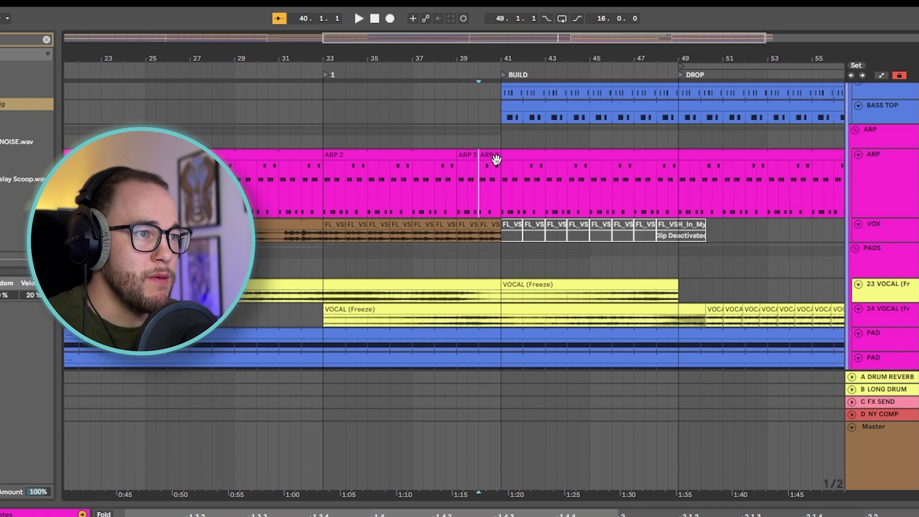
pyautogui.click(496, 158)
pyautogui.moveTo(502, 170); pyautogui.dragTo(480, 167)
pyautogui.hscroll(3, 444, 167)
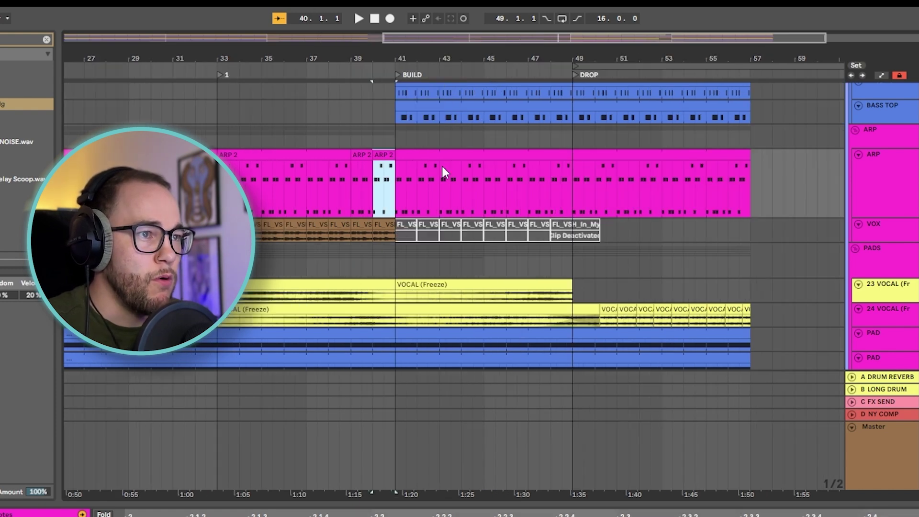
# Play into the build and duplicate bar 44 of the ARP clip over bars 45 to 47
pyautogui.hscroll(1, 404, 171)
pyautogui.click(344, 172)
pyautogui.press('space')
pyautogui.hscroll(2, 471, 155)
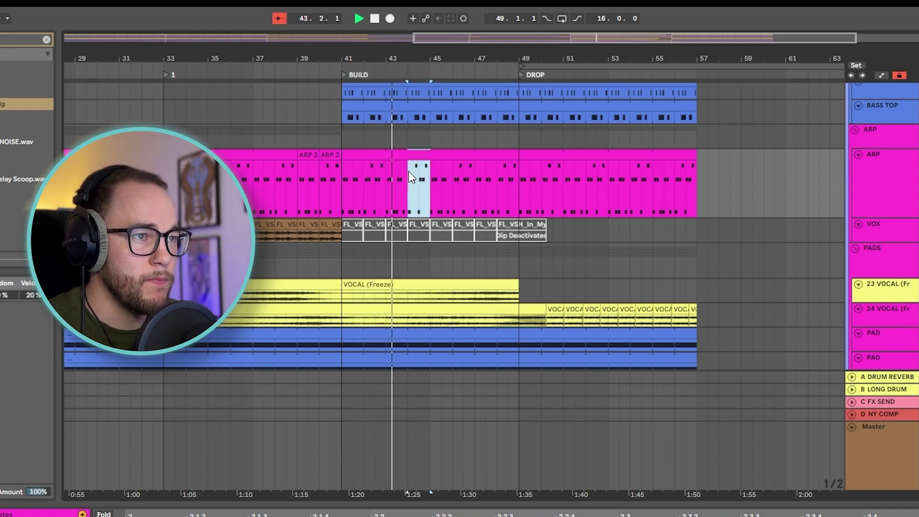
pyautogui.moveTo(410, 177); pyautogui.dragTo(429, 180)
pyautogui.hotkey('ctrl', 'd')
pyautogui.hotkey('ctrl', 'd')
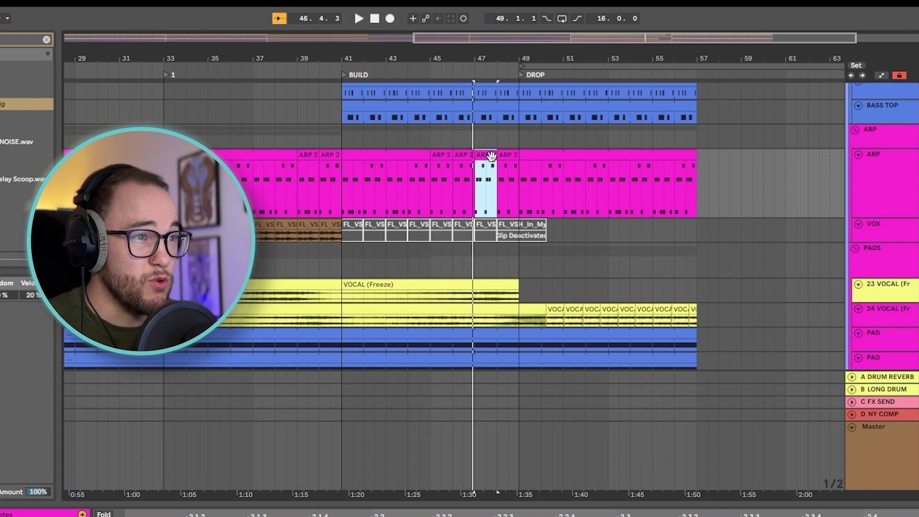
# Shorten the ARP clip at bar 47 to one beat and repeat it up to the drop
pyautogui.moveTo(491, 156); pyautogui.dragTo(482, 187)
pyautogui.press('+')
pyautogui.press('+')
pyautogui.hotkey('ctrl', 'z')
pyautogui.moveTo(556, 157); pyautogui.dragTo(507, 161)
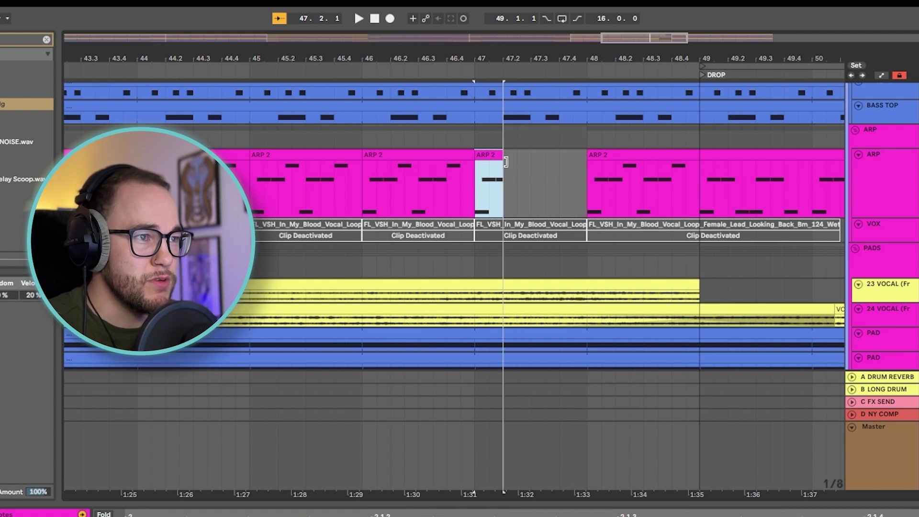
# Play the ARP part from bar 45.3 to hear the one-beat repeats leading into the drop
pyautogui.press('space')
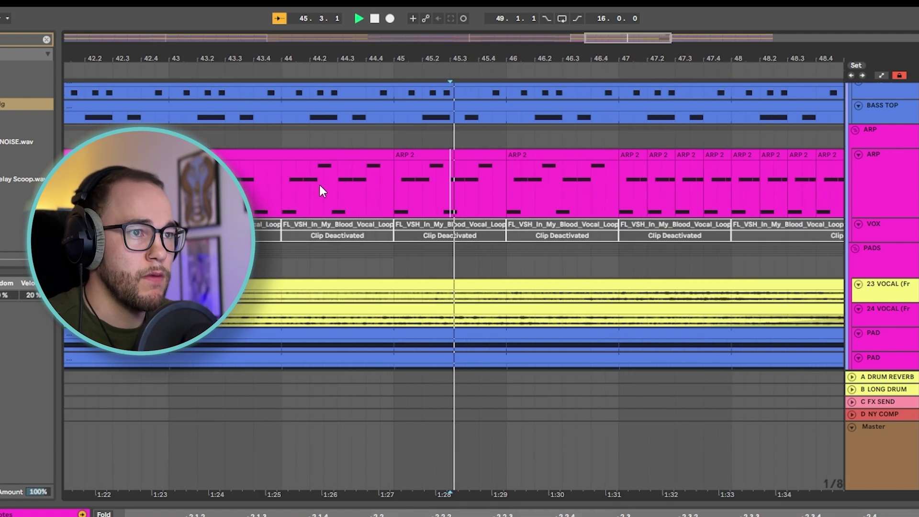
pyautogui.press('-')
pyautogui.press('-')
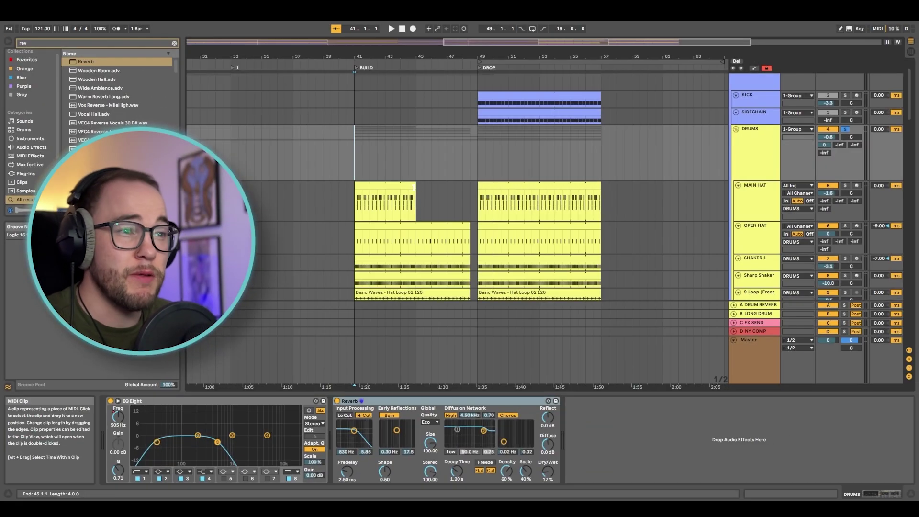
# Extend the MAIN HAT build clip to bar 48.3, and give the DRUMS group a Reverb with 4.34 s decay and 100% Dry/Wet
pyautogui.moveTo(413, 188); pyautogui.dragTo(470, 196)
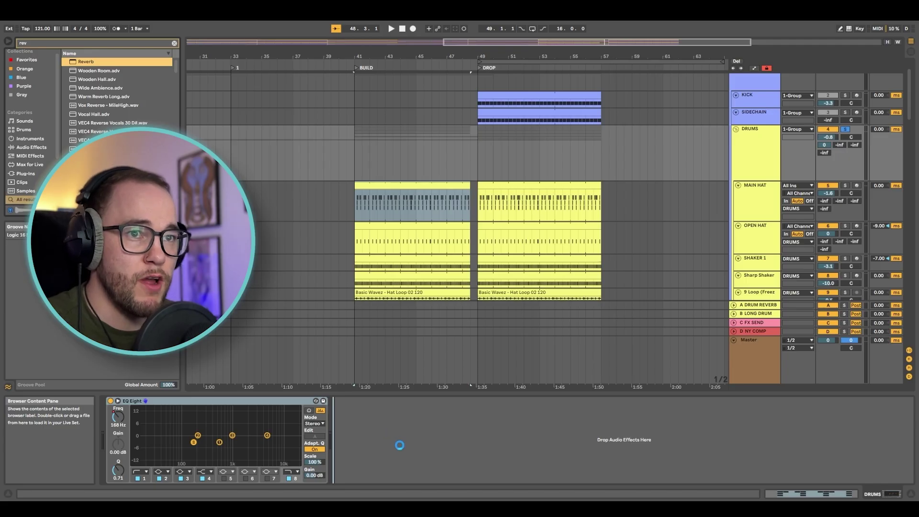
pyautogui.click(749, 160)
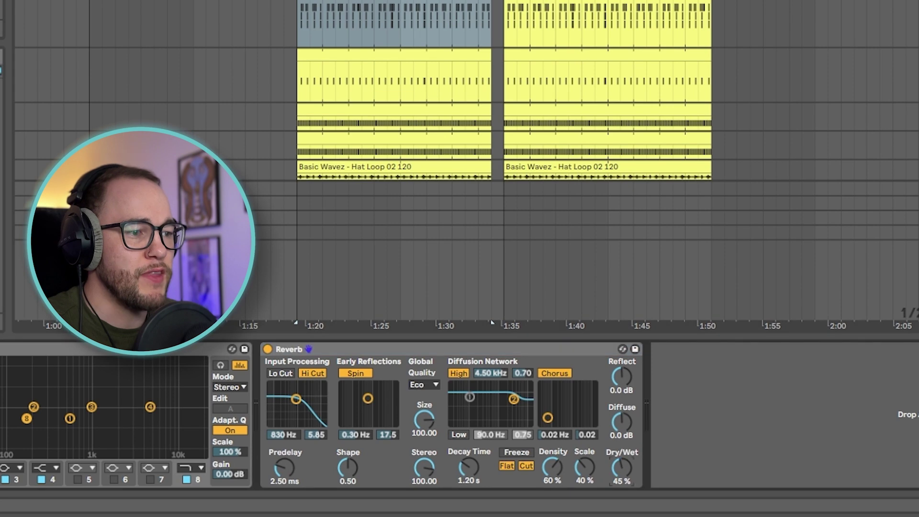
pyautogui.moveTo(547, 471); pyautogui.dragTo(548, 496)
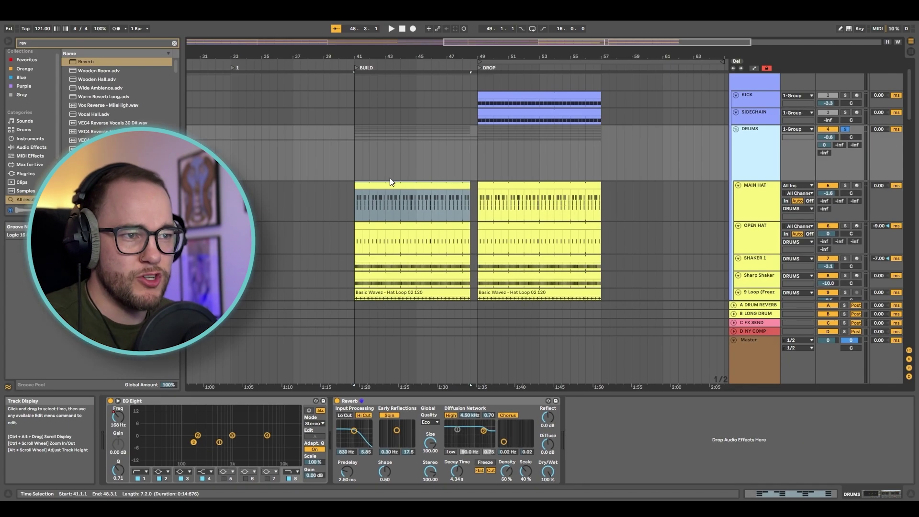
# Play the build from bar 42.3 while switching the Reverb's input filter from Hi Cut to Lo Cut at about 1.9 kHz
pyautogui.click(377, 173)
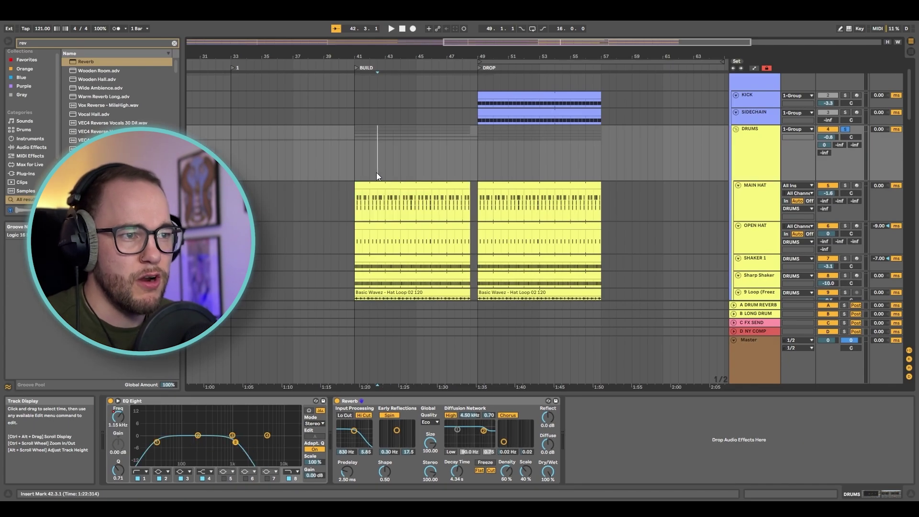
pyautogui.press('space')
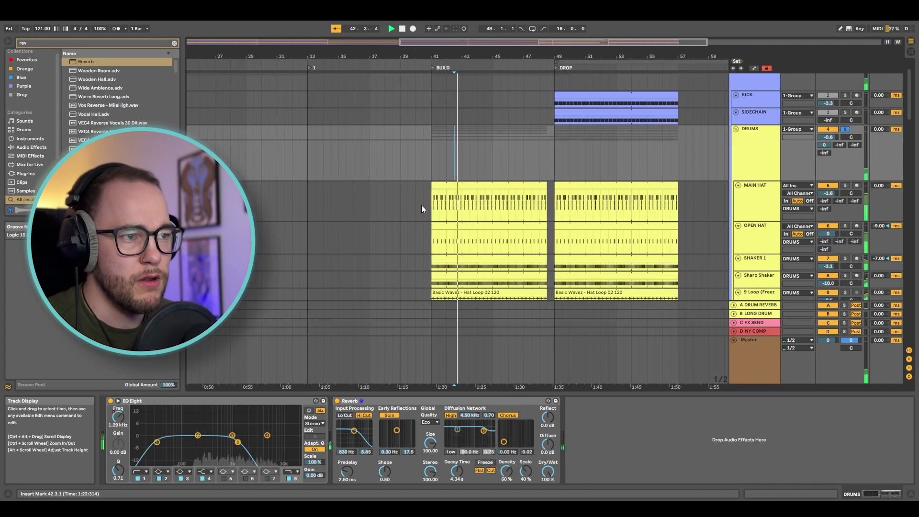
pyautogui.click(364, 414)
pyautogui.press('space')
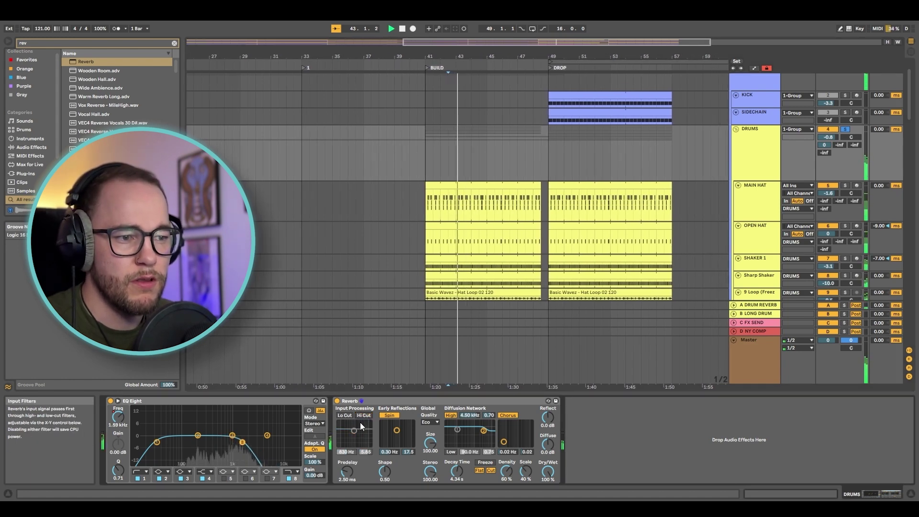
pyautogui.click(346, 415)
pyautogui.moveTo(355, 433); pyautogui.dragTo(357, 439)
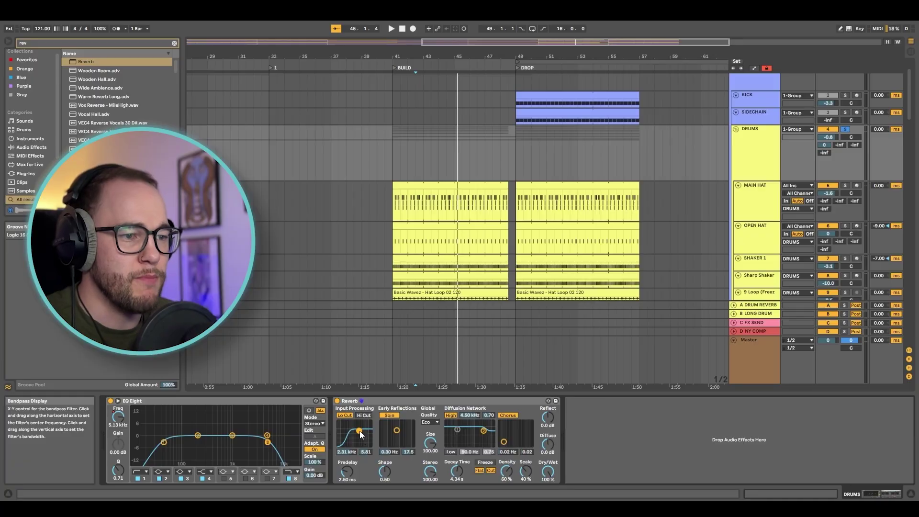
pyautogui.moveTo(360, 431); pyautogui.dragTo(359, 431)
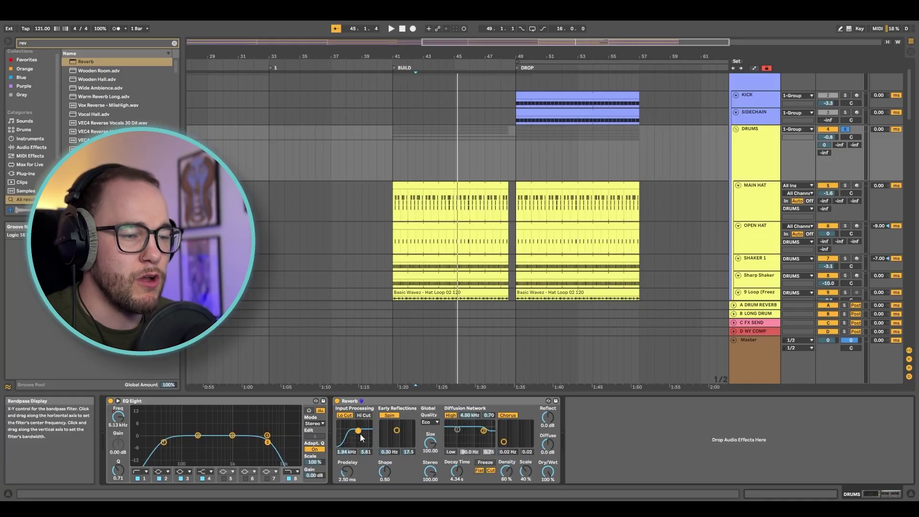
pyautogui.click(293, 401)
pyautogui.click(355, 402)
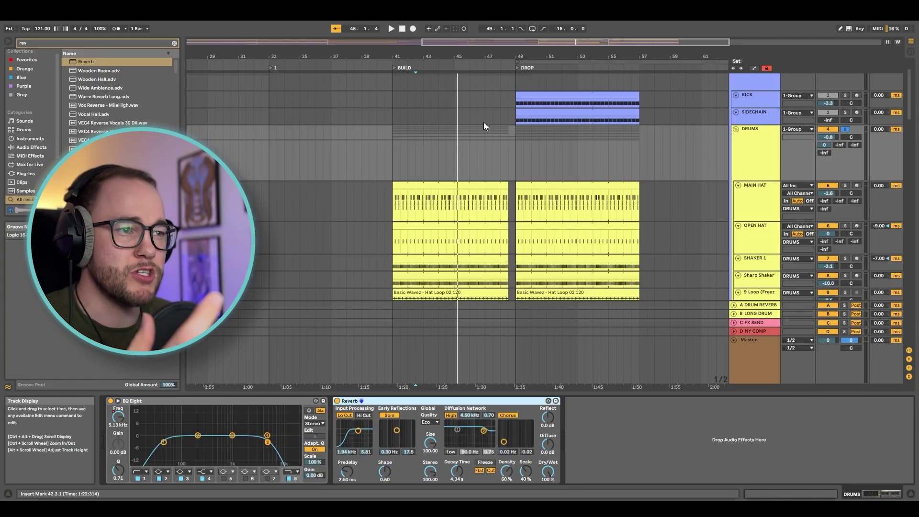
pyautogui.click(428, 160)
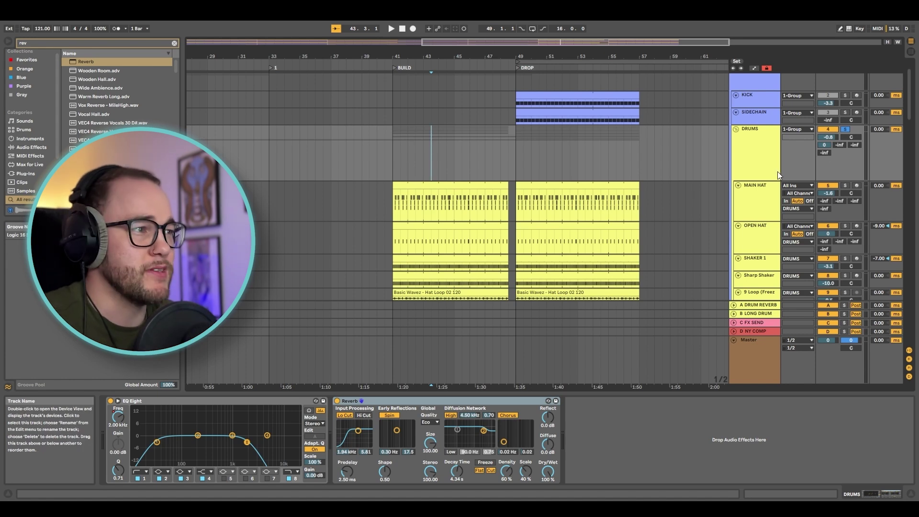
# Set the DRUMS Reverb's Dry/Wet to 0%, show its automation lane, and play briefly from bar 41
pyautogui.moveTo(548, 472); pyautogui.dragTo(548, 501)
pyautogui.rightClick(548, 473)
pyautogui.click(565, 434)
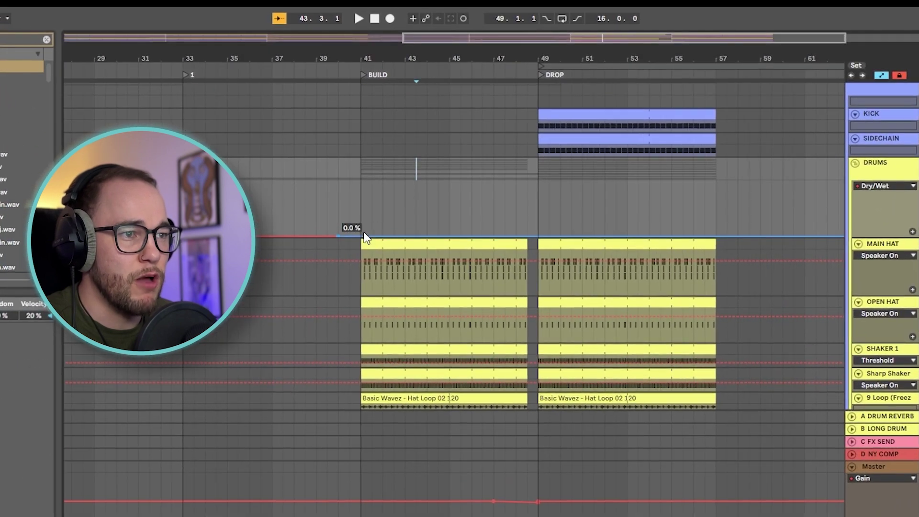
pyautogui.press('space')
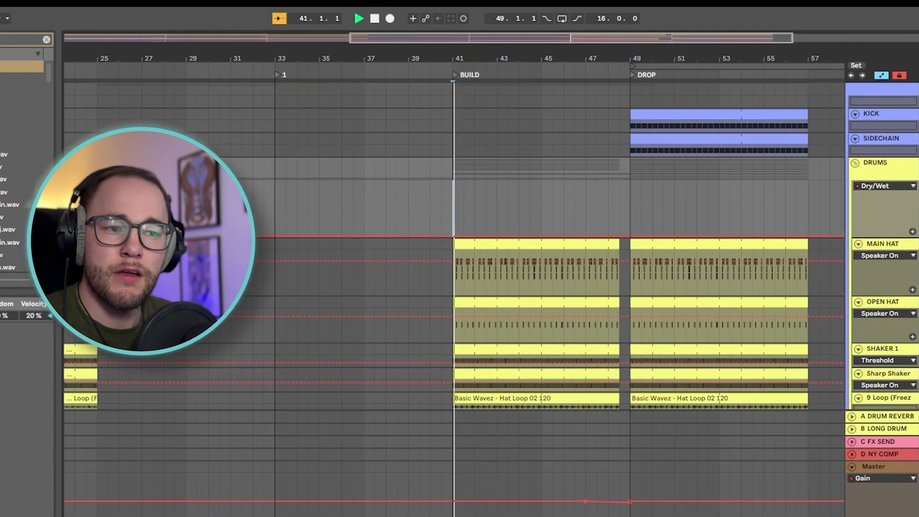
pyautogui.press('space')
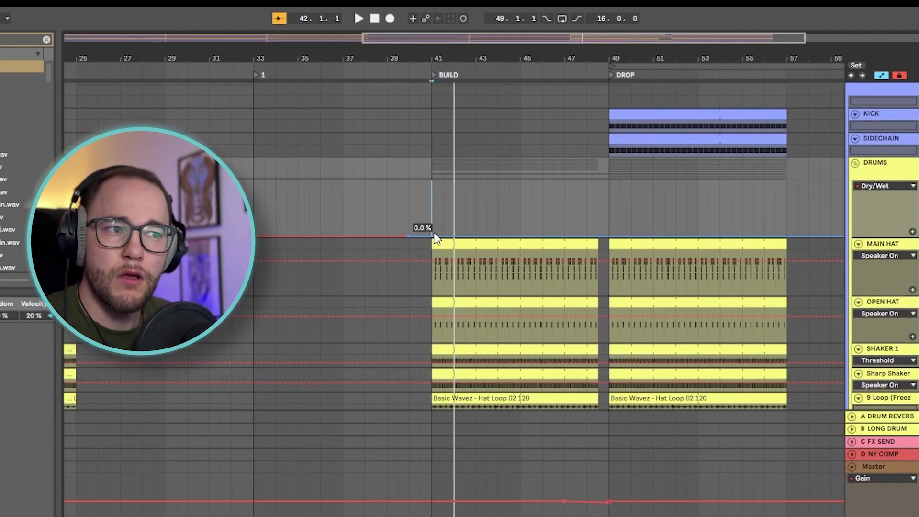
# Automate the DRUMS Reverb's Dry/Wet to climb through the build to 60% at bar 48 and fall to 0% at the drop, and audition it
pyautogui.press('space')
pyautogui.moveTo(587, 217); pyautogui.dragTo(587, 203)
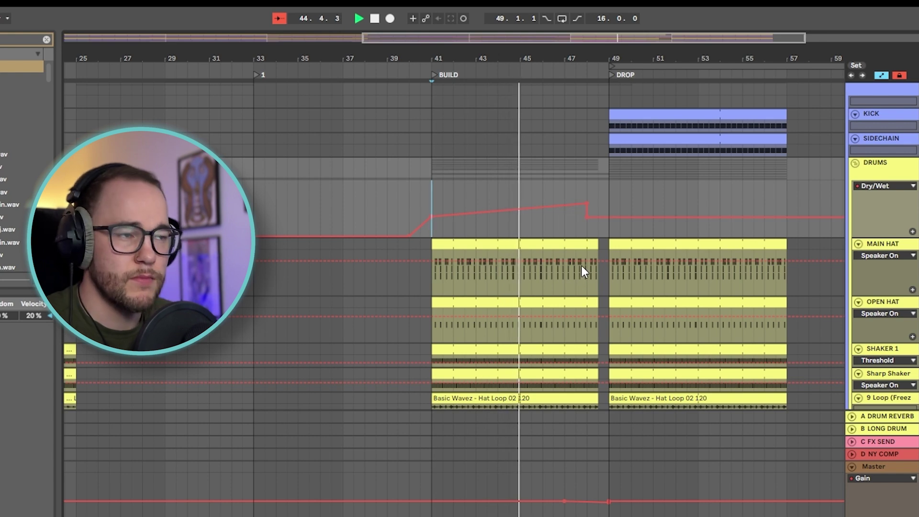
pyautogui.moveTo(586, 218); pyautogui.dragTo(609, 236)
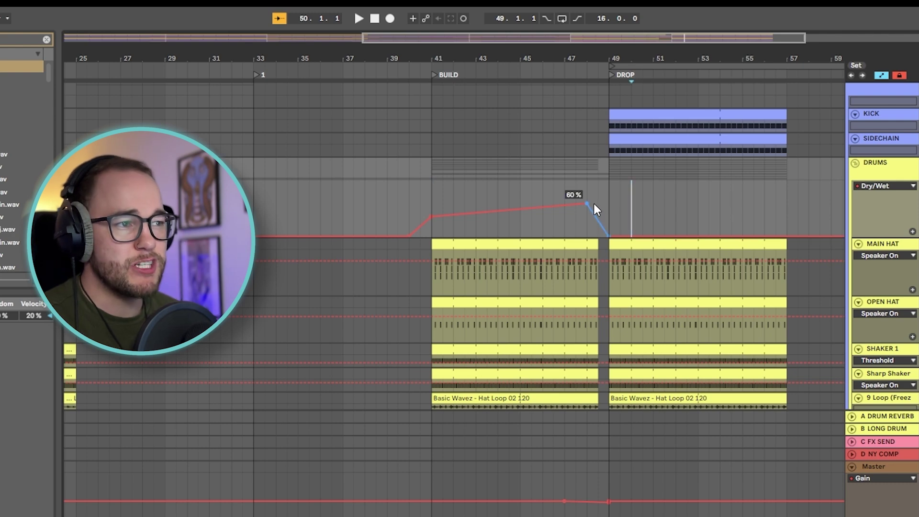
pyautogui.click(601, 187)
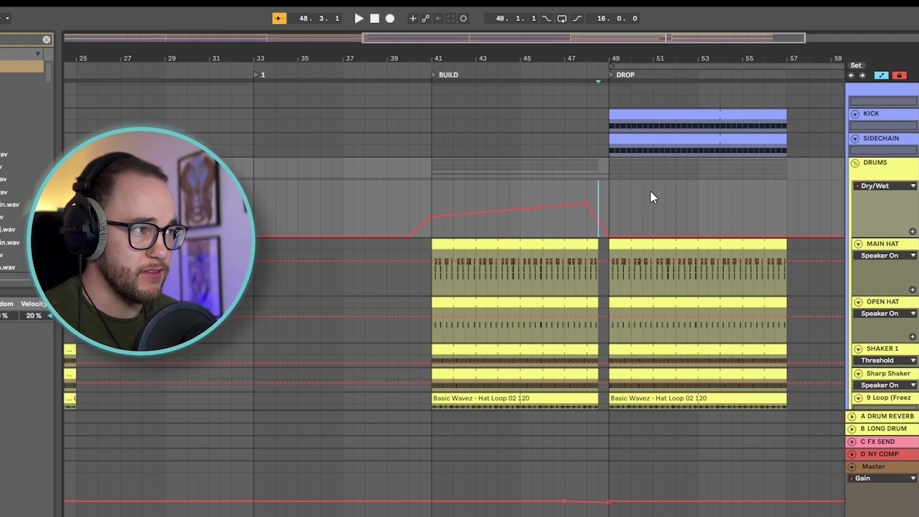
pyautogui.click(504, 186)
pyautogui.press('space')
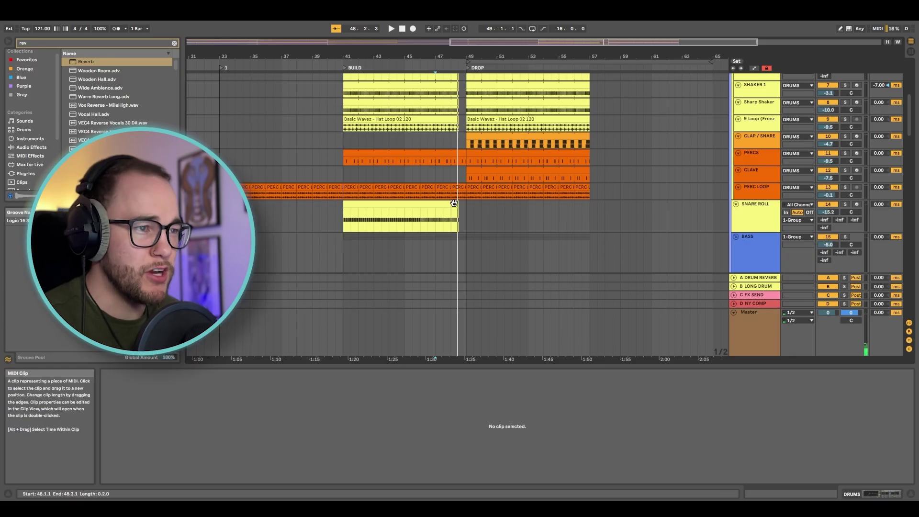
# Delete the section from 48.1 to 48.3 from the SNARE ROLL clip and the hat and shaker clips before the drop
pyautogui.click(454, 203)
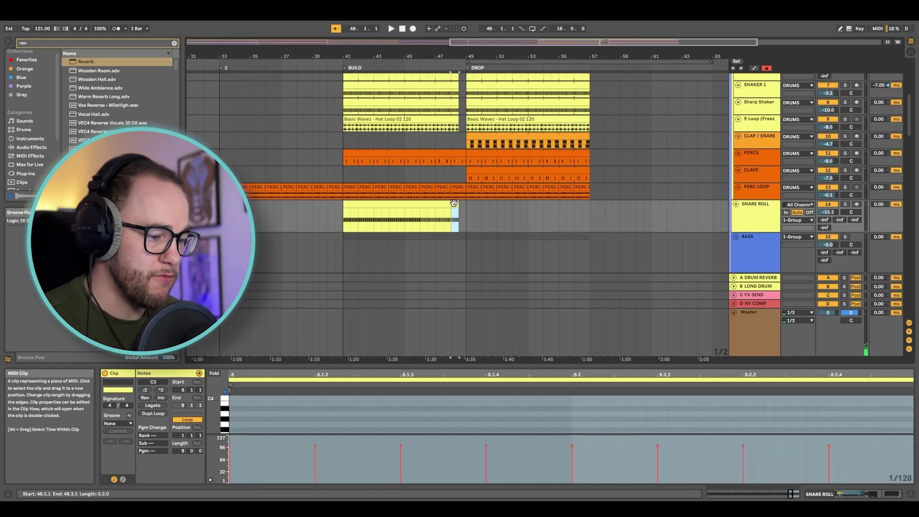
pyautogui.press('Delete')
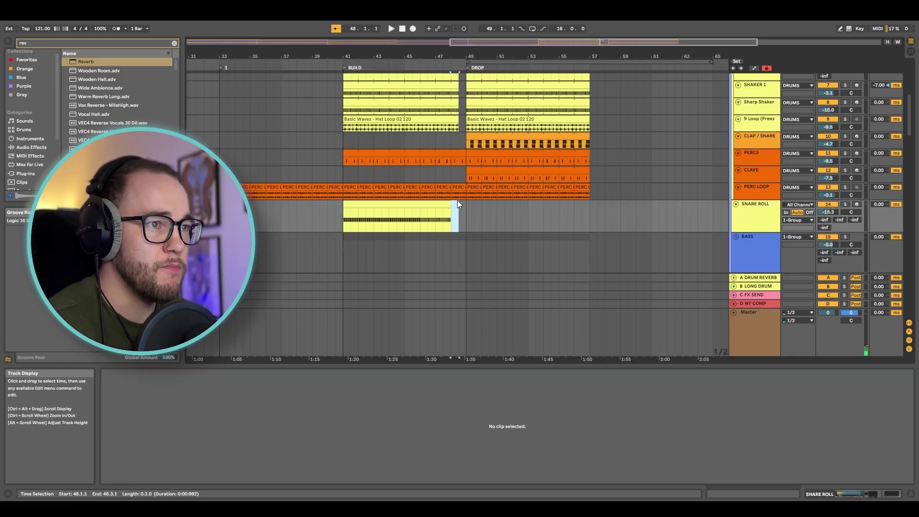
pyautogui.scroll(2, 458, 201)
pyautogui.click(454, 166)
pyautogui.scroll(2, 454, 172)
pyautogui.moveTo(454, 166); pyautogui.dragTo(452, 104)
pyautogui.press('Delete')
pyautogui.scroll(-4, 452, 144)
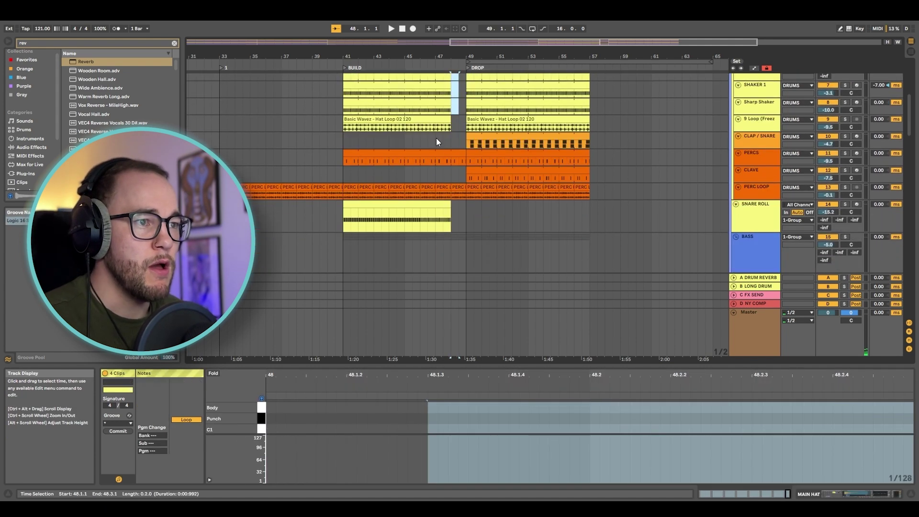
# Enable the SNARE ROLL's EQ Eight and automate its filter 8 frequency to rise from bar 41 to bar 48
pyautogui.scroll(-2, 458, 179)
pyautogui.click(432, 142)
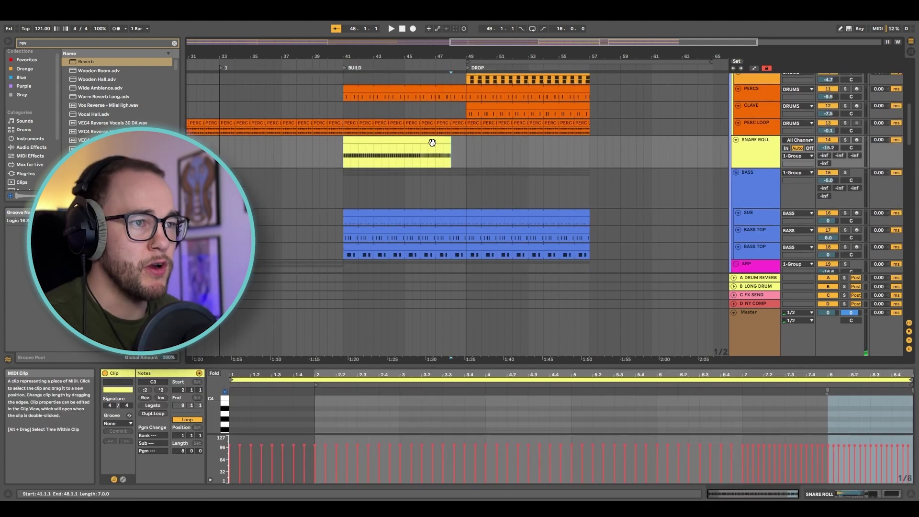
pyautogui.moveTo(416, 367); pyautogui.dragTo(416, 283)
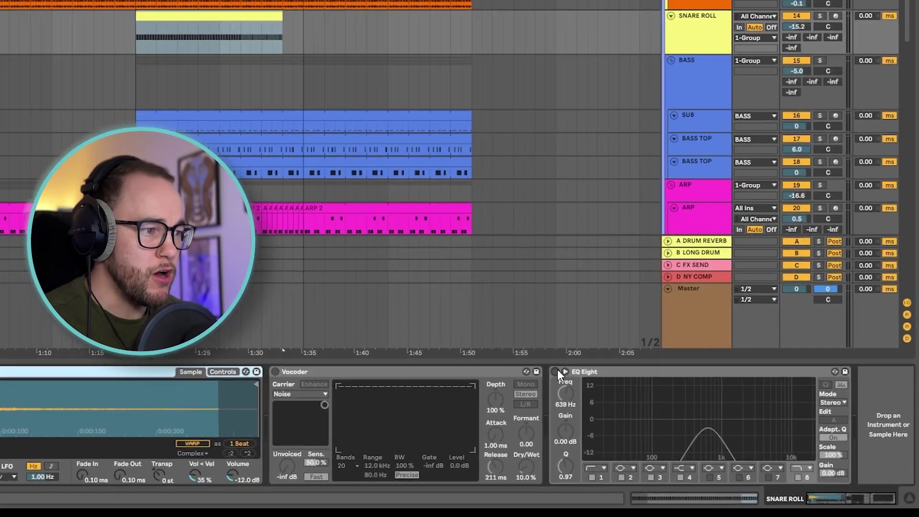
pyautogui.click(652, 402)
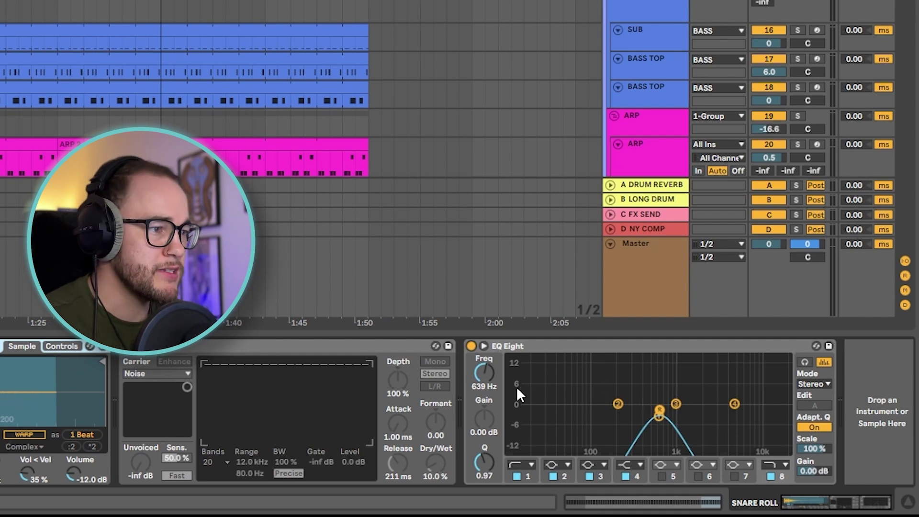
pyautogui.rightClick(495, 371)
pyautogui.click(507, 376)
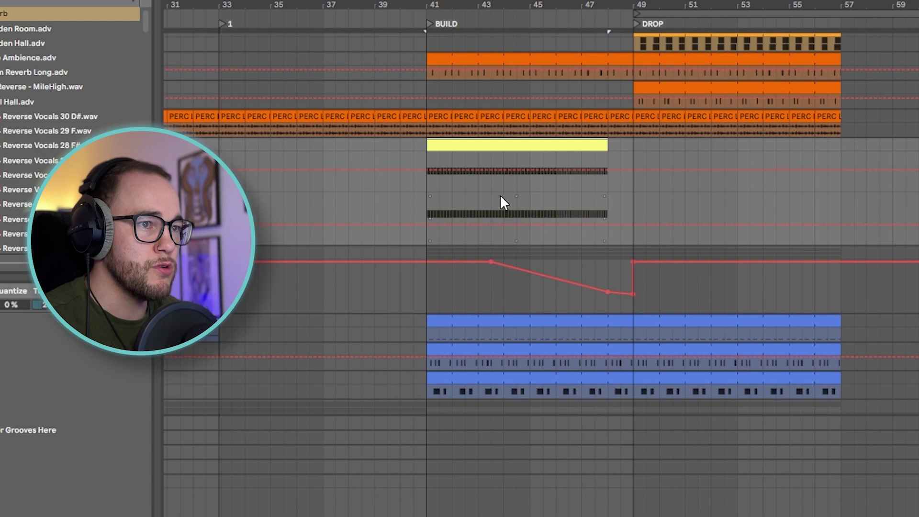
pyautogui.click(450, 163)
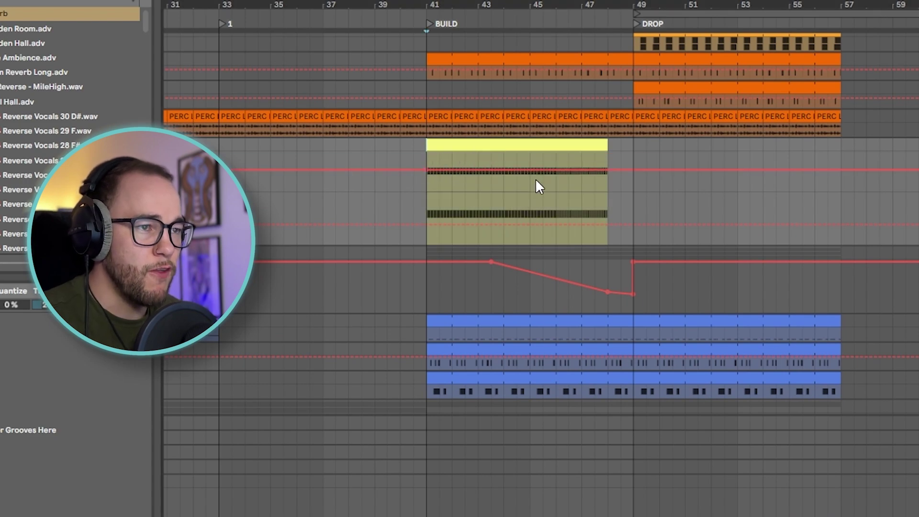
pyautogui.moveTo(606, 170); pyautogui.dragTo(607, 152)
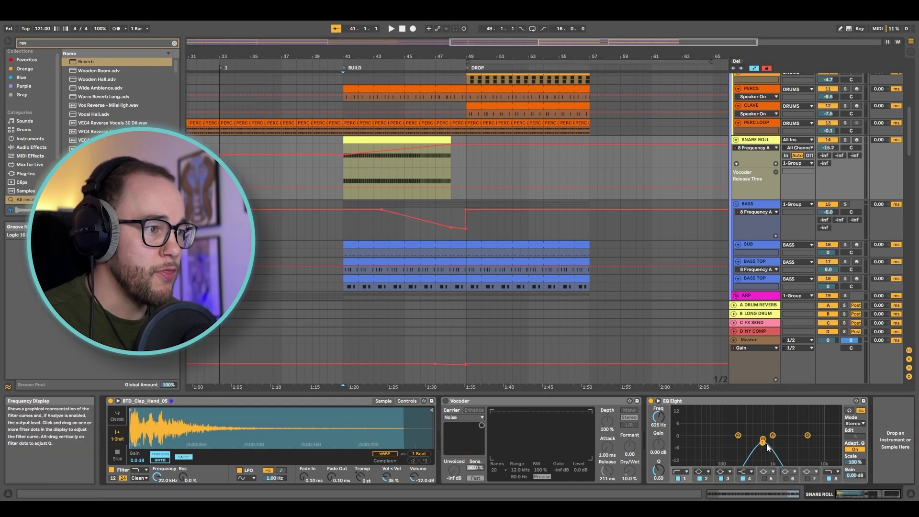
# Show the SNARE ROLL EQ Eight's filter 1 frequency automation and lengthen the track's Reverb decay time during playback
pyautogui.click(665, 424)
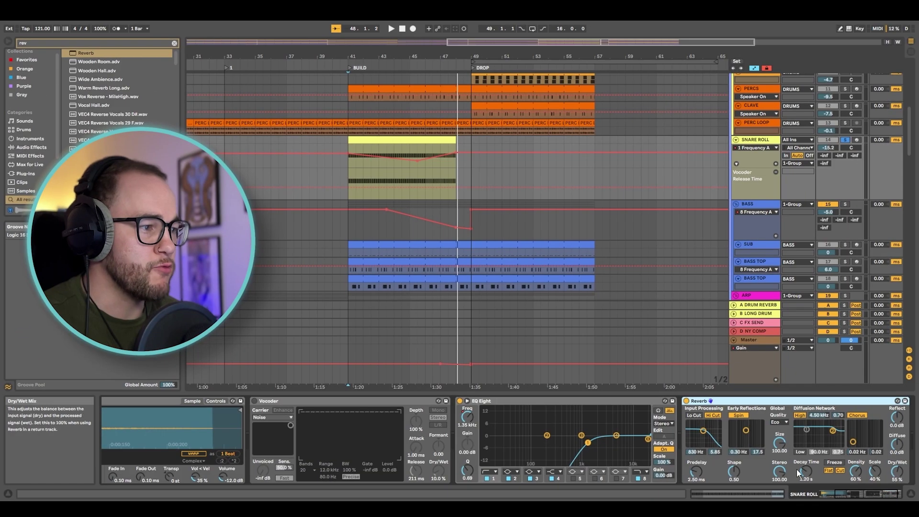
pyautogui.moveTo(809, 472); pyautogui.dragTo(809, 459)
pyautogui.press('space')
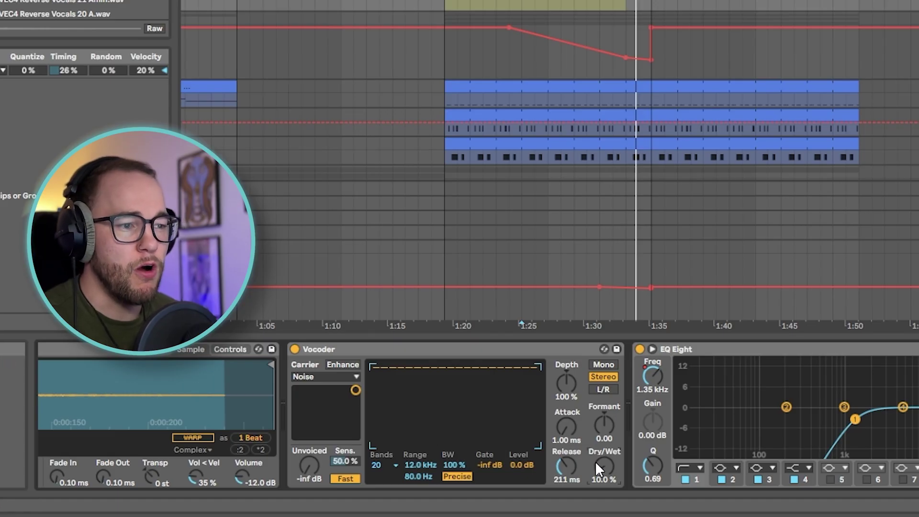
# Automate the SNARE ROLL Vocoder's Dry/Wet and Release Time to rise towards bar 48
pyautogui.rightClick(601, 466)
pyautogui.click(637, 405)
pyautogui.click(561, 127)
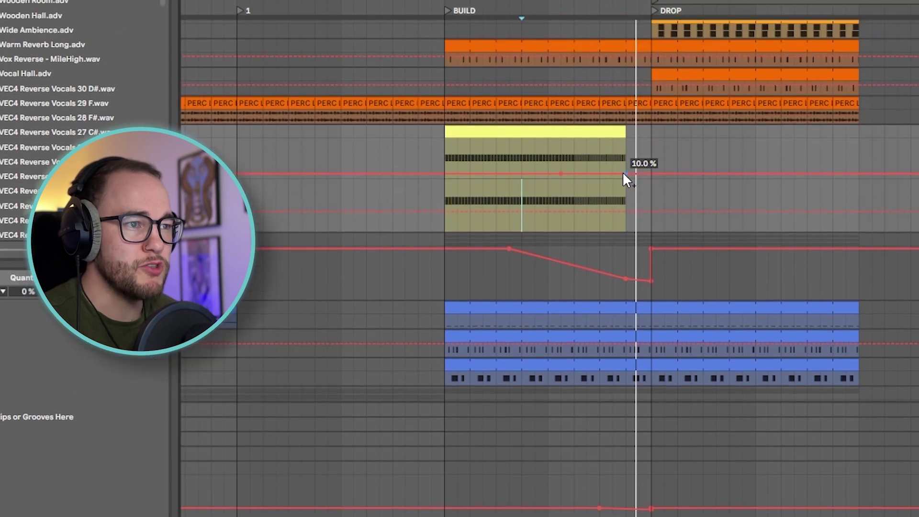
pyautogui.moveTo(625, 126); pyautogui.dragTo(626, 117)
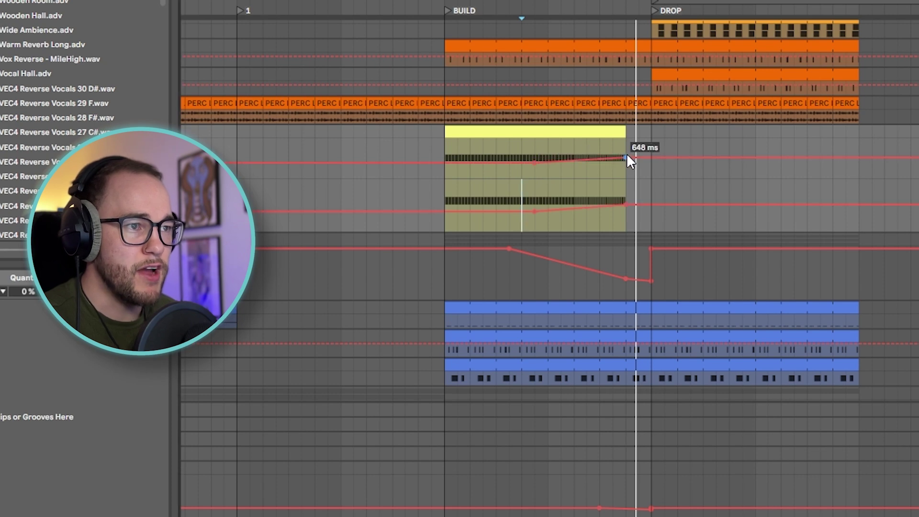
pyautogui.moveTo(627, 157); pyautogui.dragTo(627, 154)
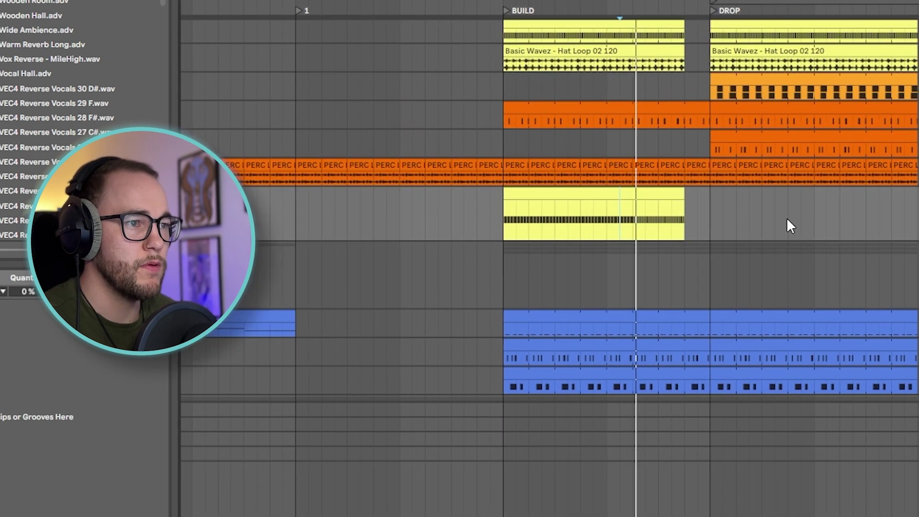
# Move the WHITE NOISE track's Auto Pan after the Reverb and show the automation of its Rate
pyautogui.press('a')
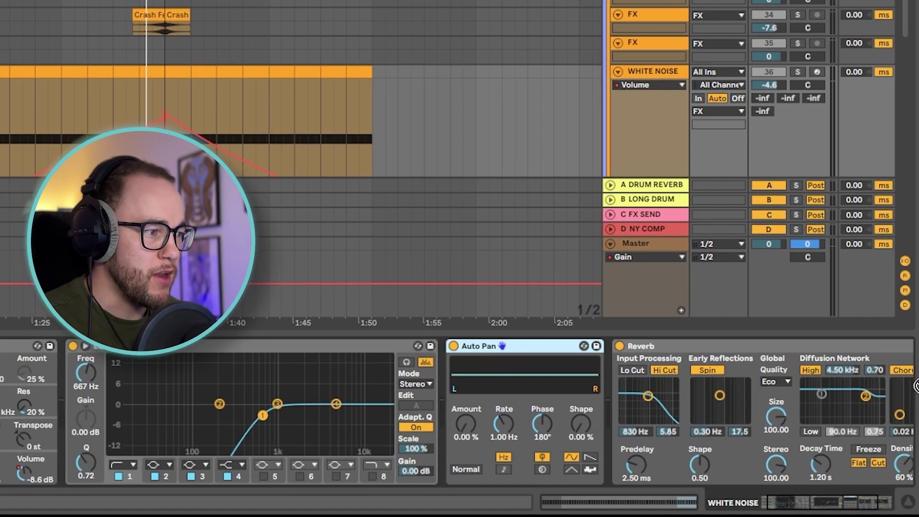
pyautogui.moveTo(916, 385); pyautogui.dragTo(783, 423)
pyautogui.click(687, 425)
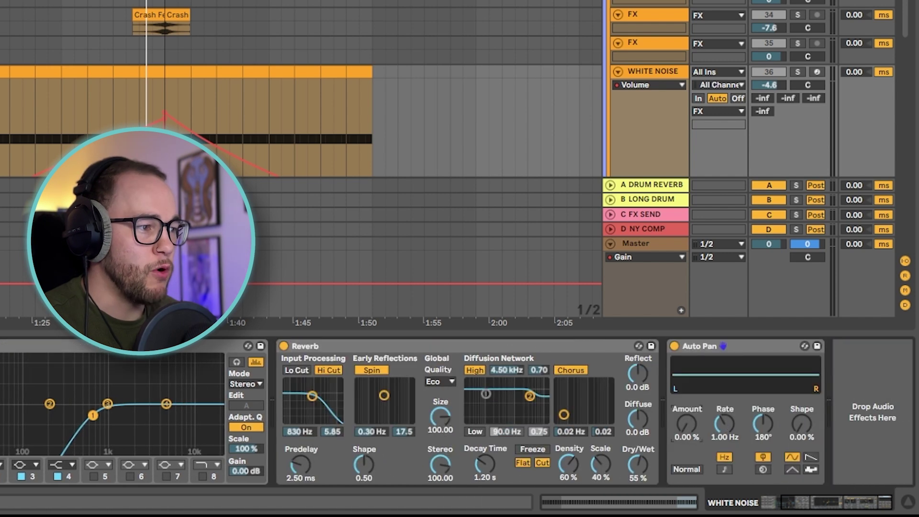
pyautogui.rightClick(721, 425)
pyautogui.click(753, 423)
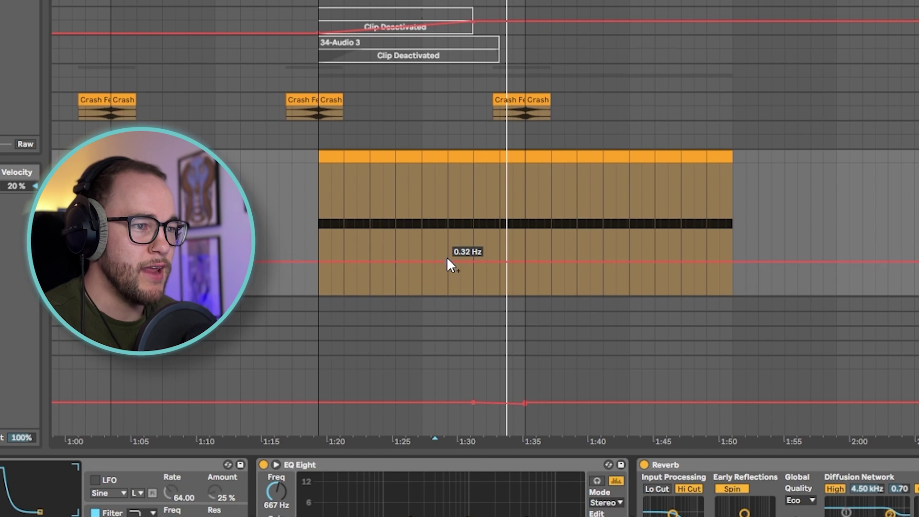
# Automate the Auto Pan Rate on WHITE NOISE to curve upward from 0.32 Hz at bar 45 and drop back at bar 49
pyautogui.click(414, 257)
pyautogui.click(421, 257)
pyautogui.click(422, 261)
pyautogui.click(524, 261)
pyautogui.moveTo(500, 261); pyautogui.dragTo(525, 234)
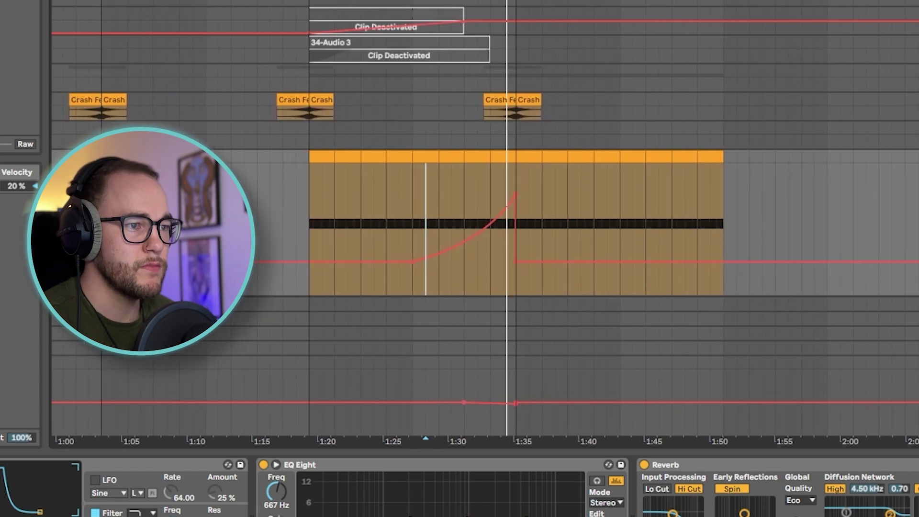
pyautogui.moveTo(483, 199); pyautogui.dragTo(481, 207)
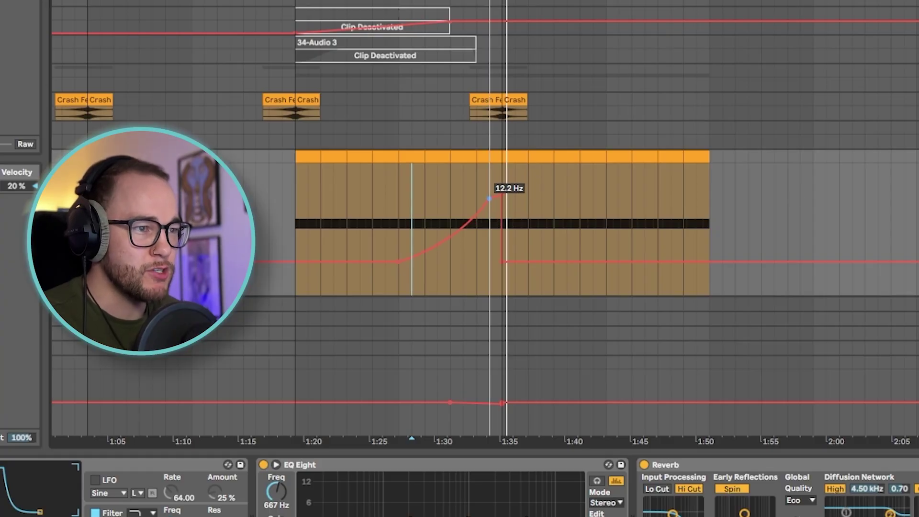
pyautogui.moveTo(489, 198); pyautogui.dragTo(477, 194)
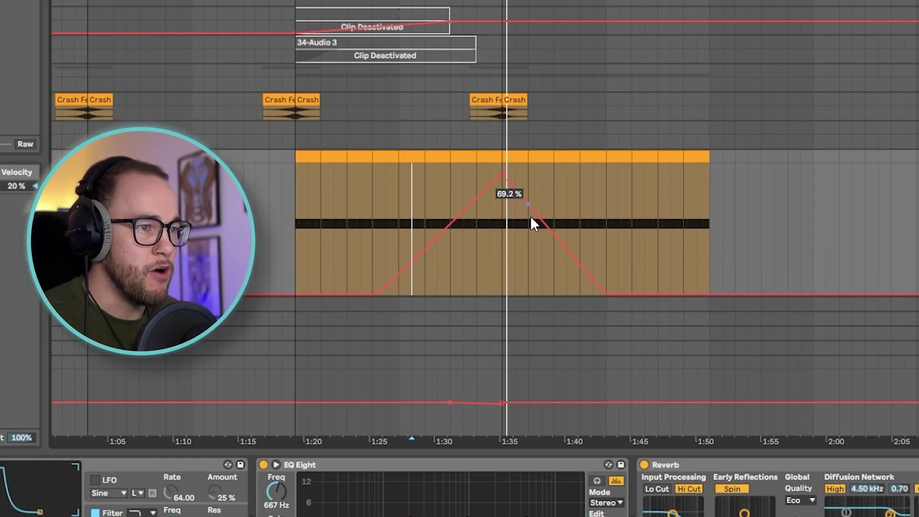
# Shape the Auto Pan Amount automation to peak at about 83% at bar 48.3 and fall to 0% at bar 49, and play it
pyautogui.moveTo(474, 200); pyautogui.dragTo(463, 178)
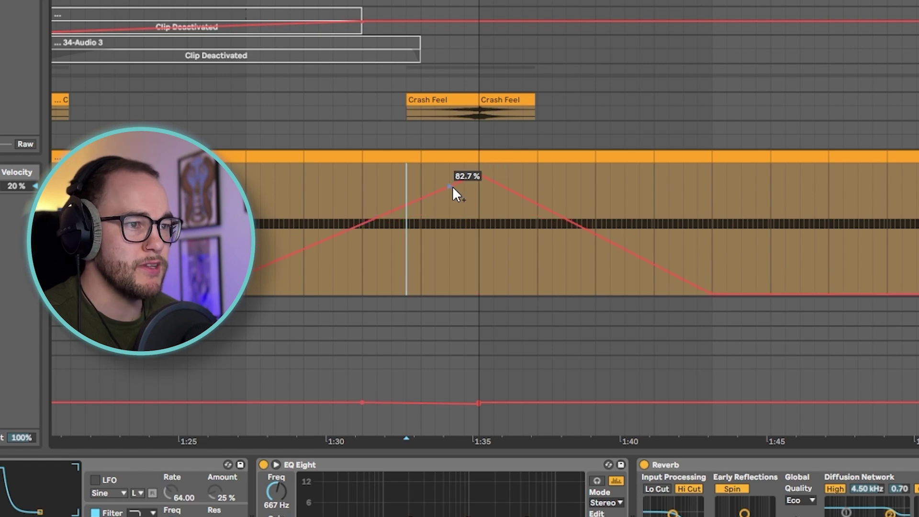
pyautogui.moveTo(470, 180); pyautogui.dragTo(479, 293)
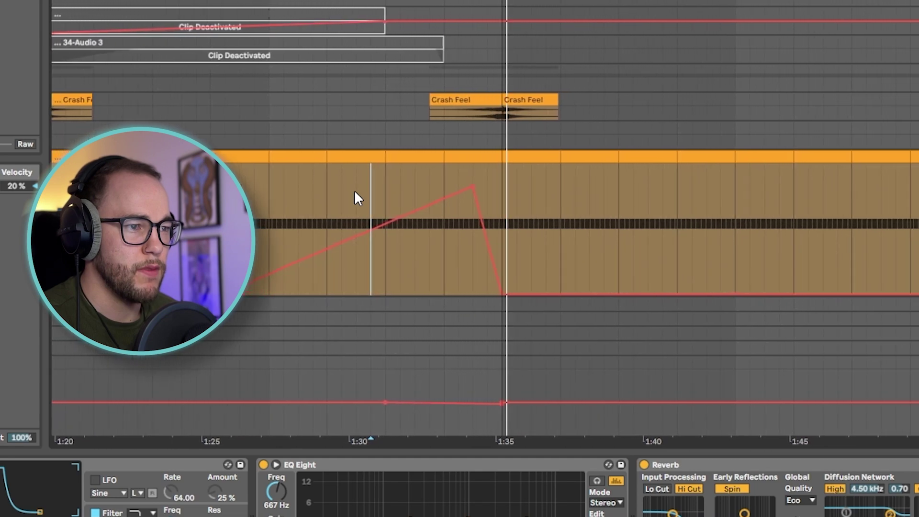
pyautogui.press('space')
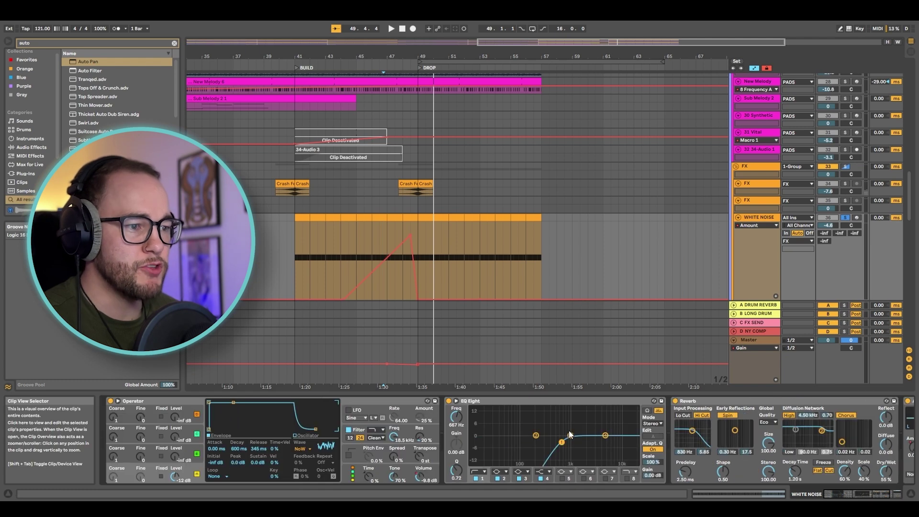
# Automate the WHITE NOISE EQ Eight's filter 1 frequency to rise to the drop and return to 667 Hz, raise its Q to 2.11, and audition it
pyautogui.rightClick(453, 418)
pyautogui.click(461, 421)
pyautogui.click(369, 259)
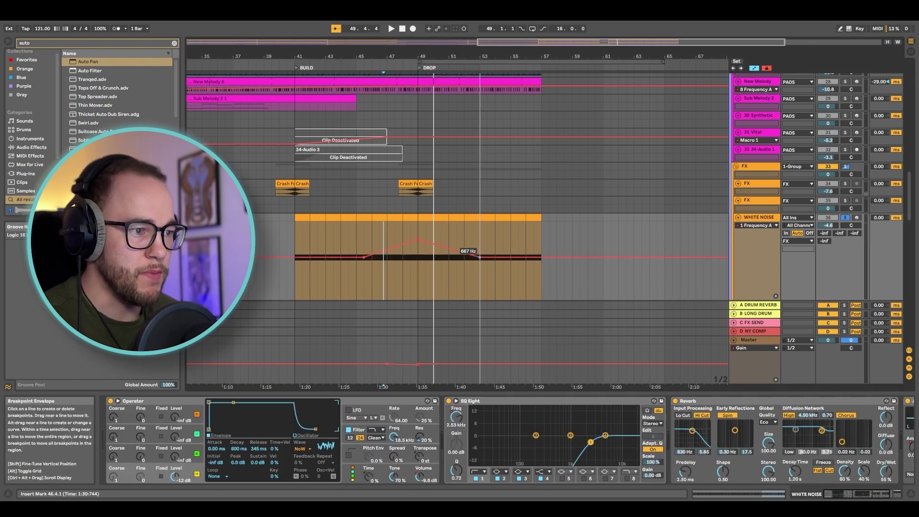
pyautogui.moveTo(456, 470); pyautogui.dragTo(456, 468)
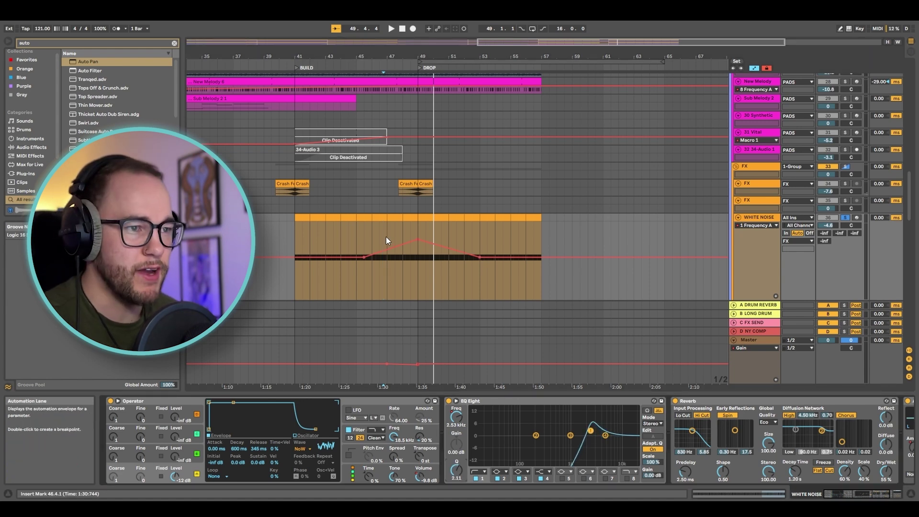
pyautogui.press('space')
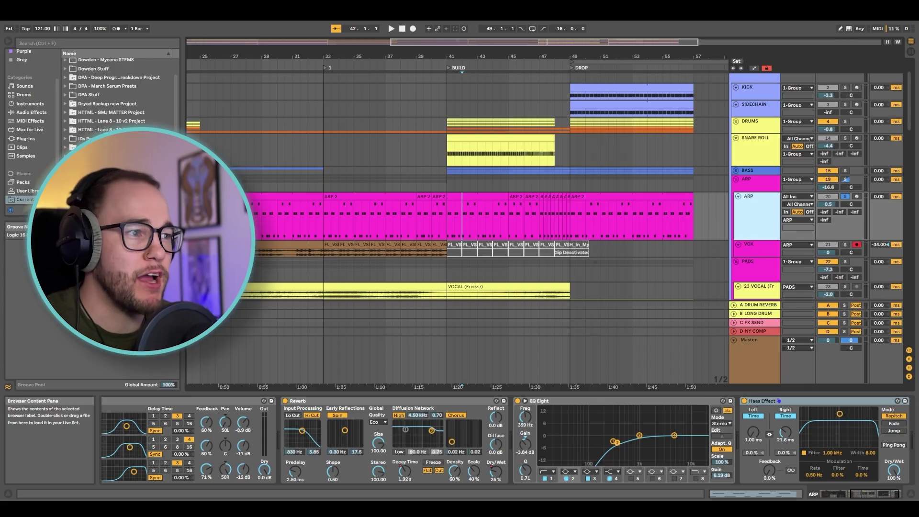
# Add the DOWDEN WASH OUT rack to the ARP track and set its WASH OUT macro to 0
pyautogui.moveTo(120, 192); pyautogui.dragTo(627, 209)
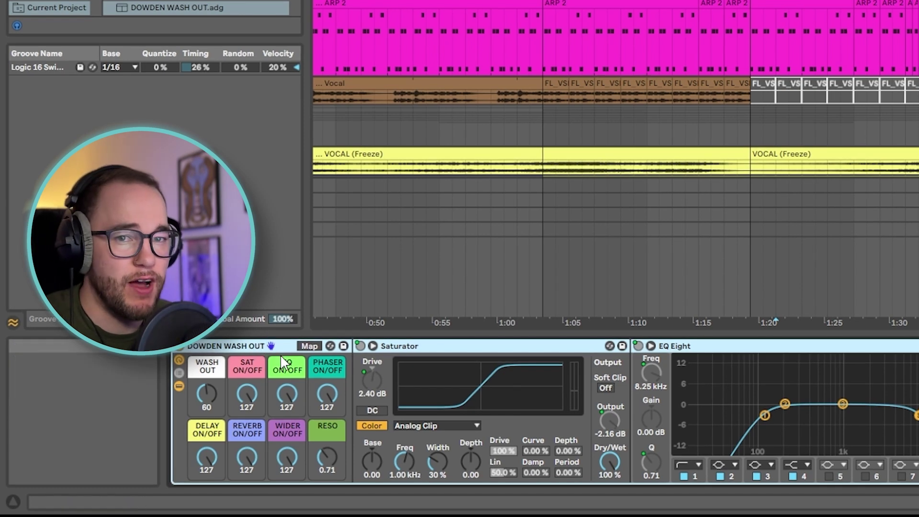
pyautogui.moveTo(209, 386); pyautogui.dragTo(207, 417)
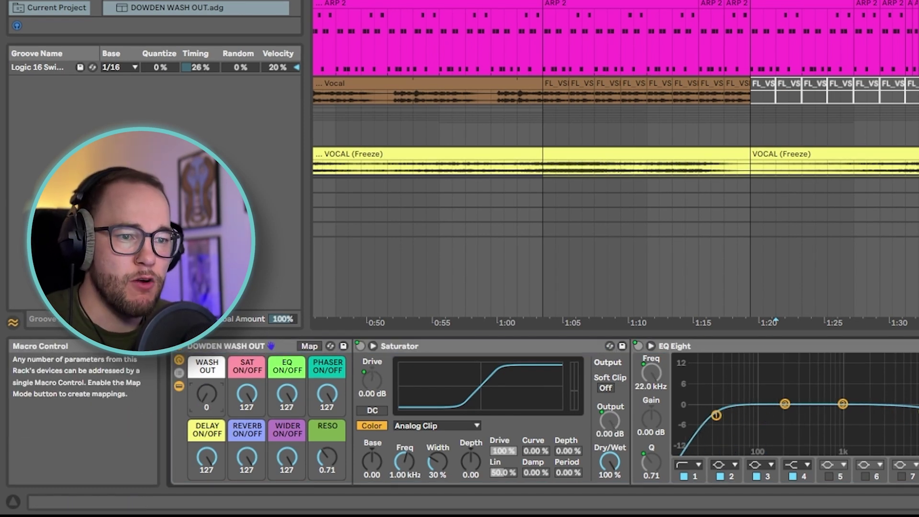
# Show the WASH OUT macro's automation on the ARP track and draw it rising from bar 45 to a peak at bar 47
pyautogui.rightClick(210, 389)
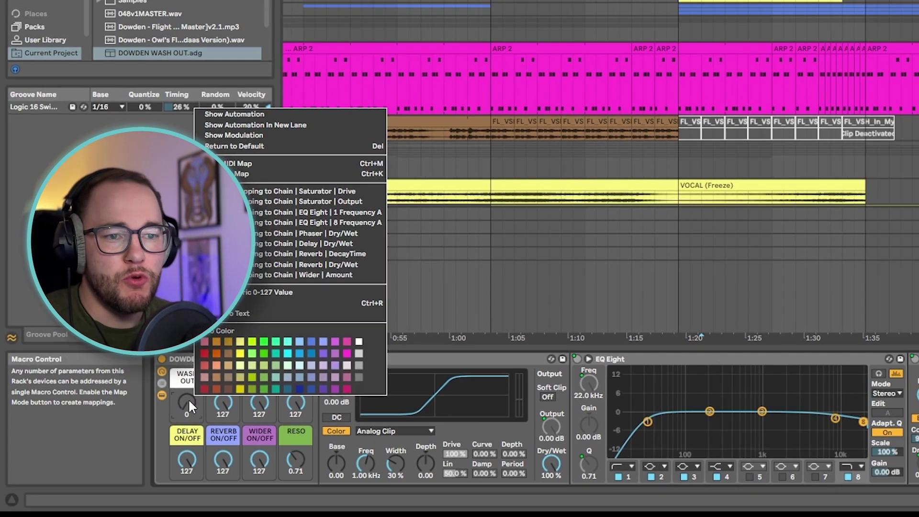
pyautogui.press('a')
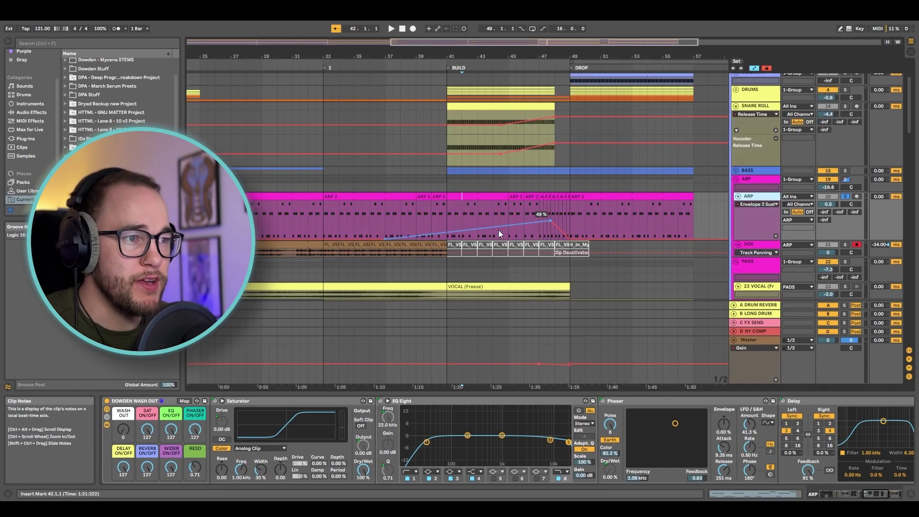
pyautogui.press('a')
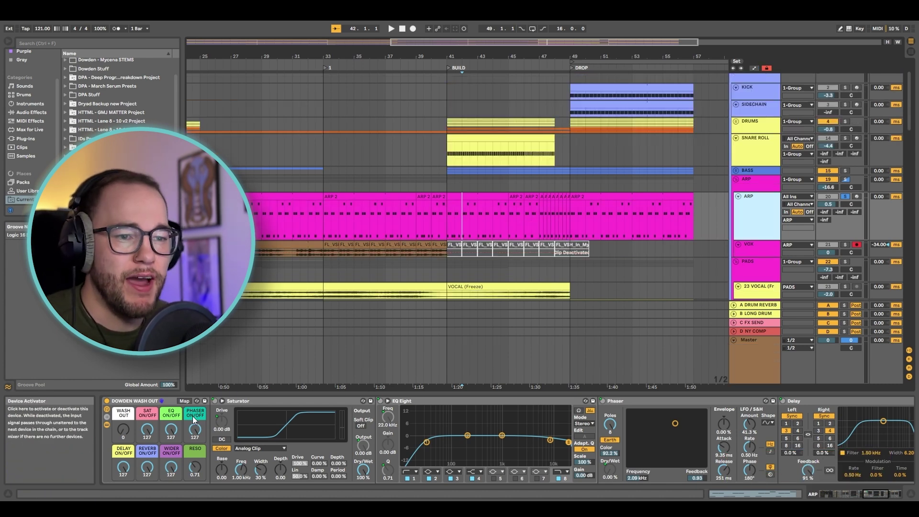
pyautogui.rightClick(126, 431)
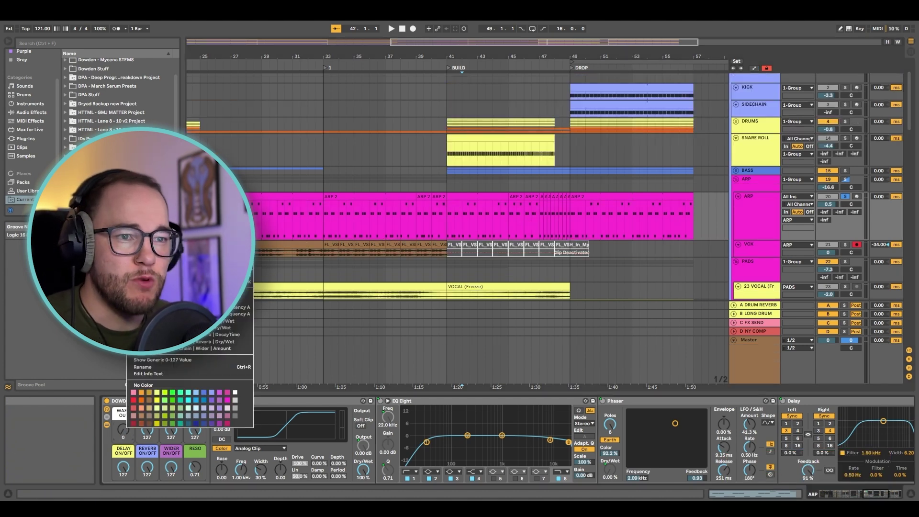
pyautogui.click(155, 268)
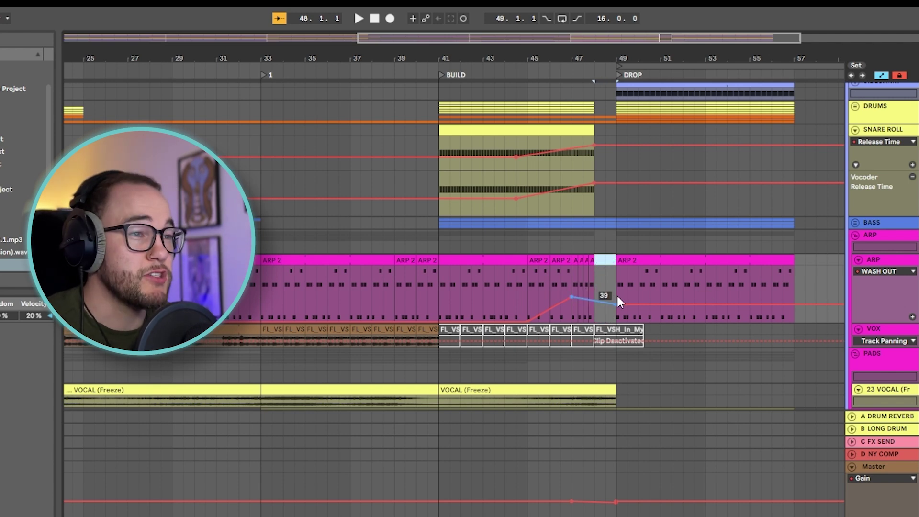
# Play the build and move the start of the WASH OUT rise, at value 0, earlier to about mid-bar 42
pyautogui.press('space')
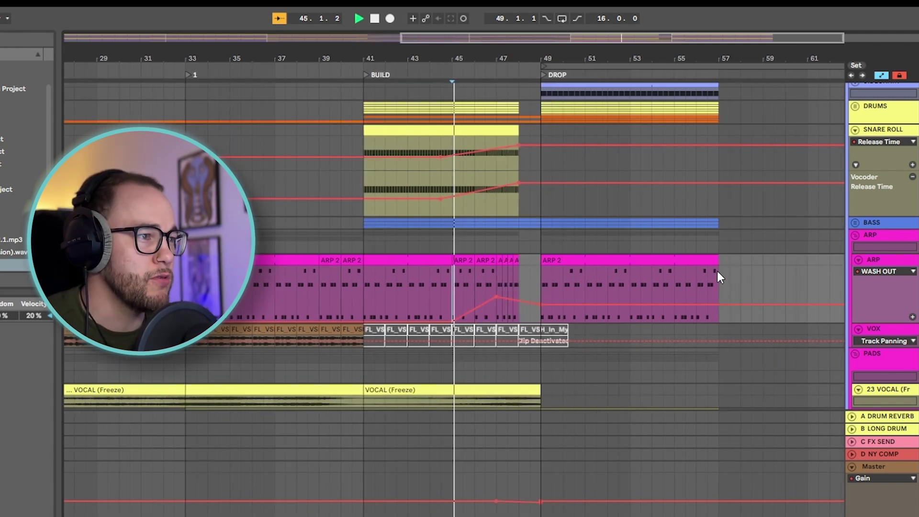
pyautogui.press('+')
pyautogui.press('+')
pyautogui.moveTo(419, 321); pyautogui.dragTo(293, 318)
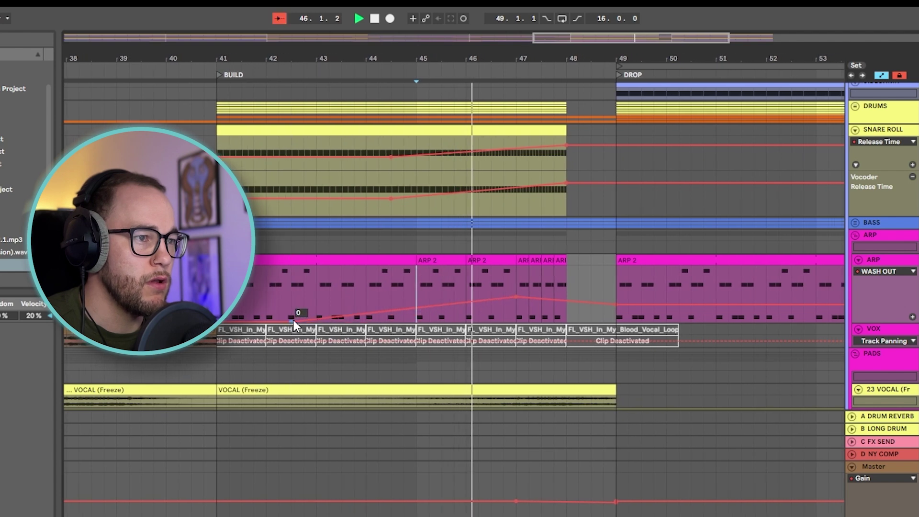
pyautogui.moveTo(517, 300)
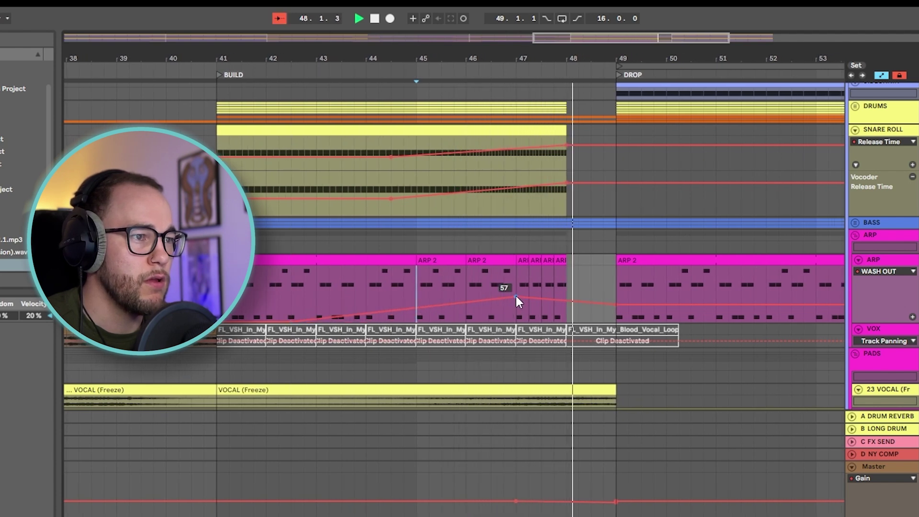
# Copy the short ARP 2 clips of bar 47 over bars 45 and 46, and play the result
pyautogui.click(521, 260)
pyautogui.press('space')
pyautogui.keyDown('shift'); pyautogui.click(557, 259); pyautogui.keyUp('shift')
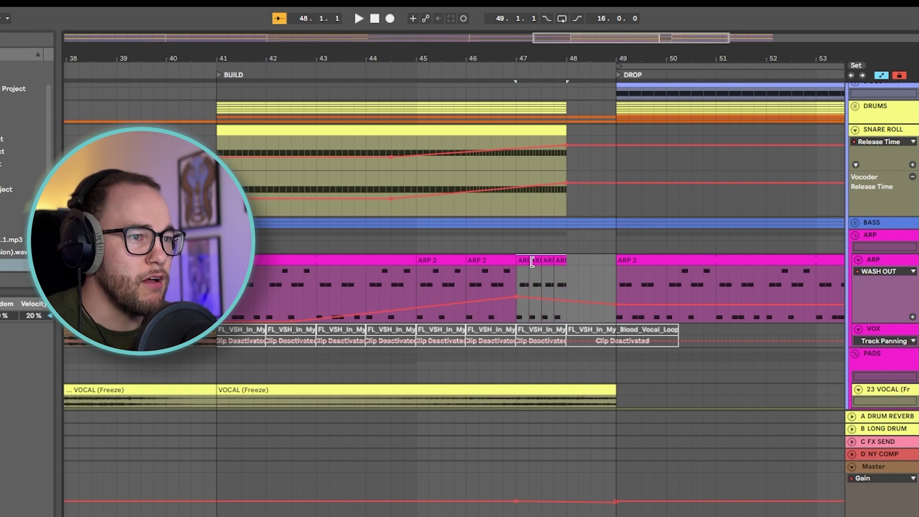
pyautogui.moveTo(523, 260); pyautogui.dragTo(431, 261)
pyautogui.hotkey('ctrl', 'd')
pyautogui.click(374, 247)
pyautogui.press('space')
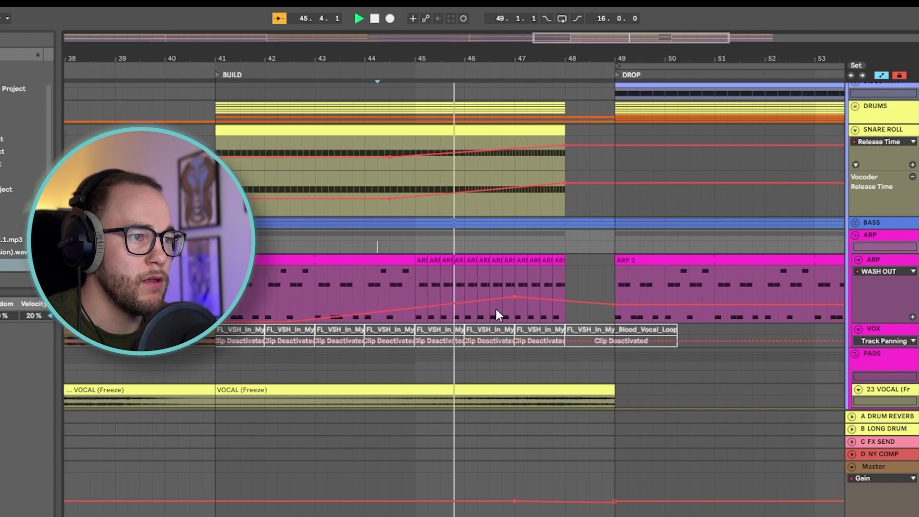
# Reshape the WASH OUT automation with a higher peak at bar 47, a fall to 0 at bar 48 and a new rise into bar 49
pyautogui.moveTo(505, 296); pyautogui.dragTo(503, 293)
pyautogui.click(550, 296)
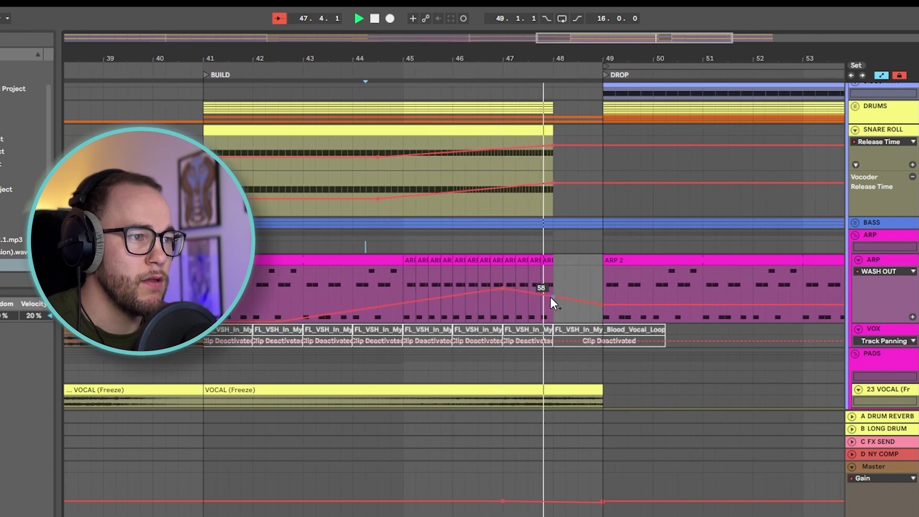
pyautogui.press('space')
pyautogui.click(582, 301)
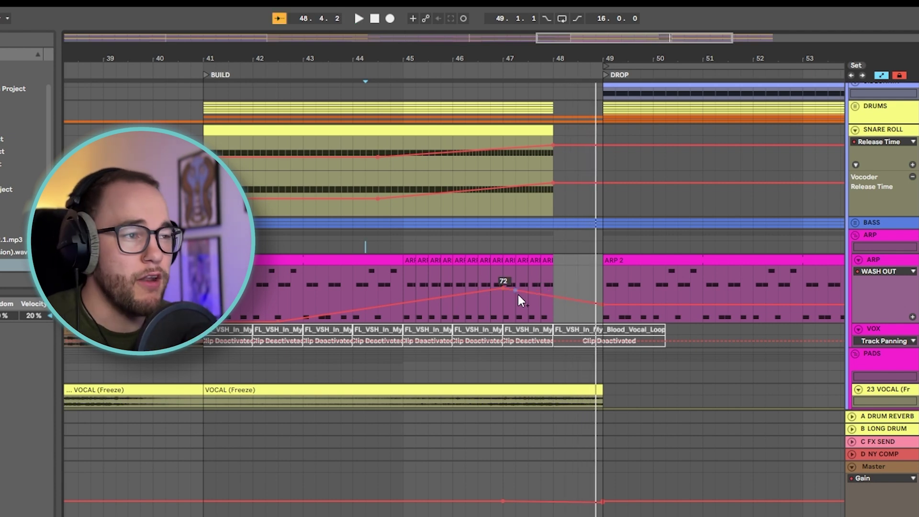
pyautogui.moveTo(553, 297); pyautogui.dragTo(603, 297)
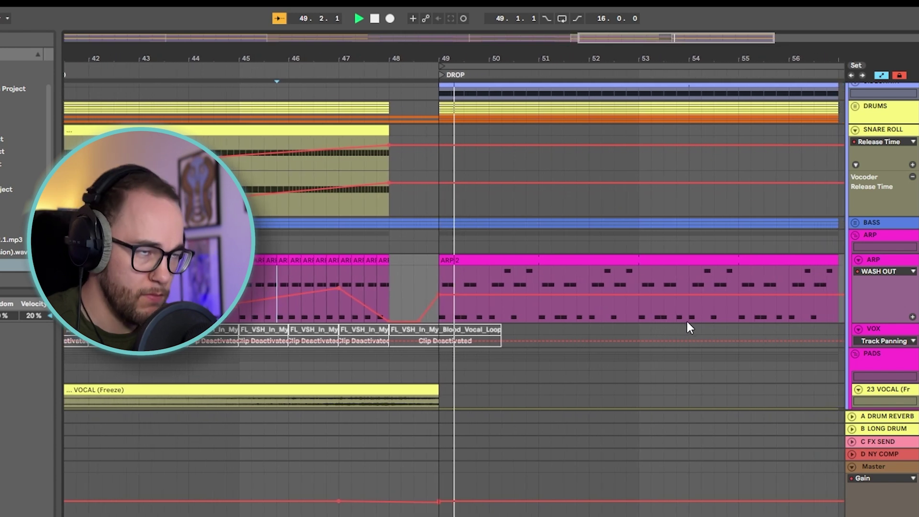
# Make the WASH OUT automation fall back to 0 at bar 49 for the drop, and audition the transition
pyautogui.press('space')
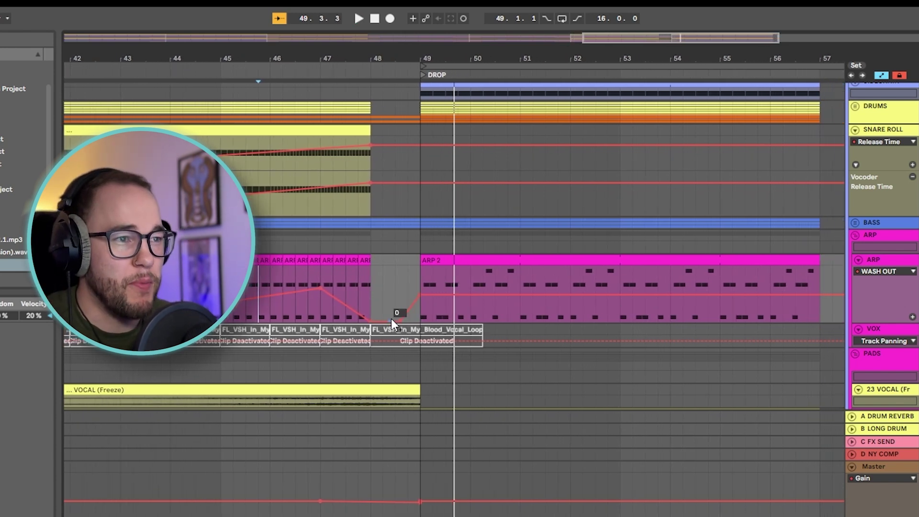
pyautogui.moveTo(395, 319); pyautogui.dragTo(383, 319)
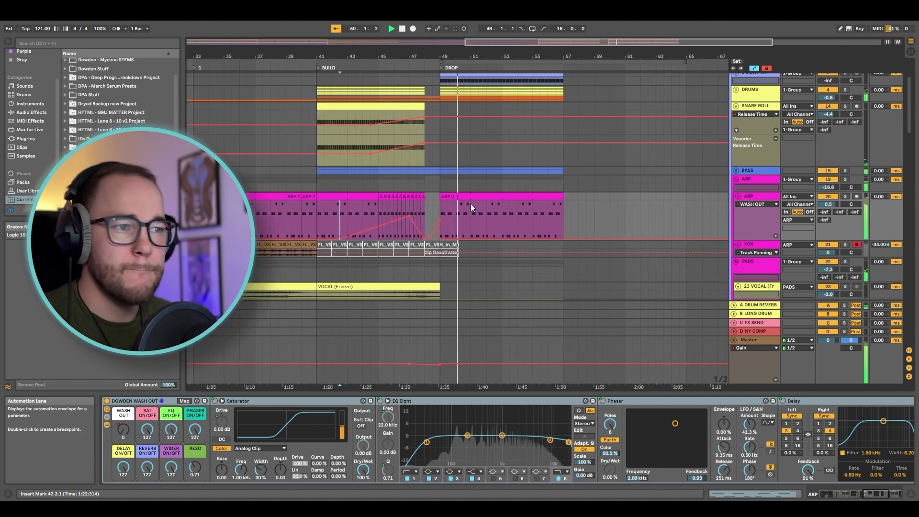
pyautogui.click(829, 197)
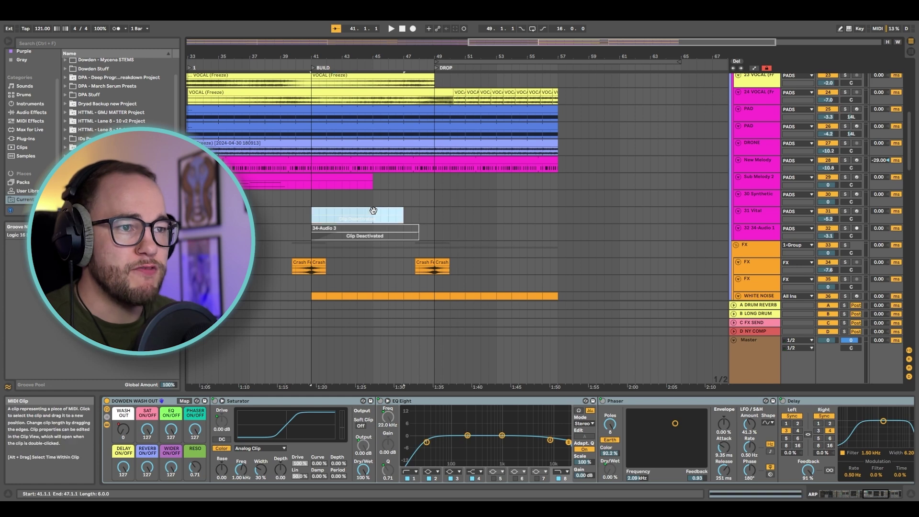
# Solo the 31 Vital track and inspect its patch in the Vital synth window
pyautogui.click(371, 211)
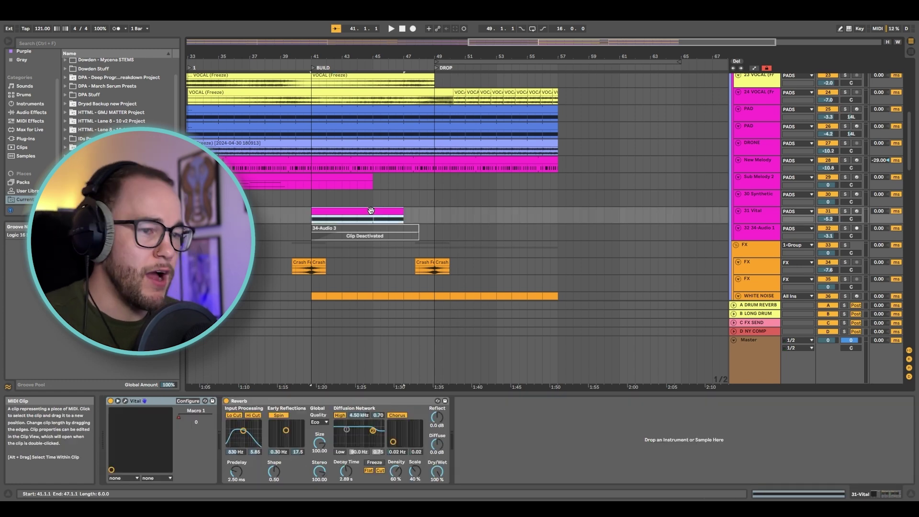
pyautogui.click(845, 211)
pyautogui.doubleClick(757, 211)
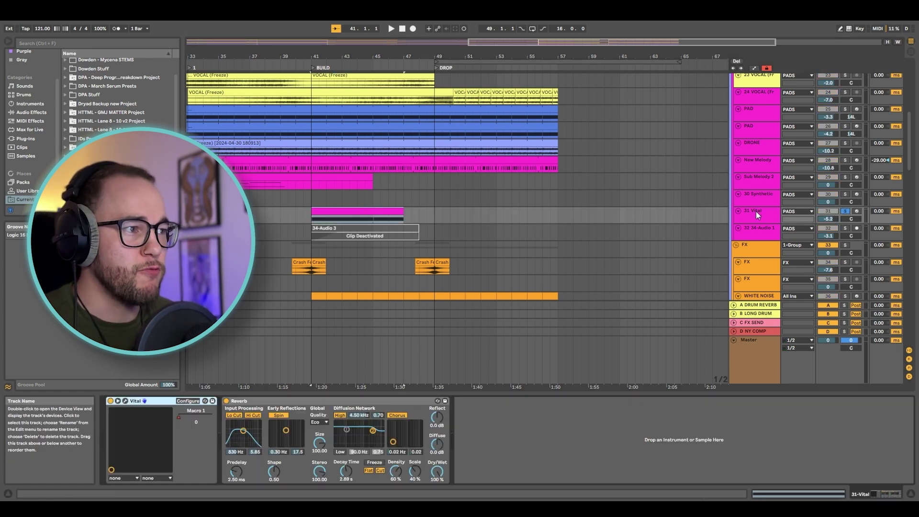
pyautogui.click(125, 400)
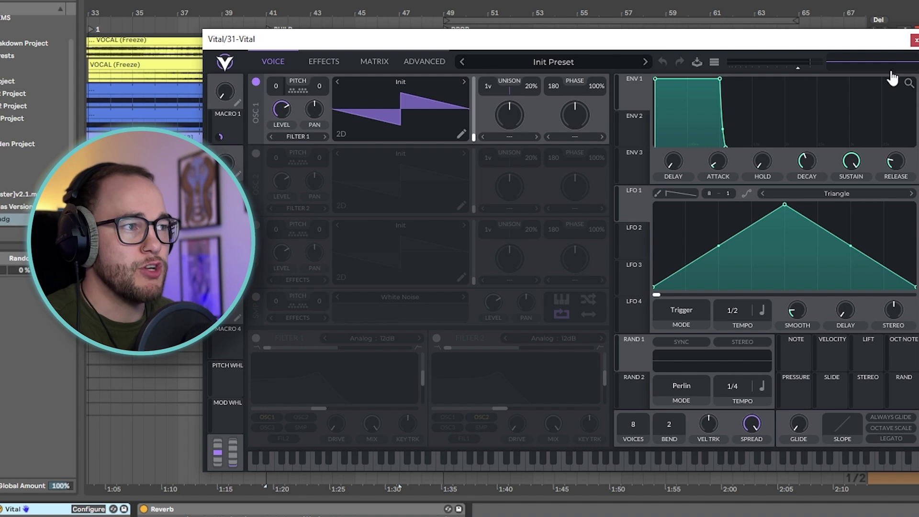
pyautogui.click(914, 44)
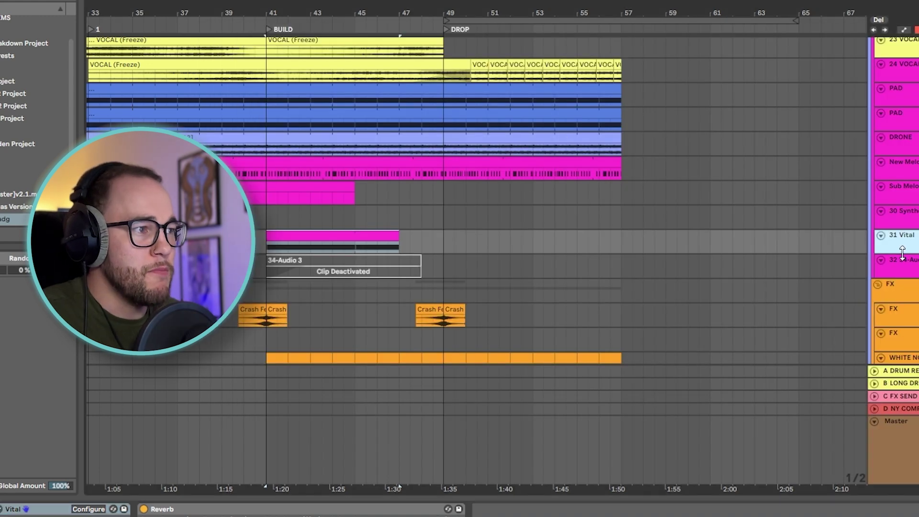
# Enlarge the 31 Vital track and show its Macro 1 automation
pyautogui.moveTo(902, 252); pyautogui.dragTo(632, 355)
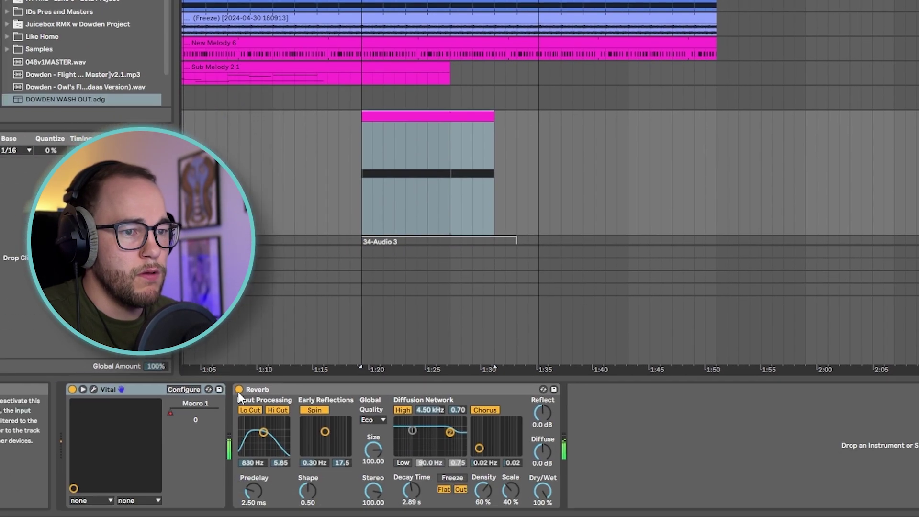
pyautogui.rightClick(197, 406)
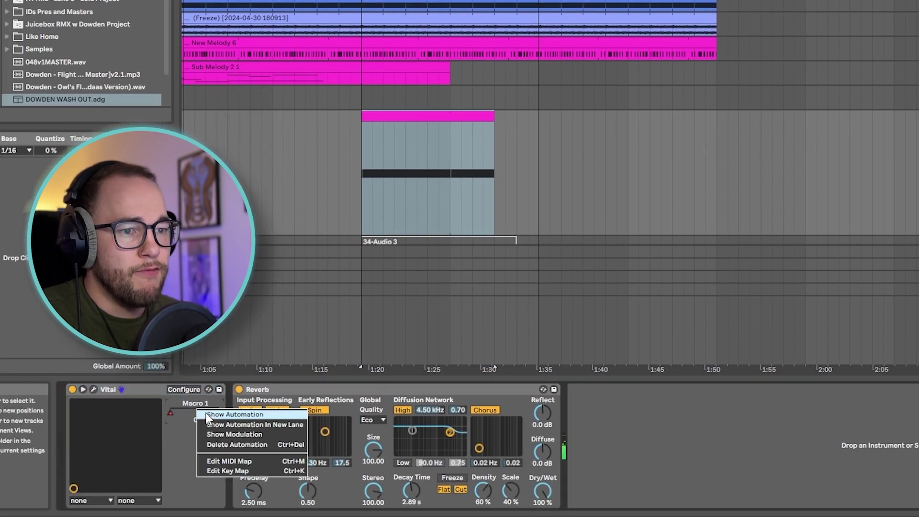
pyautogui.click(206, 414)
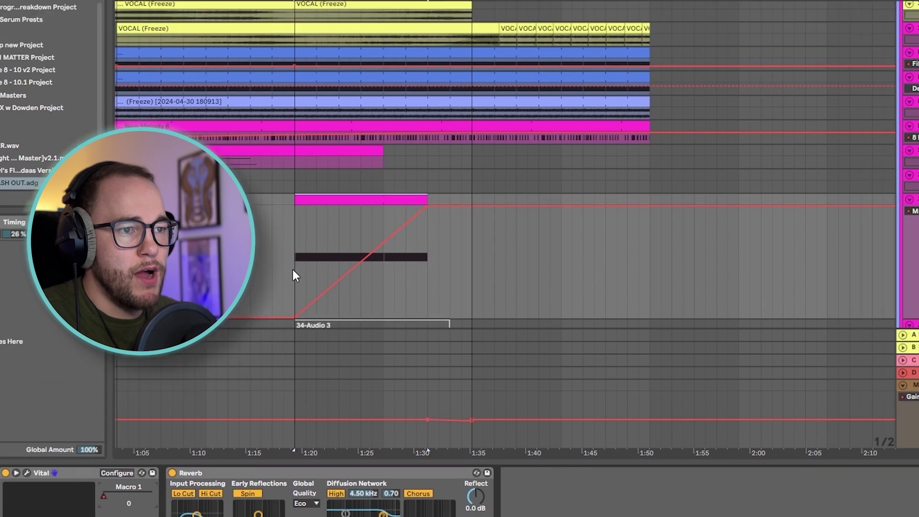
pyautogui.click(361, 186)
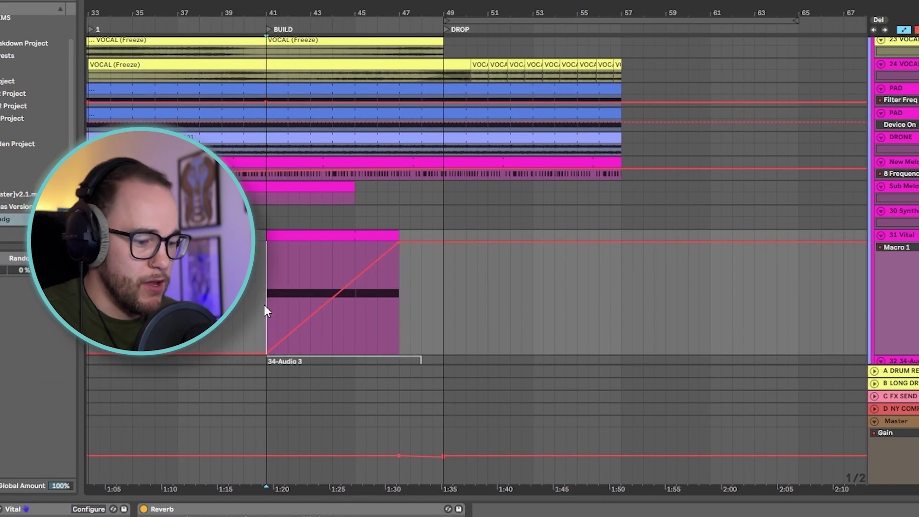
# Play the Vital riser and make its Macro 1 ramp reach 1 earlier, at about the middle of bar 46
pyautogui.press('space')
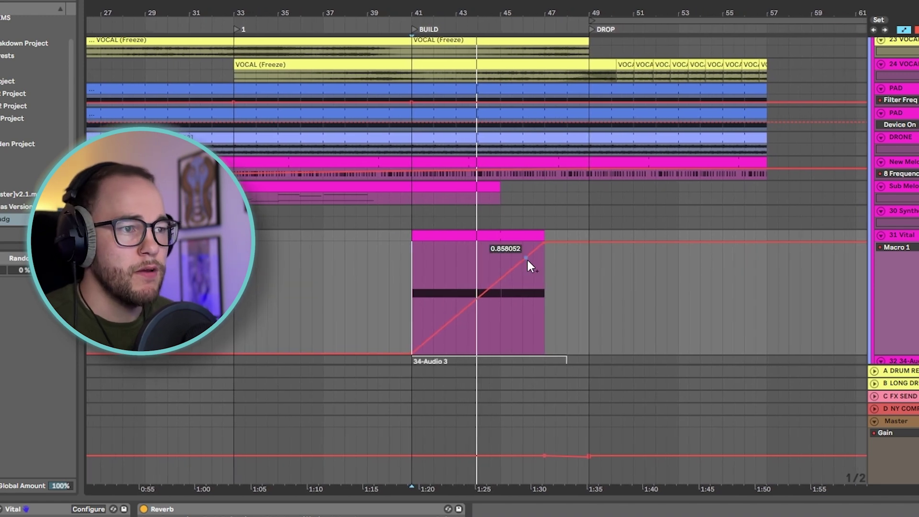
pyautogui.scroll(5, 536, 258)
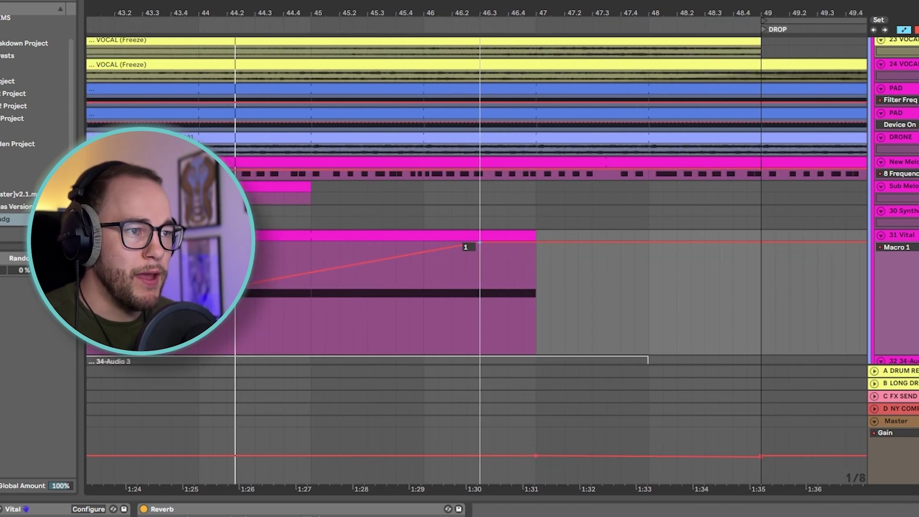
pyautogui.scroll(-8, 474, 259)
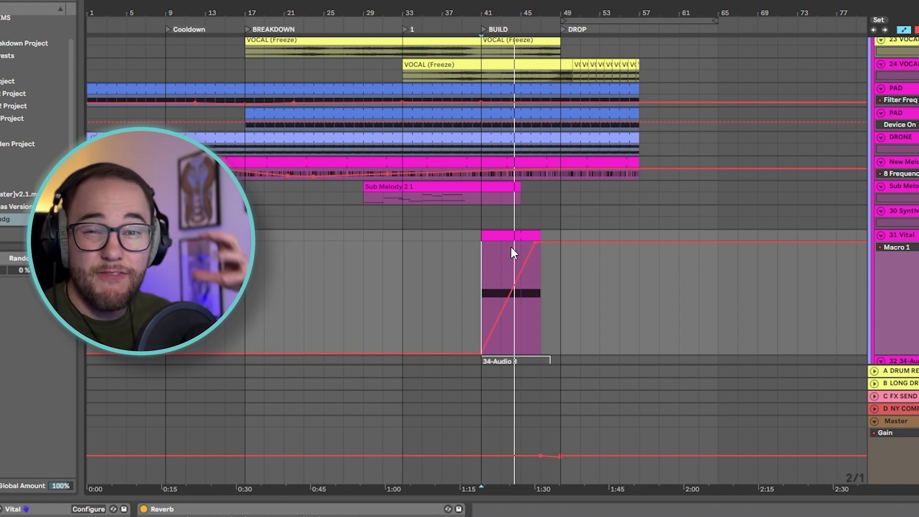
# Add a locator named Pre-Drop at bar 47
pyautogui.scroll(5, 510, 247)
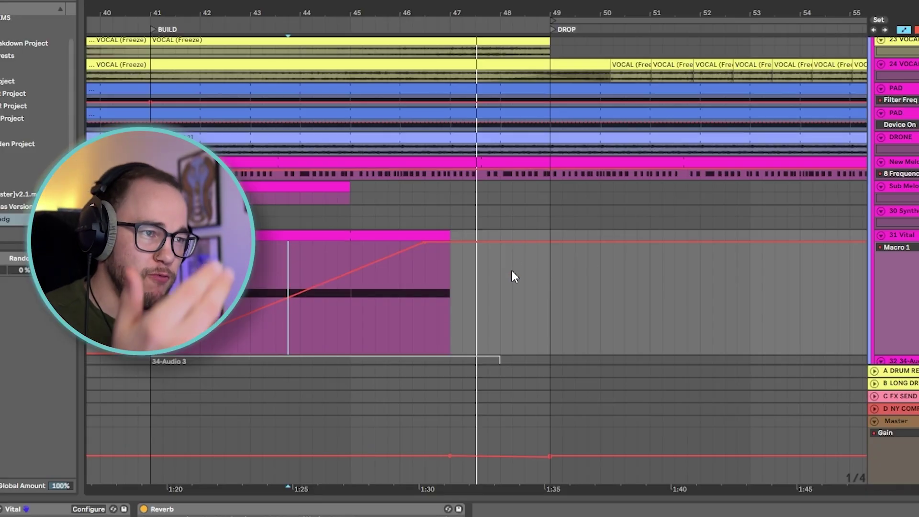
pyautogui.rightClick(458, 29)
pyautogui.press('Escape')
pyautogui.write('Pr')
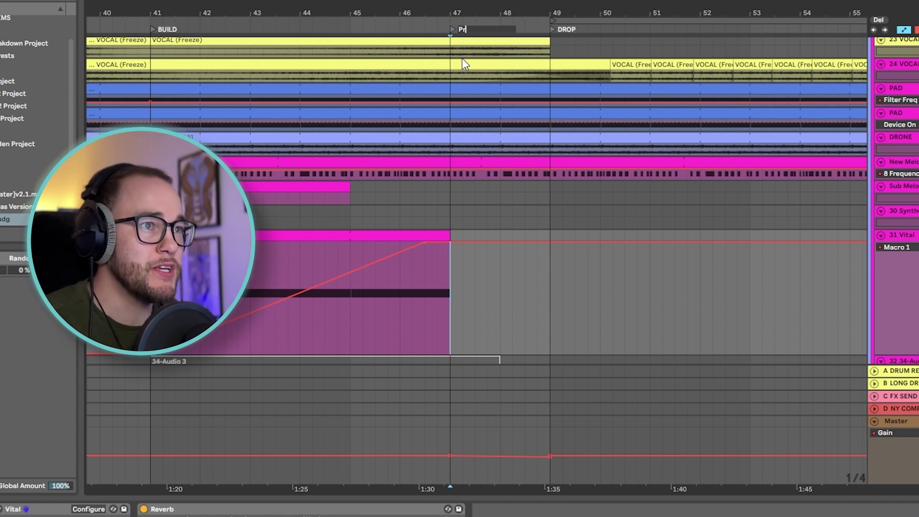
pyautogui.write('e-Drop')
pyautogui.press('Return')
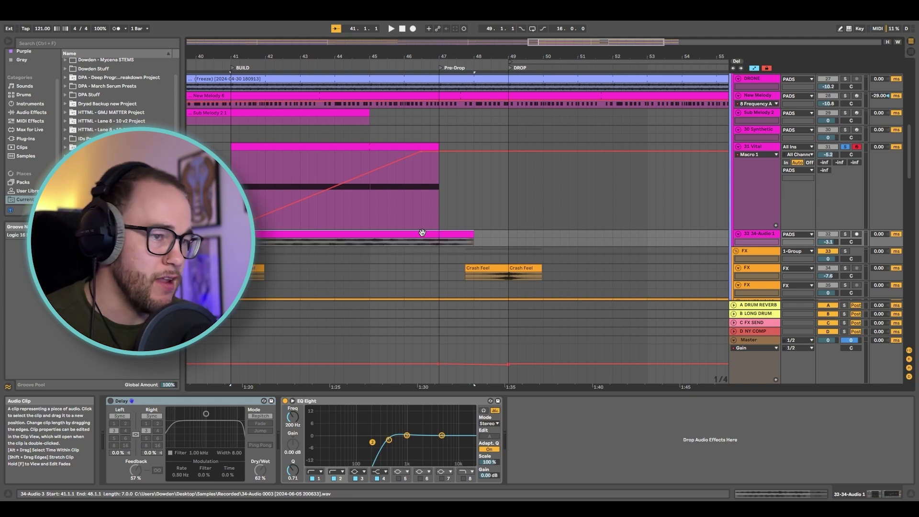
# Enlarge the 32 34-Audio 1 track and solo it to audition its recorded riser
pyautogui.moveTo(752, 245); pyautogui.dragTo(752, 307)
pyautogui.scroll(-4, 414, 235)
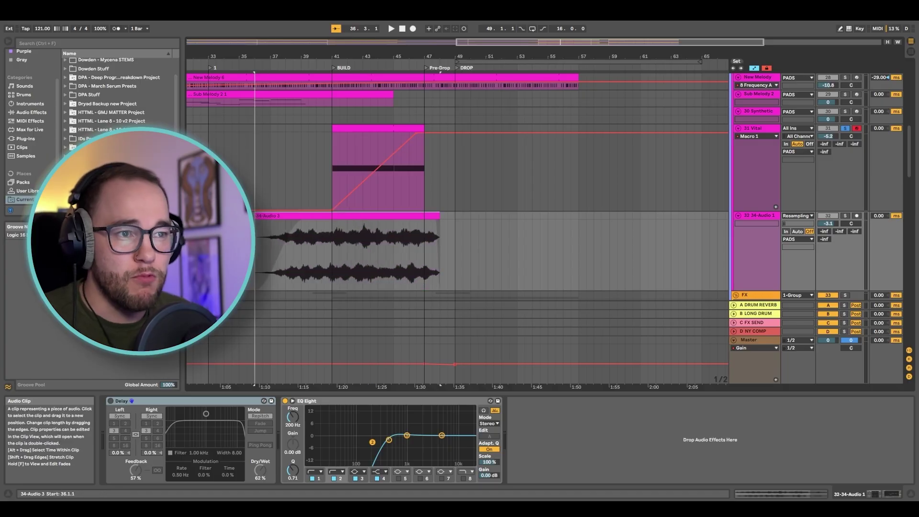
pyautogui.click(281, 243)
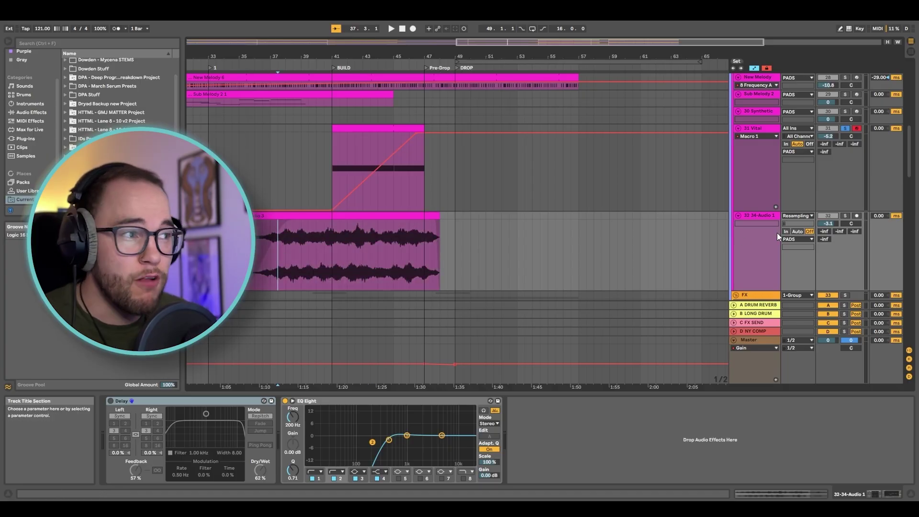
pyautogui.click(844, 215)
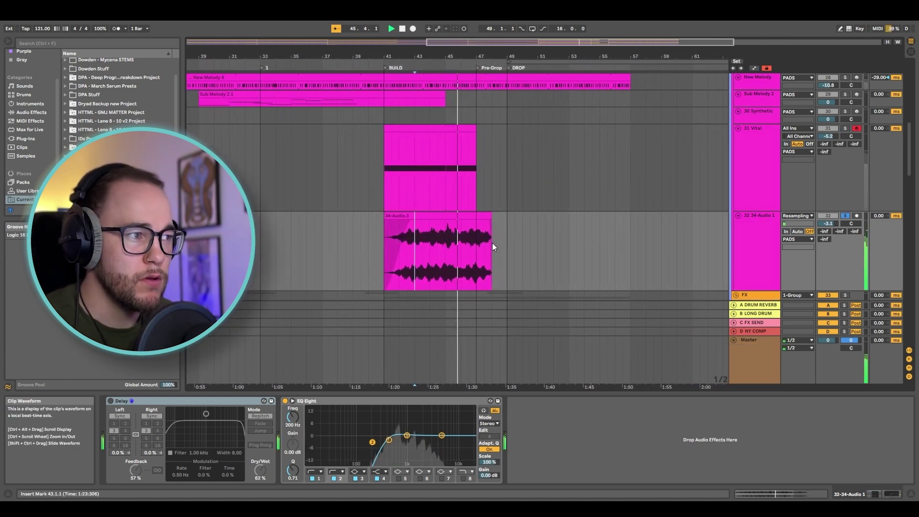
# Solo the 31 Vital track together with the 34-Audio riser and play both from bar 43
pyautogui.keyDown('ctrl'); pyautogui.click(845, 129); pyautogui.keyUp('ctrl')
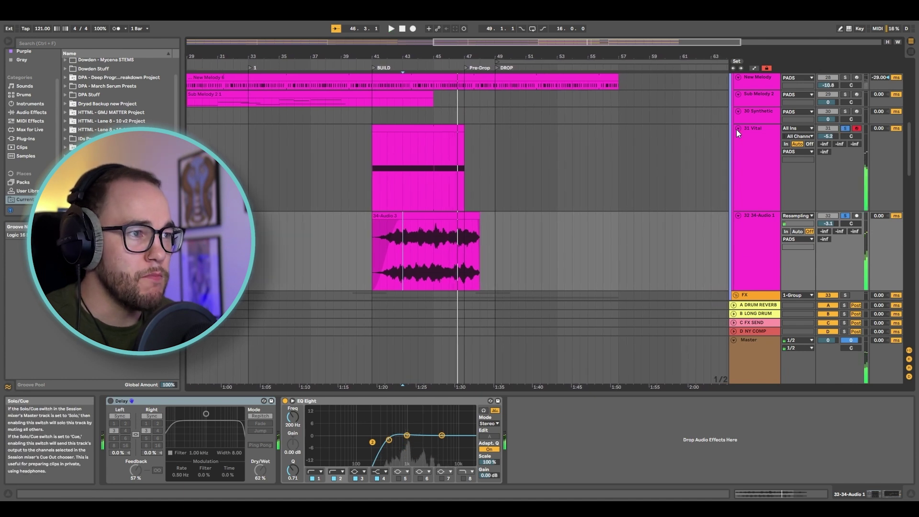
pyautogui.press('space')
pyautogui.press('space')
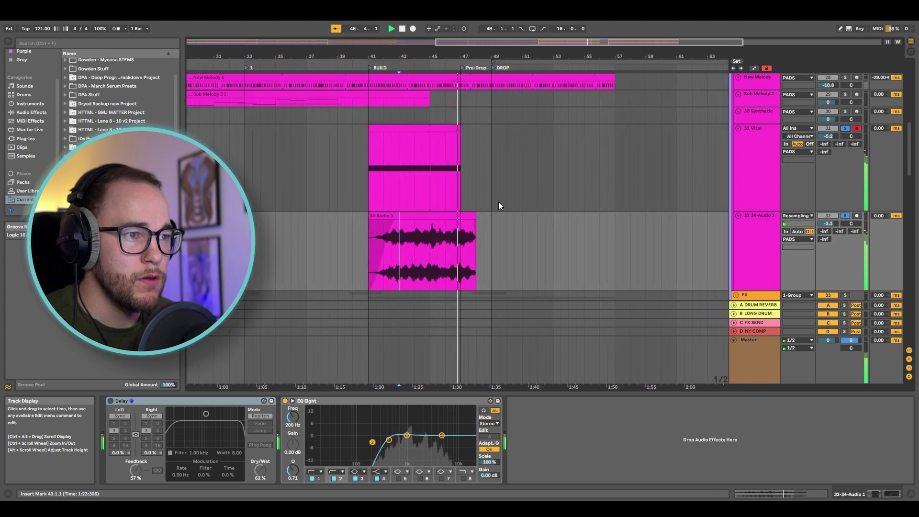
# Stop playback and trim the end of the 34-Audio 3 riser clip back to bar 47
pyautogui.press('space')
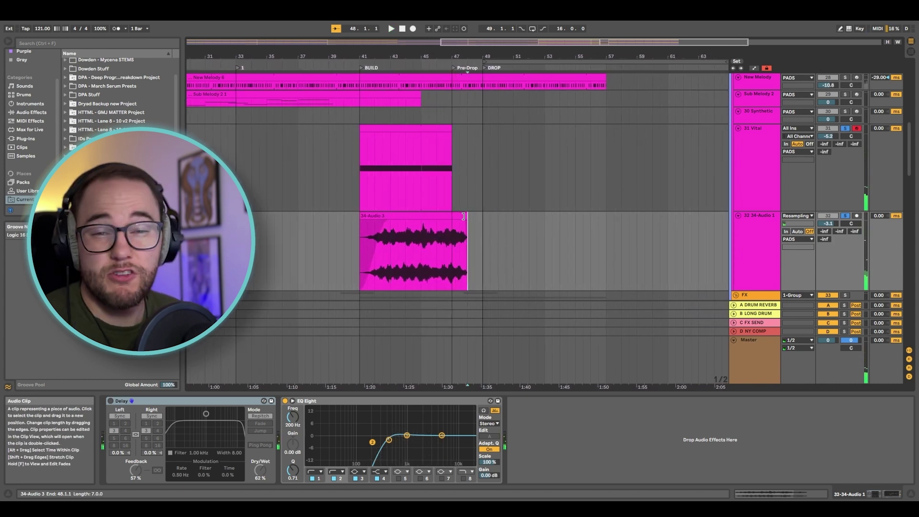
pyautogui.moveTo(468, 216); pyautogui.dragTo(430, 219)
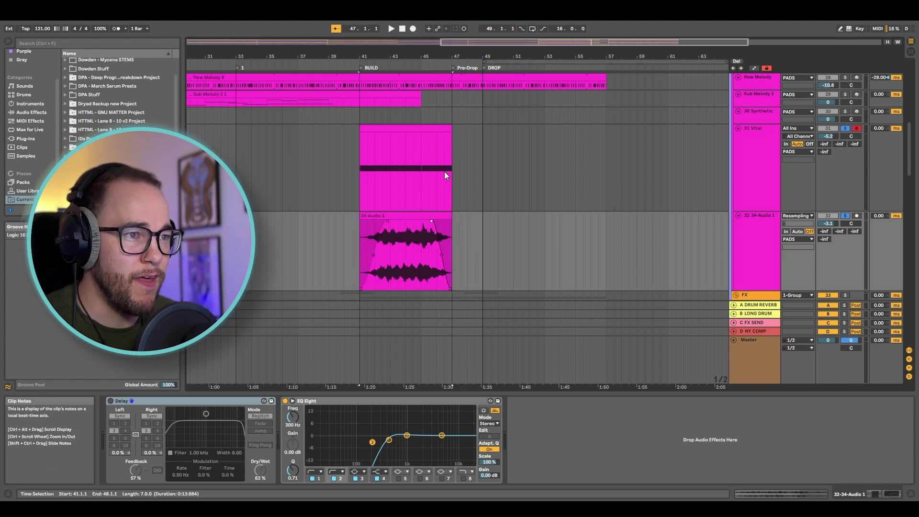
pyautogui.press('a')
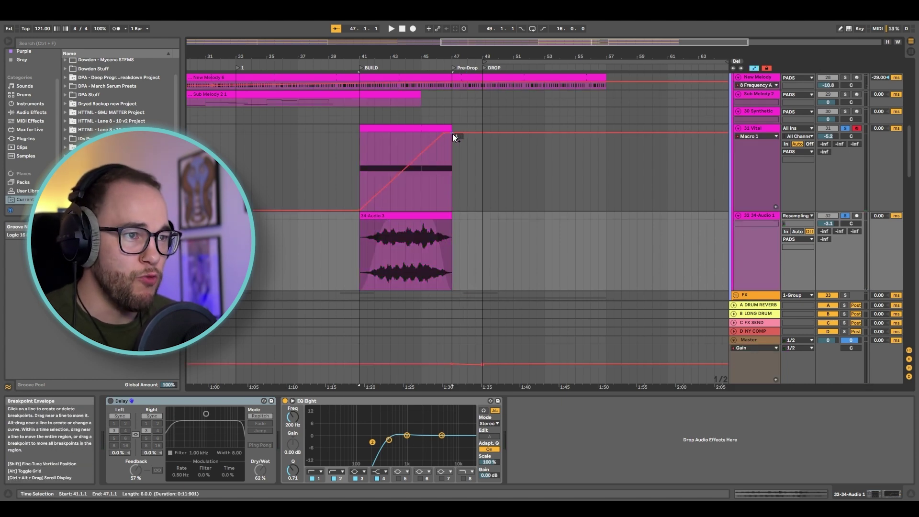
pyautogui.press('a')
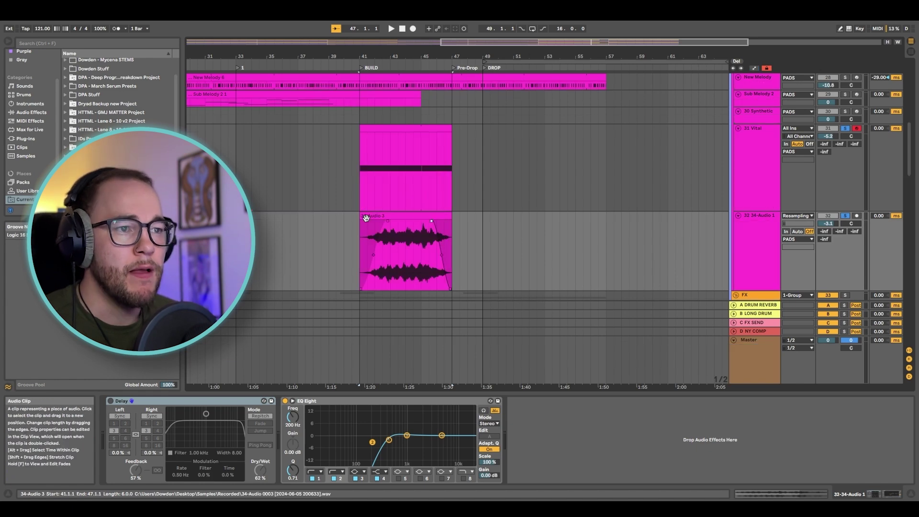
# Stretch the start of the 34-Audio 3 riser clip back to bar 35 and audition it with the Vital riser from bar 41.3
pyautogui.moveTo(365, 218); pyautogui.dragTo(268, 217)
pyautogui.click(291, 218)
pyautogui.click(315, 236)
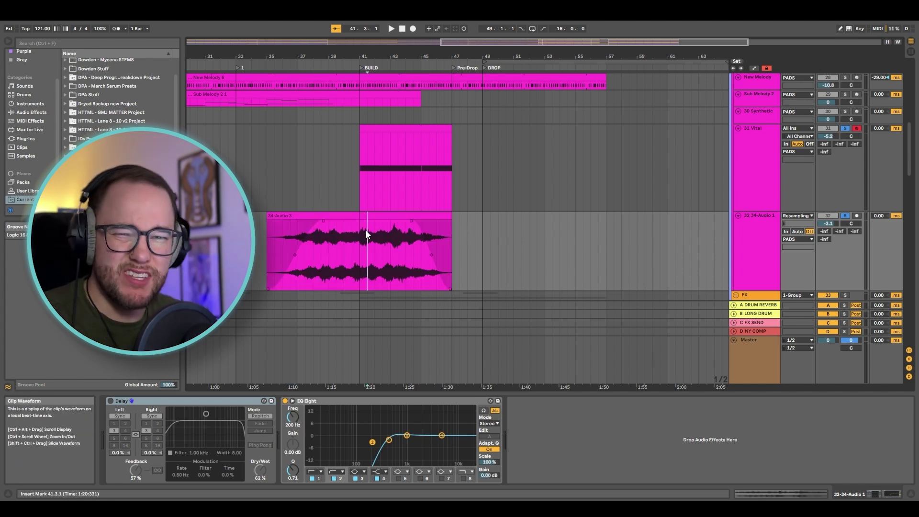
pyautogui.press('space')
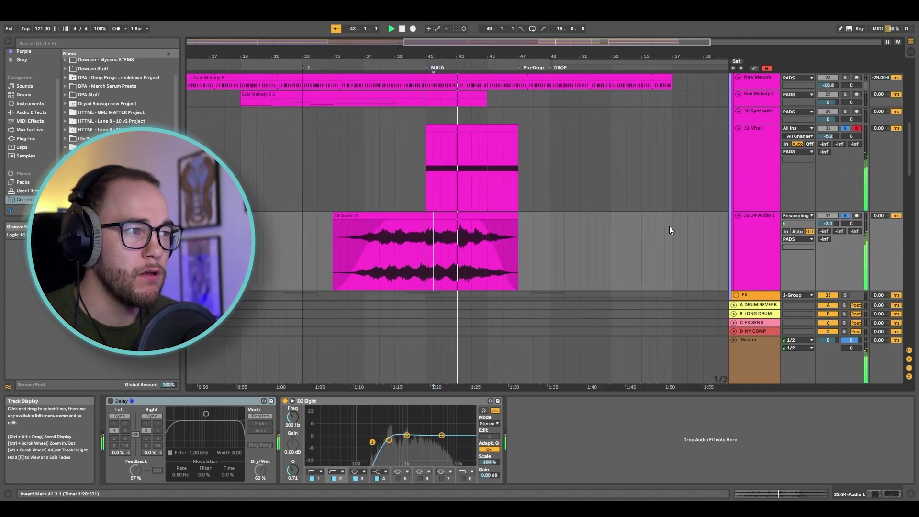
pyautogui.press('space')
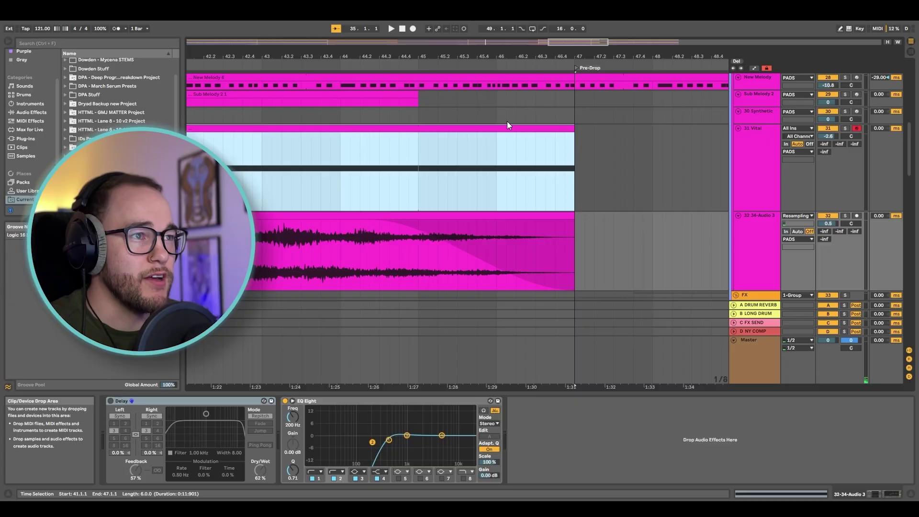
# Move the Pre-Drop locator to bar 48
pyautogui.scroll(-3, 507, 121)
pyautogui.hscroll(2, 517, 123)
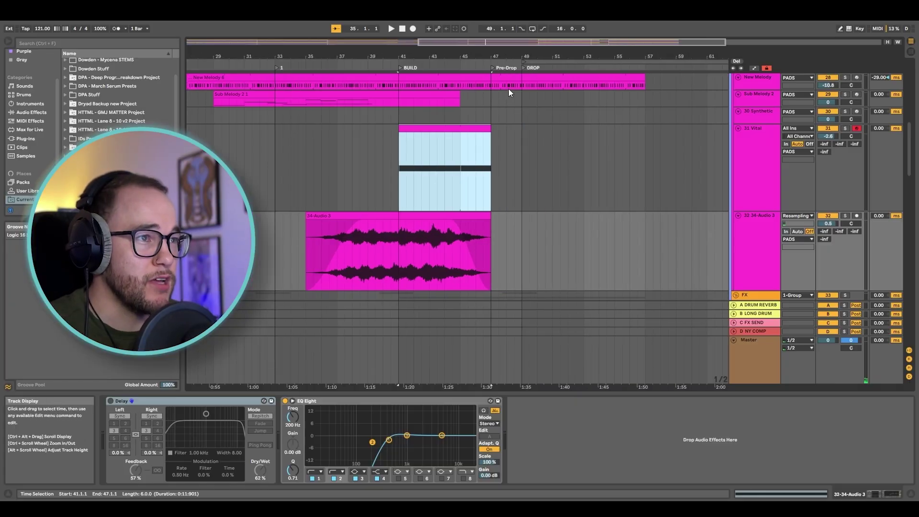
pyautogui.scroll(3, 498, 97)
pyautogui.moveTo(462, 68); pyautogui.dragTo(536, 68)
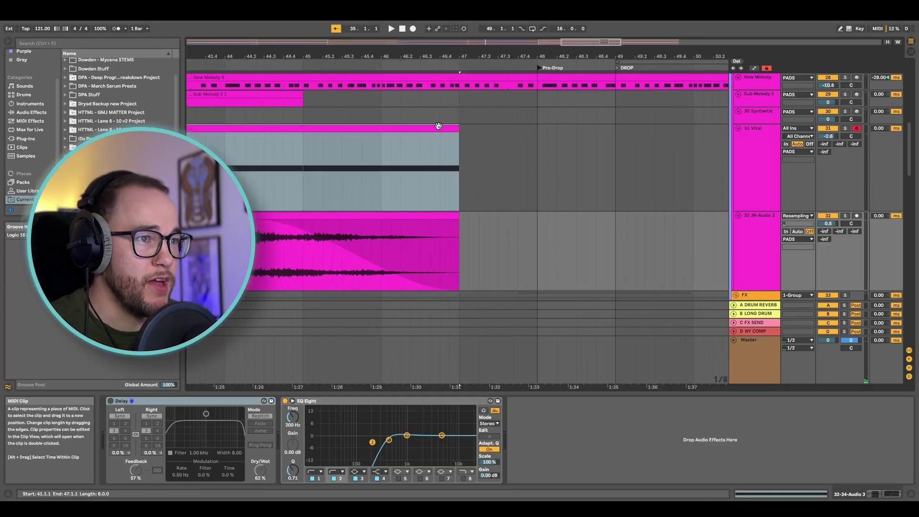
# Extend the 31 Vital clip to bar 48 and shift the 34-Audio 3 riser clip so it ends at bar 48
pyautogui.click(461, 129)
pyautogui.moveTo(460, 129); pyautogui.dragTo(537, 129)
pyautogui.click(450, 213)
pyautogui.moveTo(459, 215); pyautogui.dragTo(530, 215)
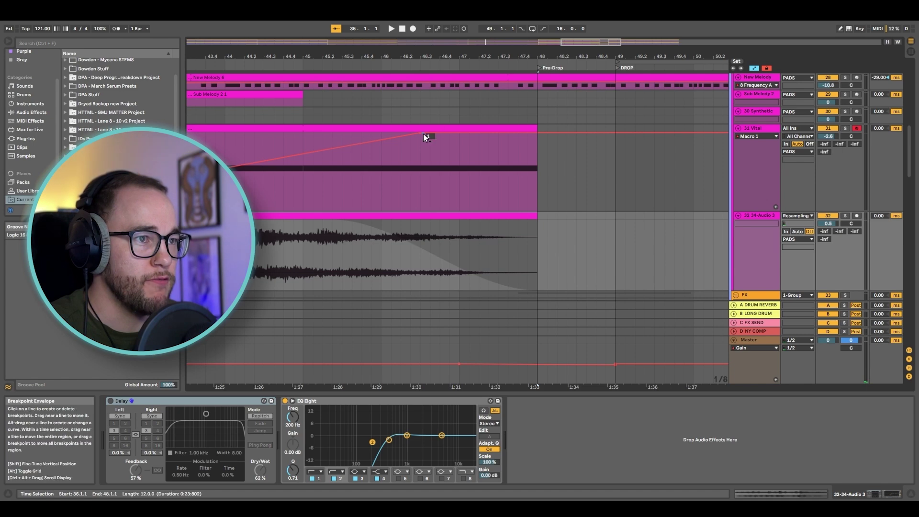
# Move the peak of the Vital Macro 1 automation ramp to bar 47 and play the build from bar 45 into the drop
pyautogui.moveTo(420, 133); pyautogui.dragTo(459, 133)
pyautogui.scroll(-5, 469, 134)
pyautogui.moveTo(909, 142)
pyautogui.mouseDown()
pyautogui.moveTo(908, 68)
pyautogui.moveTo(896, 147)
pyautogui.mouseUp()
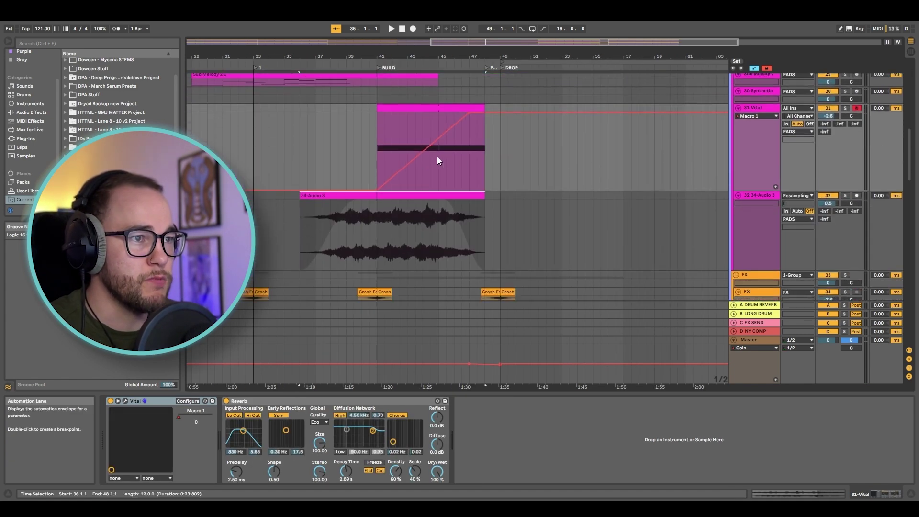
pyautogui.click(458, 182)
pyautogui.press('space')
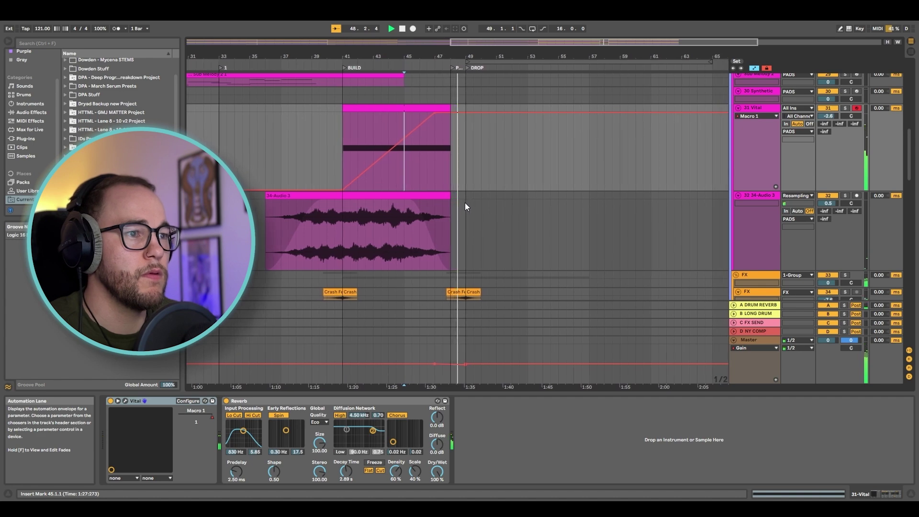
pyautogui.click(452, 178)
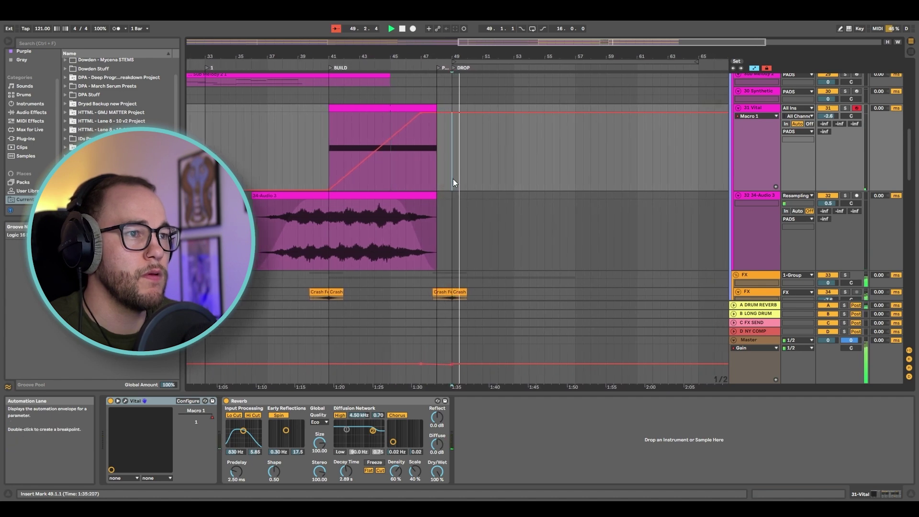
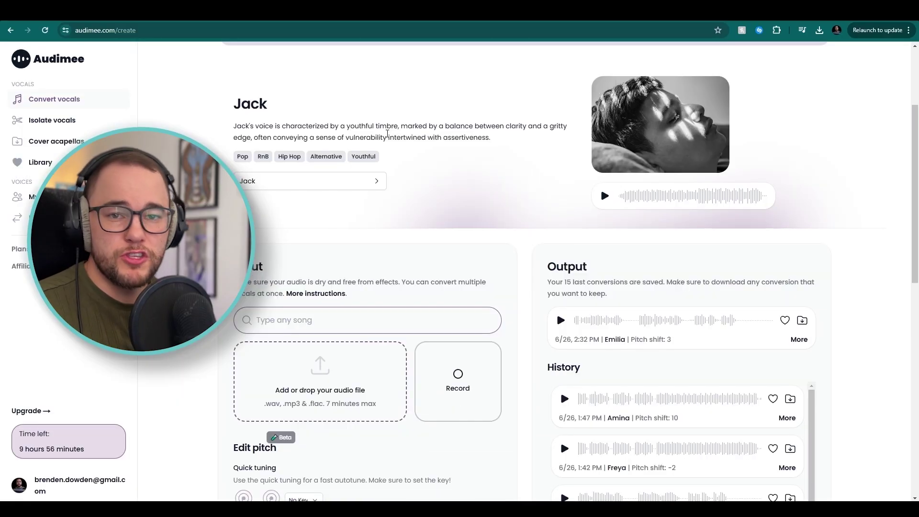
# Switch to Audimee in the browser, add the vocal audio file as the conversion input and audition it
pyautogui.moveTo(316, 192); pyautogui.dragTo(321, 360)
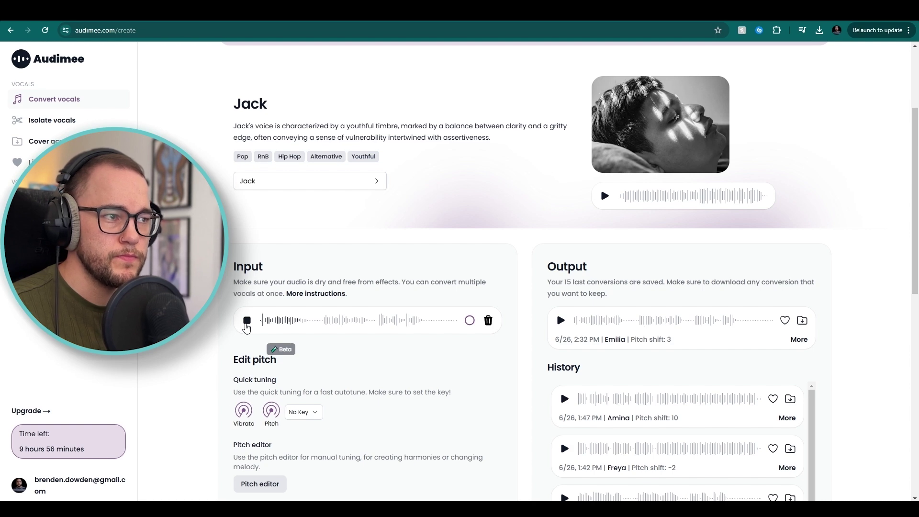
pyautogui.click(247, 325)
# Enable Remove reverb and echo for the input vocal
pyautogui.scroll(-1, 404, 367)
pyautogui.scroll(-1, 406, 369)
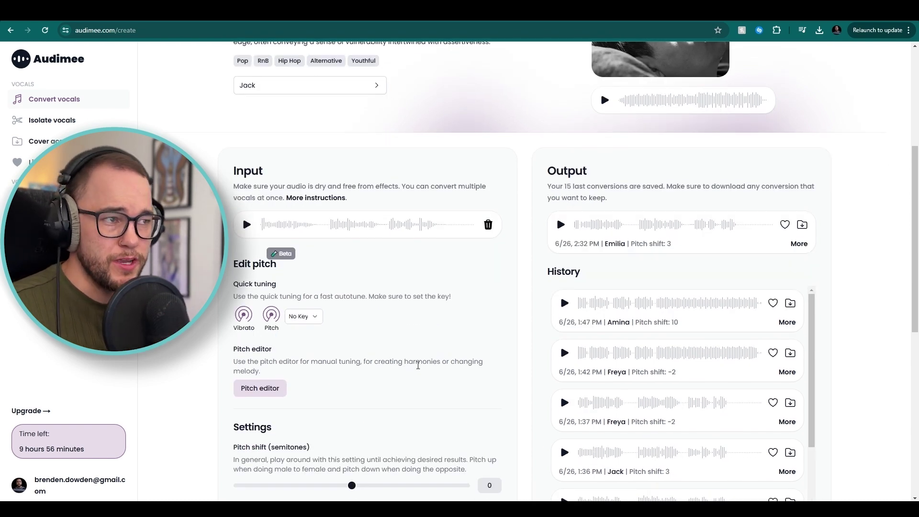
pyautogui.scroll(-8, 420, 365)
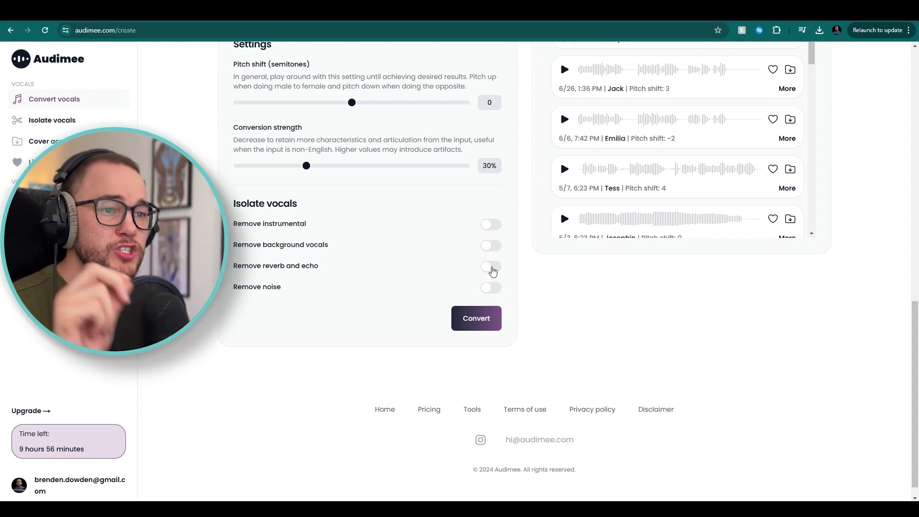
pyautogui.click(492, 268)
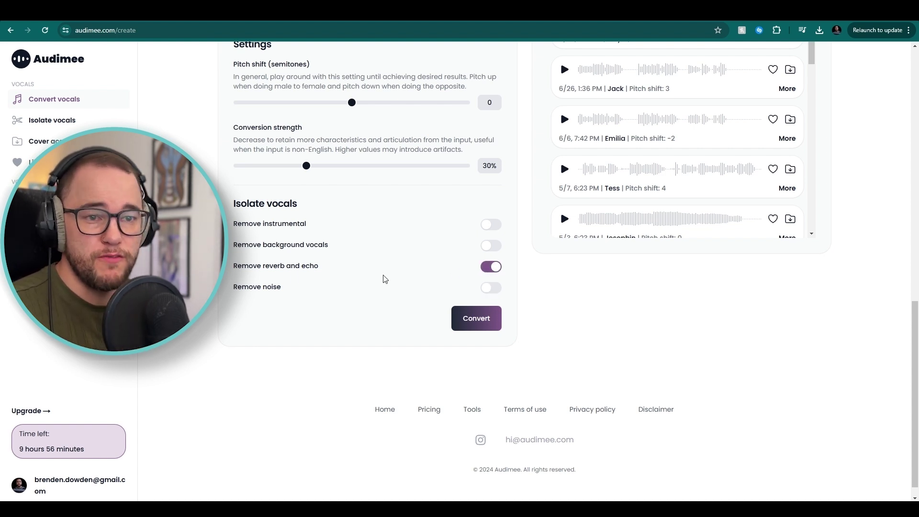
# Audition the Jack, Nicole and Emilia voices and select Emilia for the conversion
pyautogui.scroll(10, 434, 290)
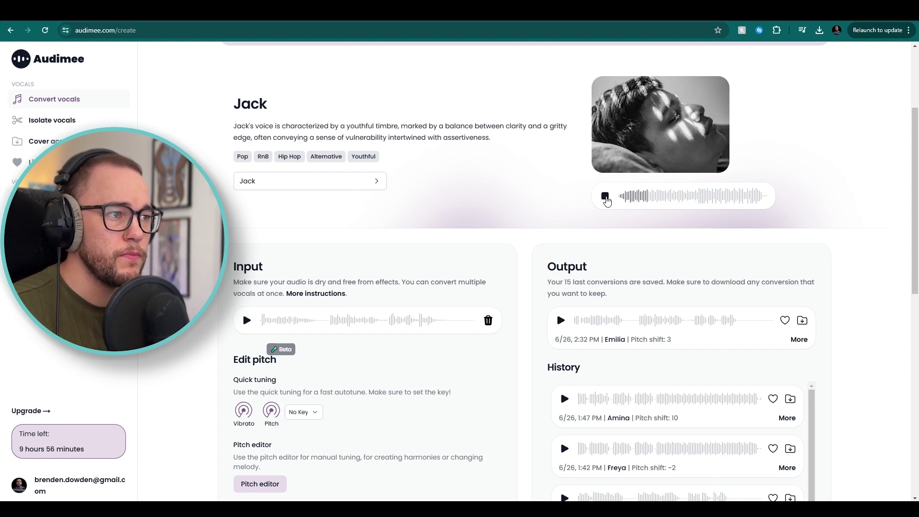
pyautogui.click(605, 197)
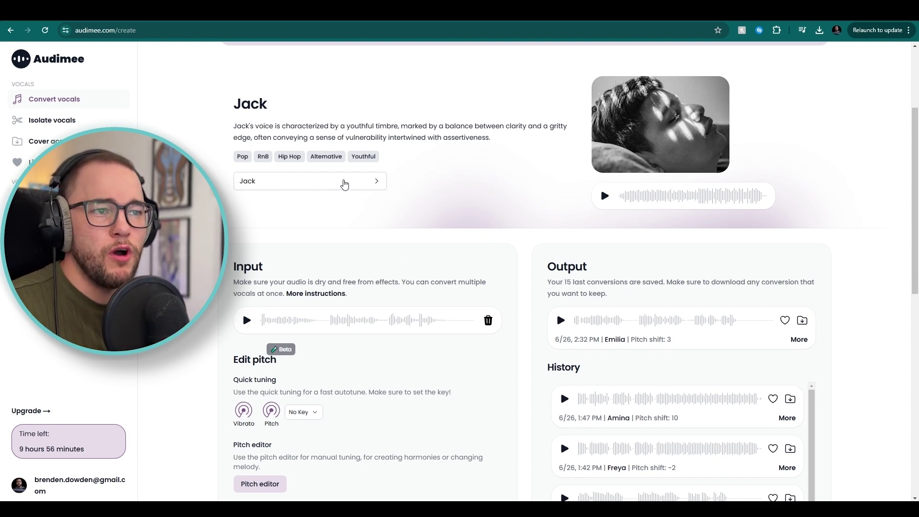
pyautogui.click(356, 187)
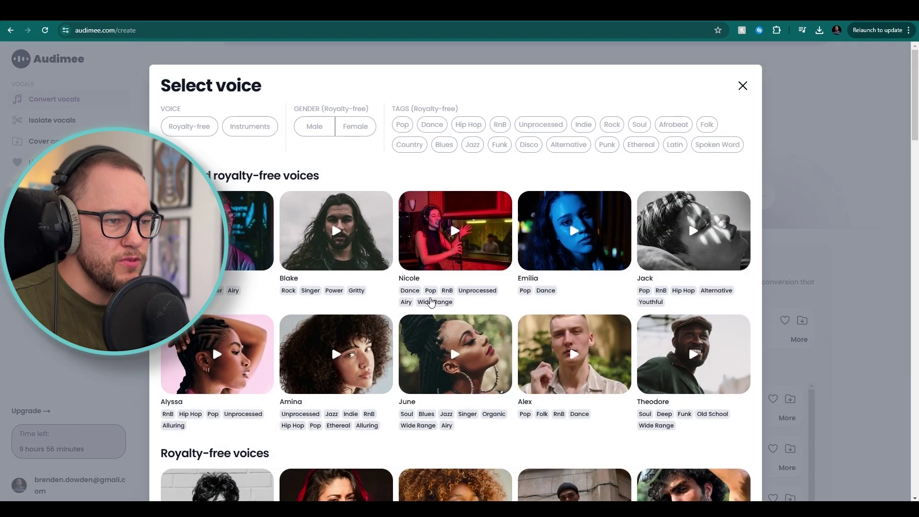
pyautogui.click(456, 234)
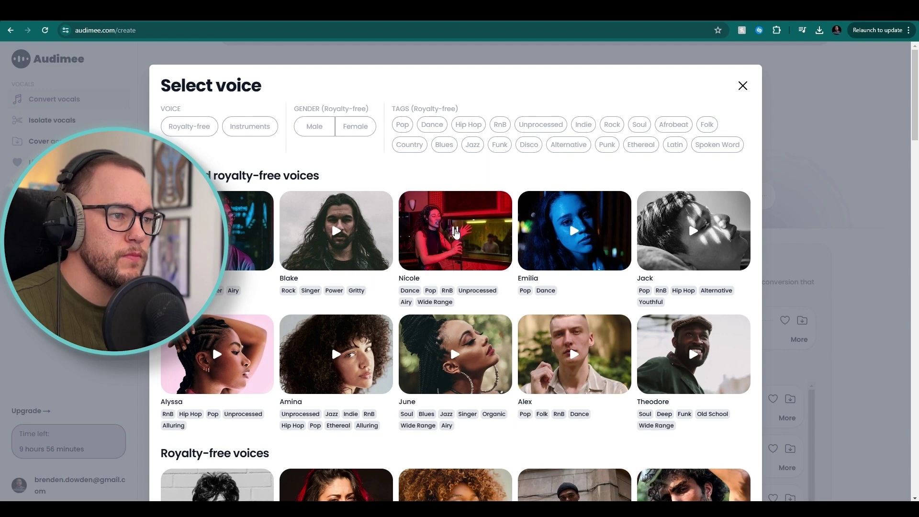
pyautogui.click(455, 233)
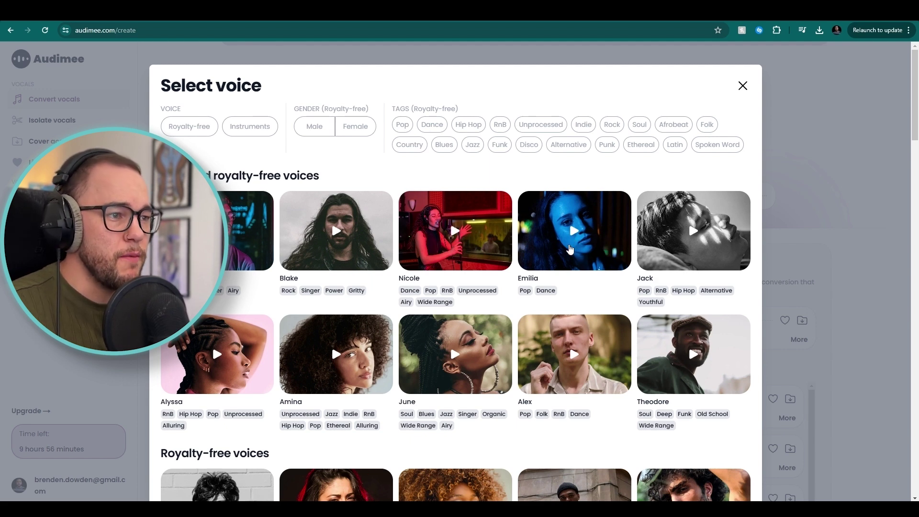
pyautogui.click(574, 234)
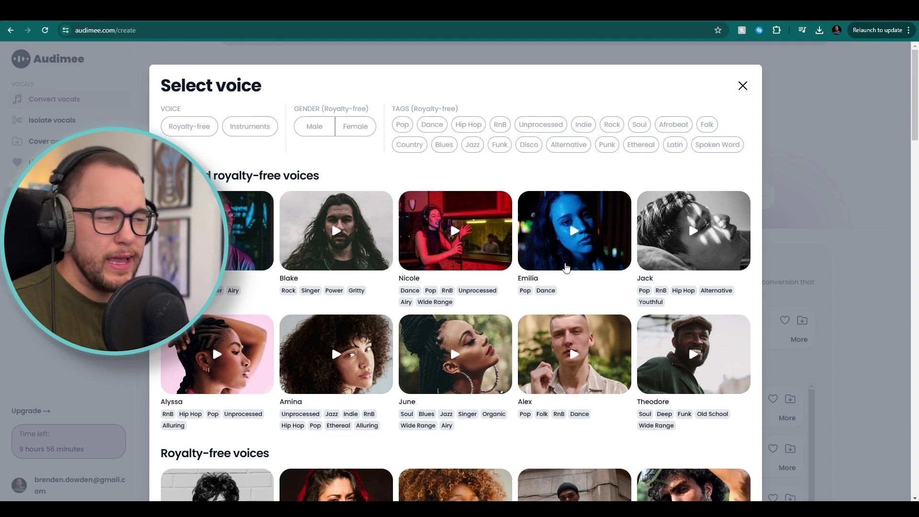
pyautogui.click(568, 265)
# Set the pitch shift to 3 semitones and the conversion strength to 100%
pyautogui.scroll(-7, 336, 284)
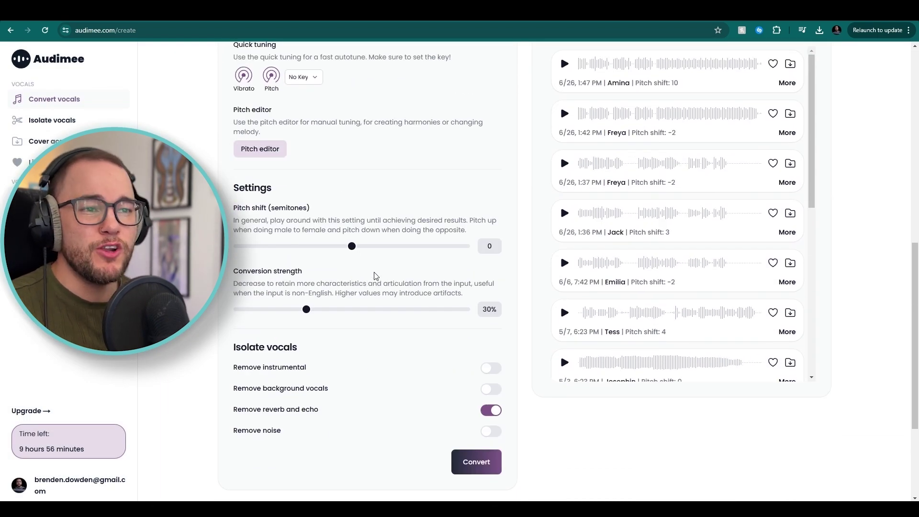
pyautogui.scroll(5, 375, 276)
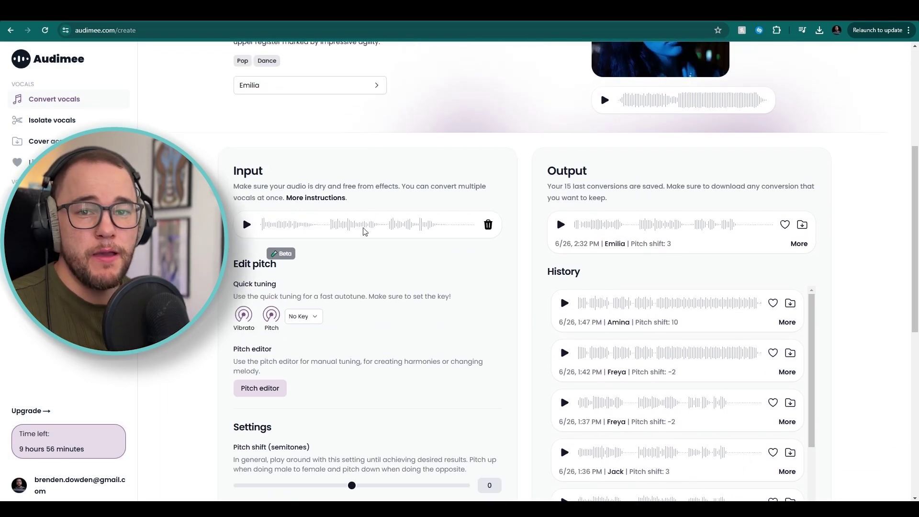
pyautogui.scroll(-4, 365, 232)
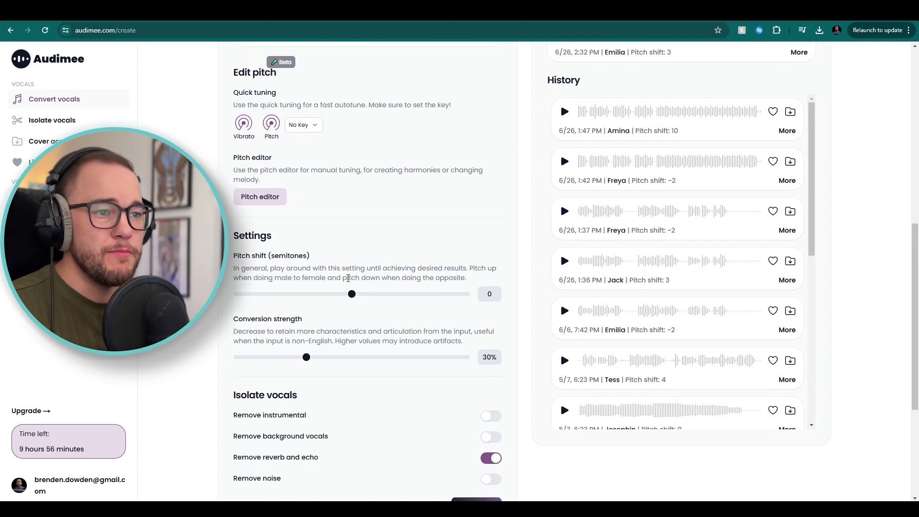
pyautogui.moveTo(353, 294); pyautogui.dragTo(370, 301)
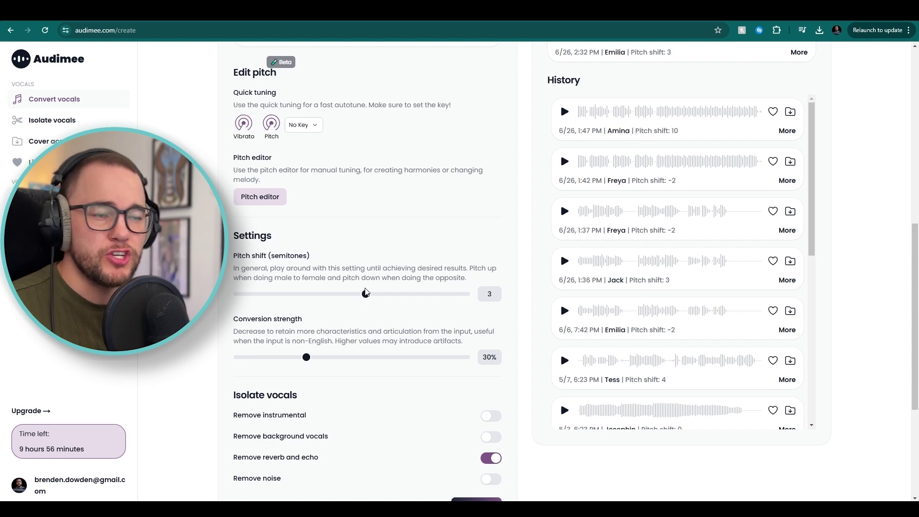
pyautogui.scroll(-1, 377, 310)
pyautogui.scroll(-1, 355, 277)
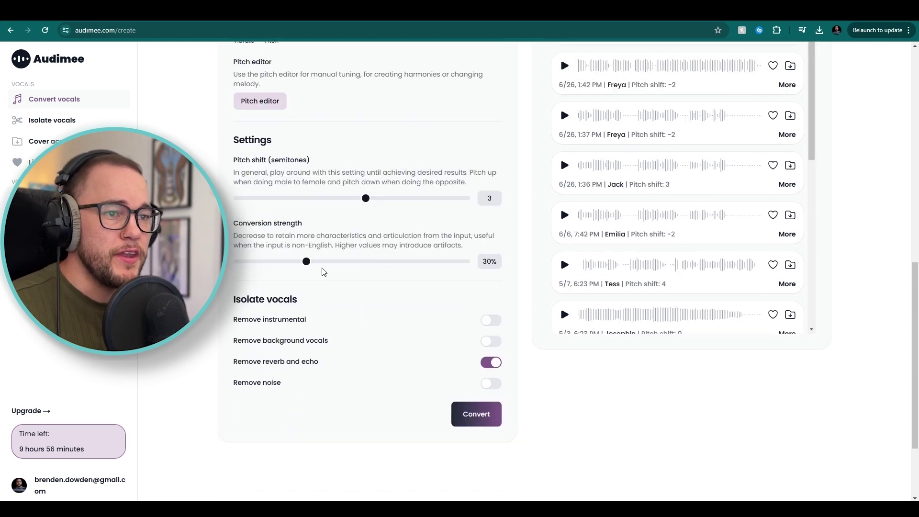
pyautogui.moveTo(306, 267); pyautogui.dragTo(478, 272)
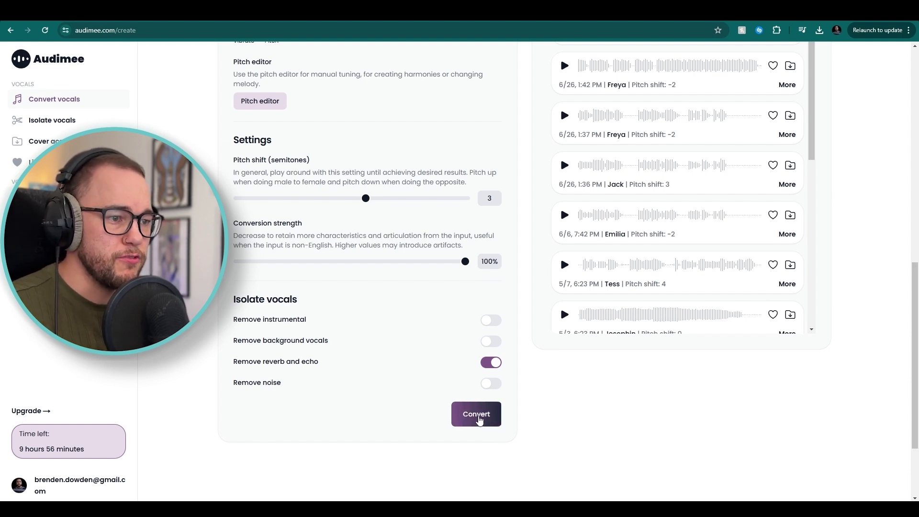
# Convert the vocal and play the converted output and the original input to compare them
pyautogui.click(477, 415)
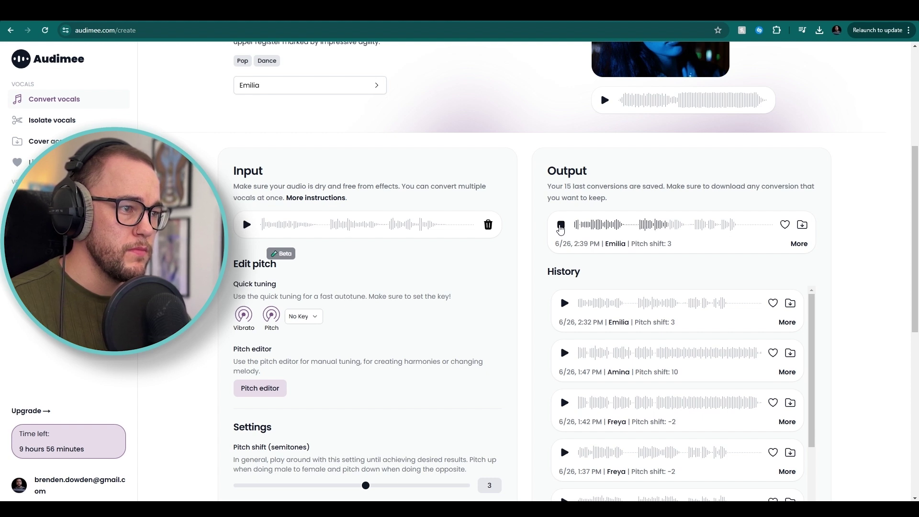
pyautogui.click(561, 225)
pyautogui.click(247, 224)
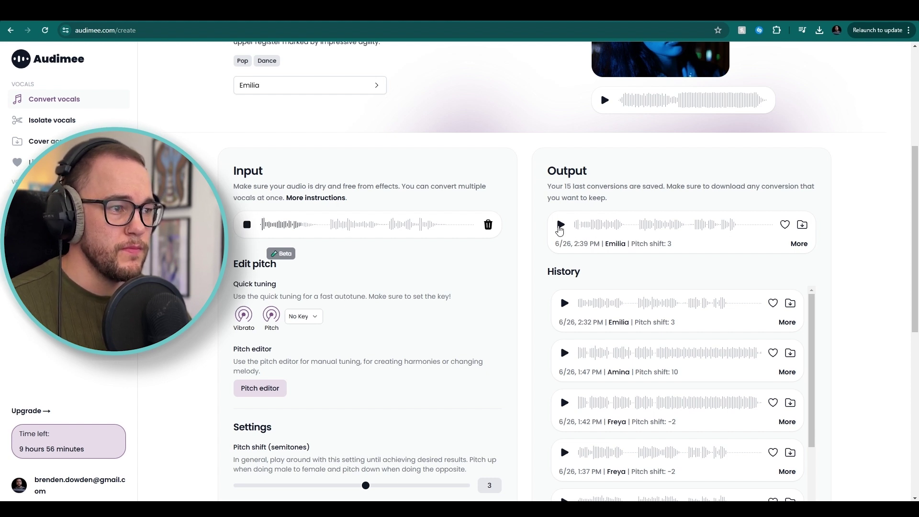
pyautogui.click(560, 225)
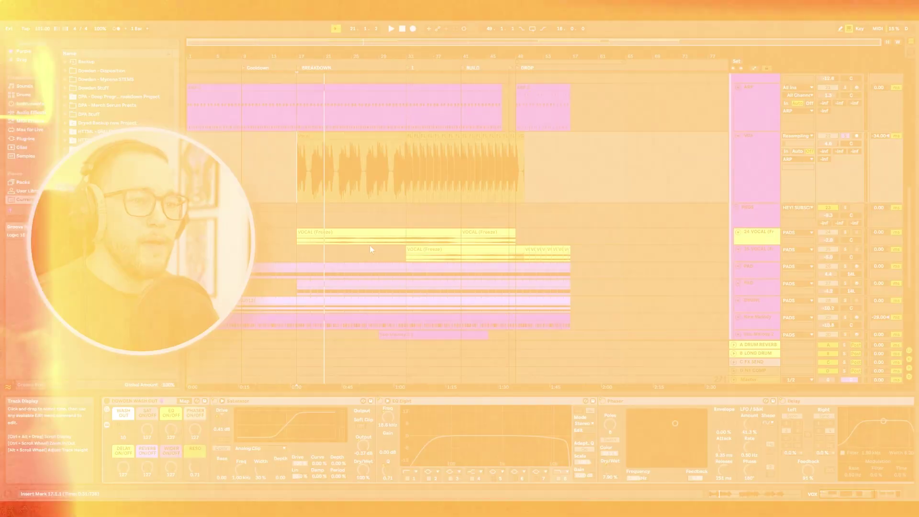
# Switch to Ableton Live and play the soloed VOX track from the start of the BREAKDOWN at bar 17
pyautogui.press('space')
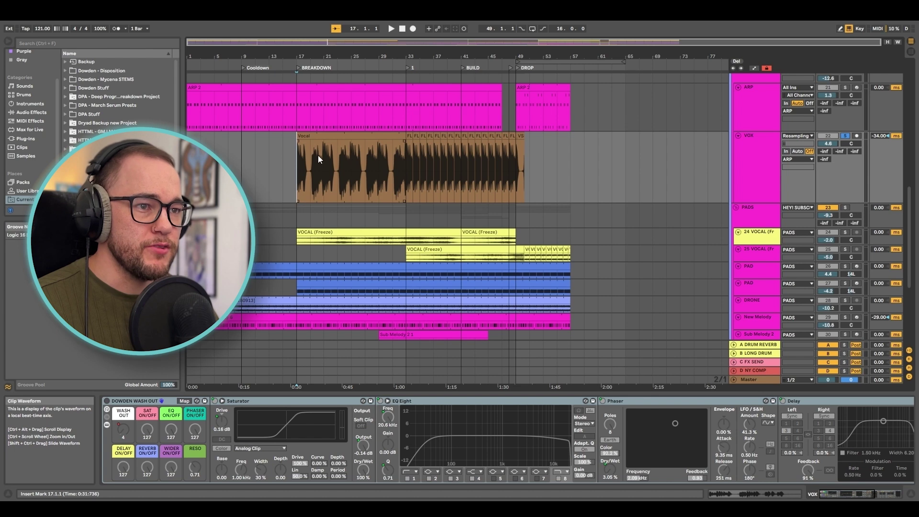
pyautogui.press('space')
pyautogui.scroll(5, 301, 165)
pyautogui.scroll(-3, 446, 172)
pyautogui.hscroll(5, 441, 172)
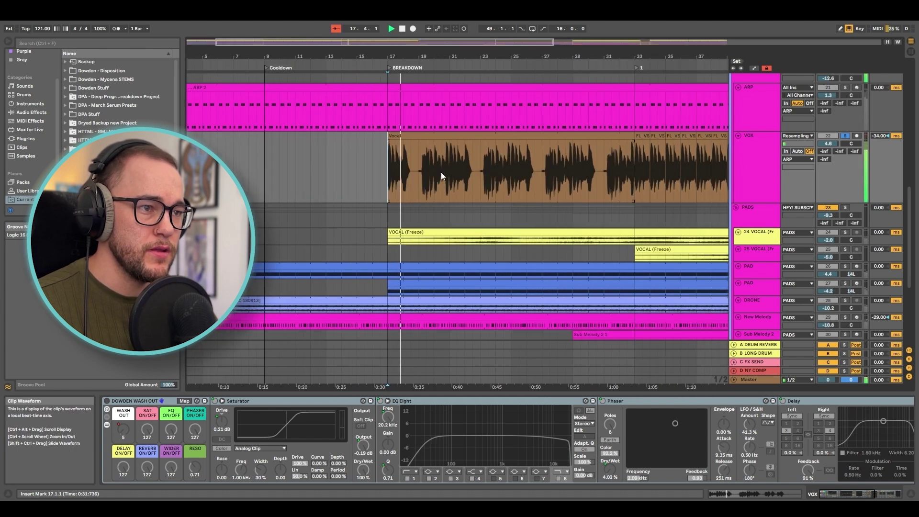
# Find the DOWDEN WASH OUT rack with the search term "wash", load it onto the VOX track and close the Wider plug-in window
pyautogui.scroll(-2, 447, 177)
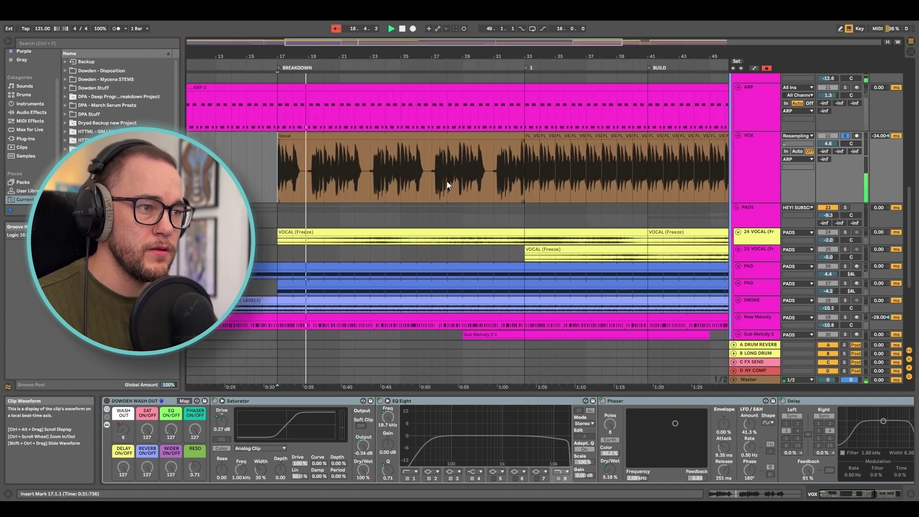
pyautogui.scroll(-2, 427, 180)
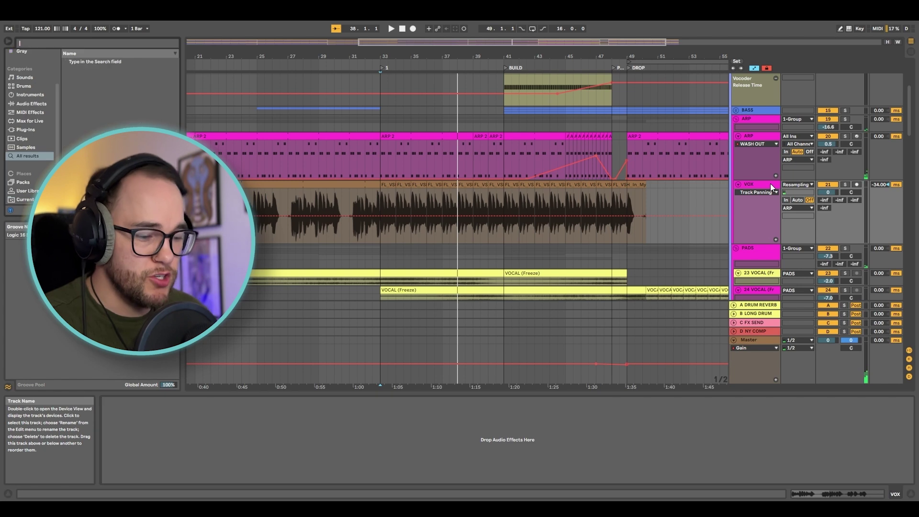
pyautogui.hotkey('ctrl', 'f')
pyautogui.write('wash')
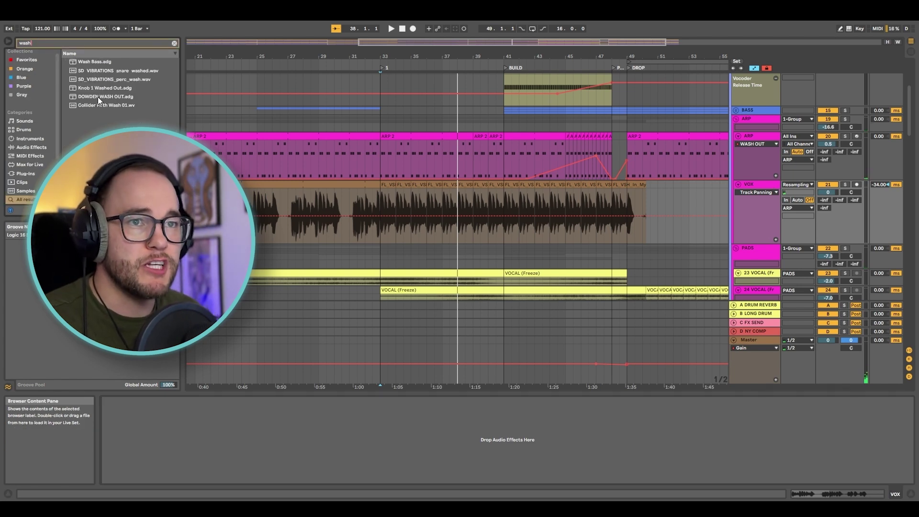
pyautogui.moveTo(98, 98); pyautogui.dragTo(634, 152)
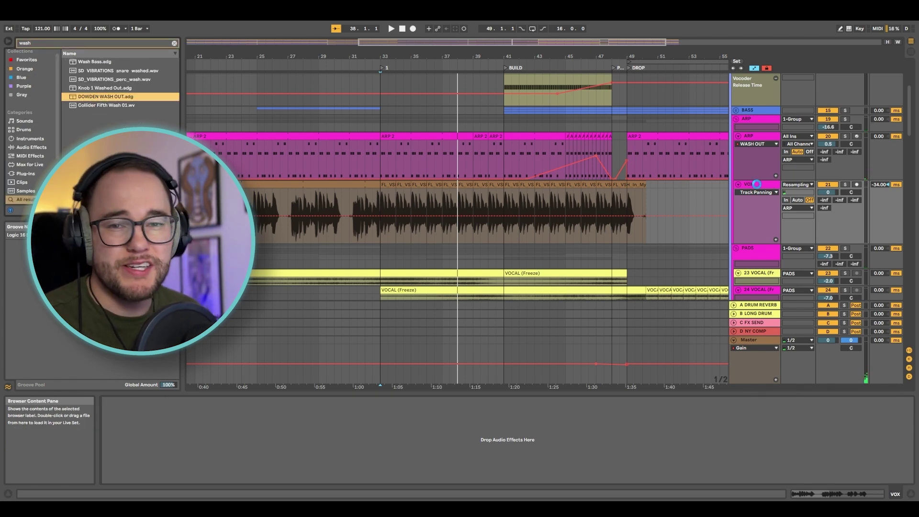
pyautogui.moveTo(756, 183); pyautogui.dragTo(755, 184)
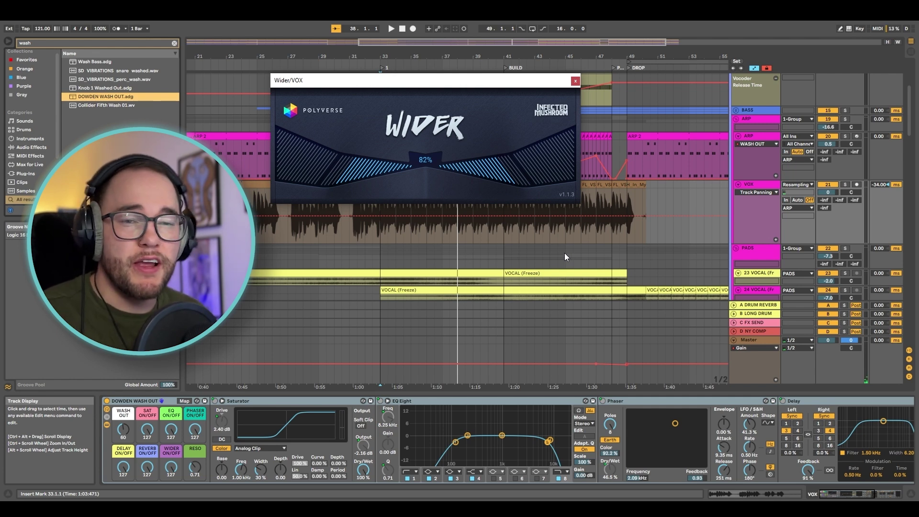
pyautogui.click(575, 80)
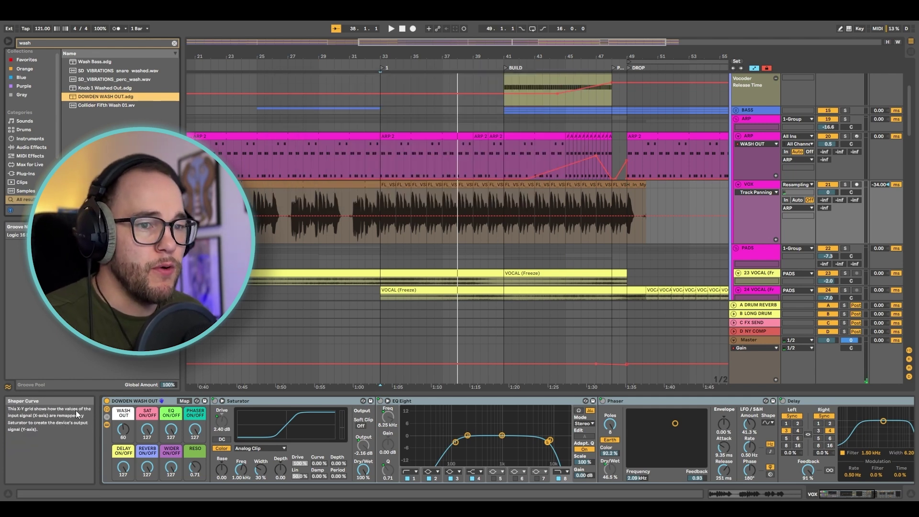
# Reset the VOX rack's WASH OUT macro, show its automation and set the envelope level to 22 while auditioning from bar 33
pyautogui.doubleClick(123, 430)
pyautogui.rightClick(123, 430)
pyautogui.click(153, 287)
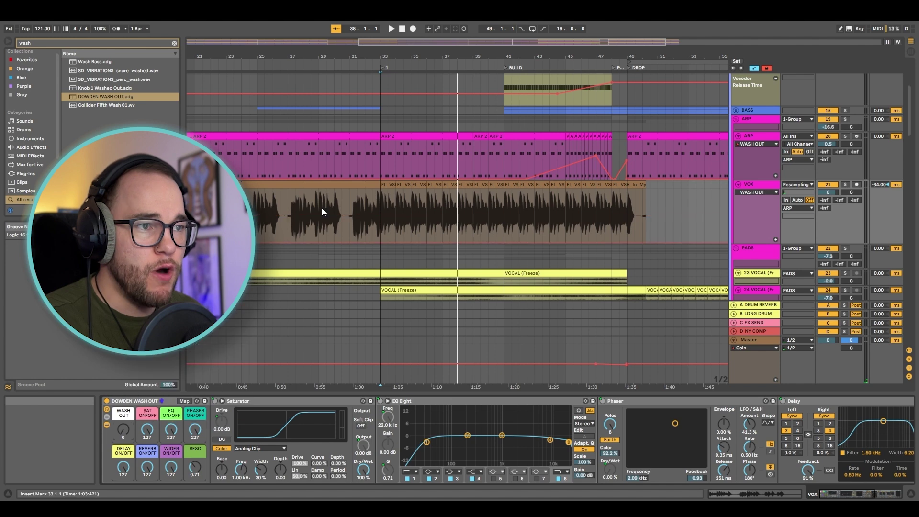
pyautogui.moveTo(382, 243); pyautogui.dragTo(380, 231)
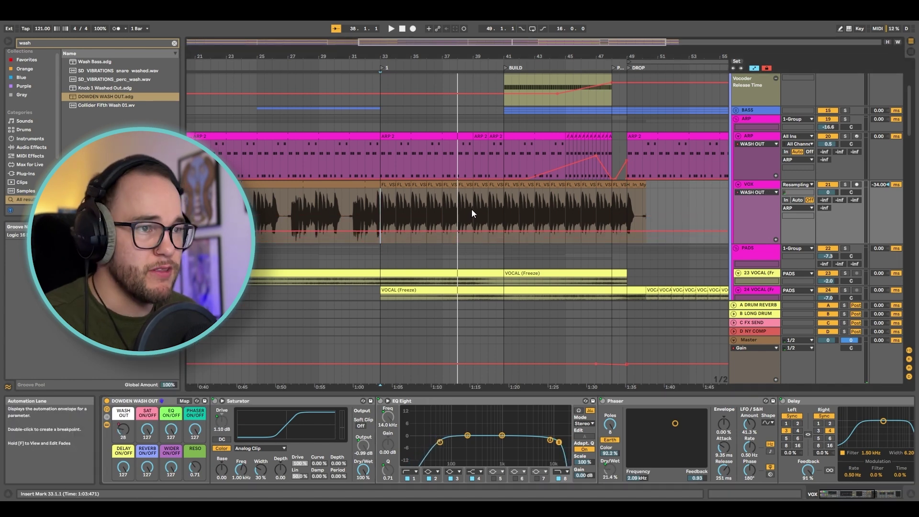
pyautogui.press('space')
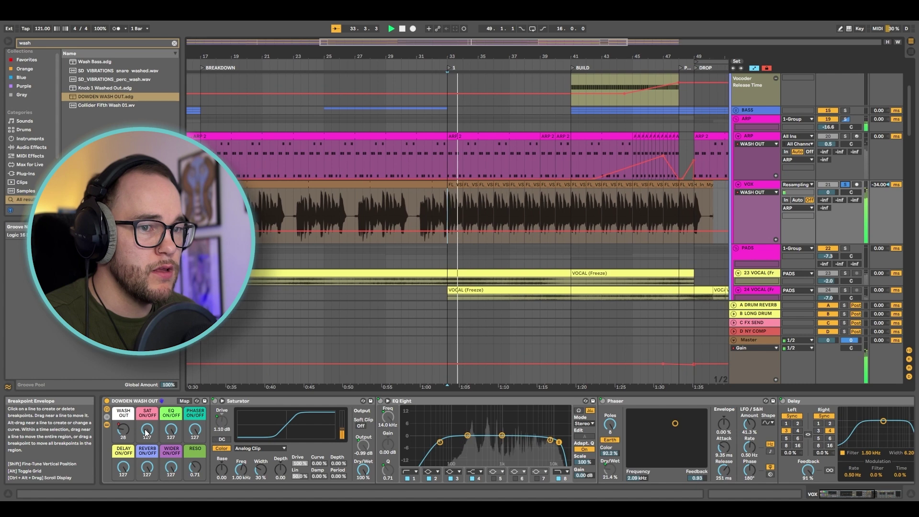
pyautogui.moveTo(444, 232); pyautogui.dragTo(438, 234)
pyautogui.press('space')
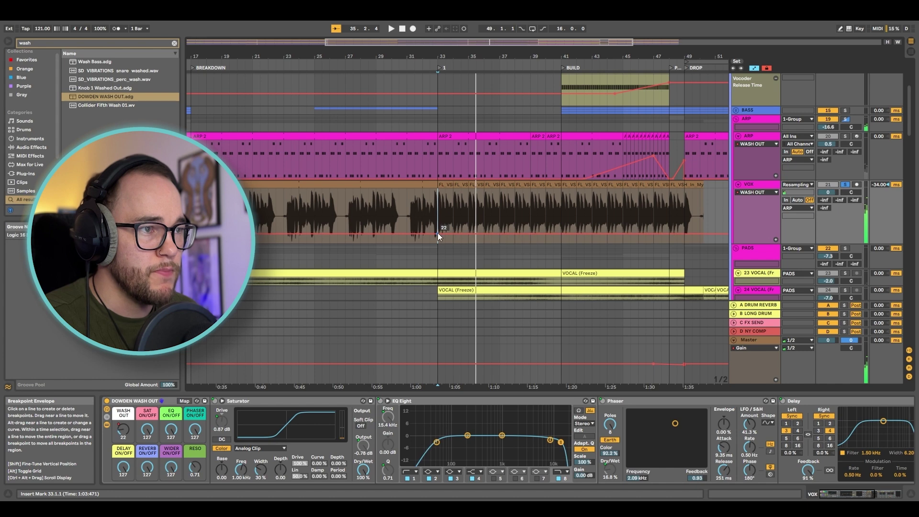
pyautogui.moveTo(561, 234); pyautogui.dragTo(561, 221)
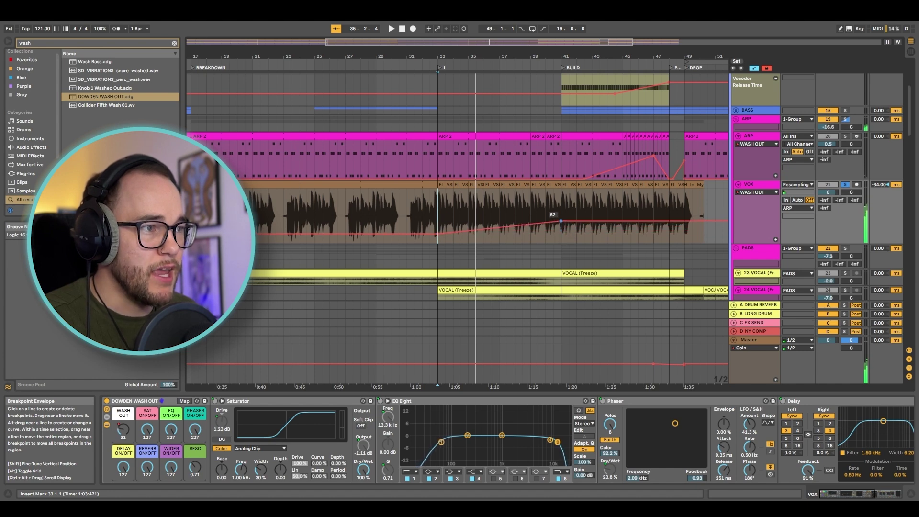
pyautogui.hscroll(5, 558, 222)
pyautogui.hotkey('ctrl', 'z')
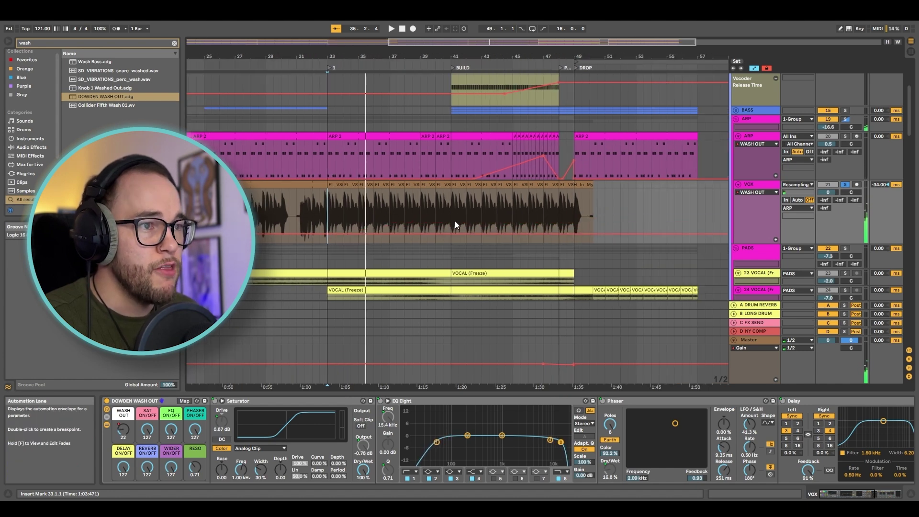
# Draw a WASH OUT rise on VOX from the BUILD to about bar 47, falling to 0 at bar 48, and play from there
pyautogui.moveTo(543, 234); pyautogui.dragTo(566, 247)
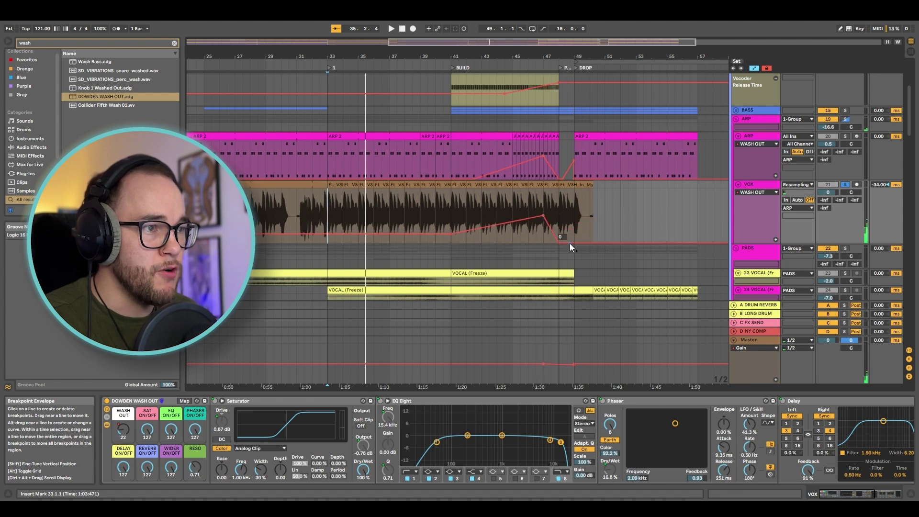
pyautogui.click(561, 201)
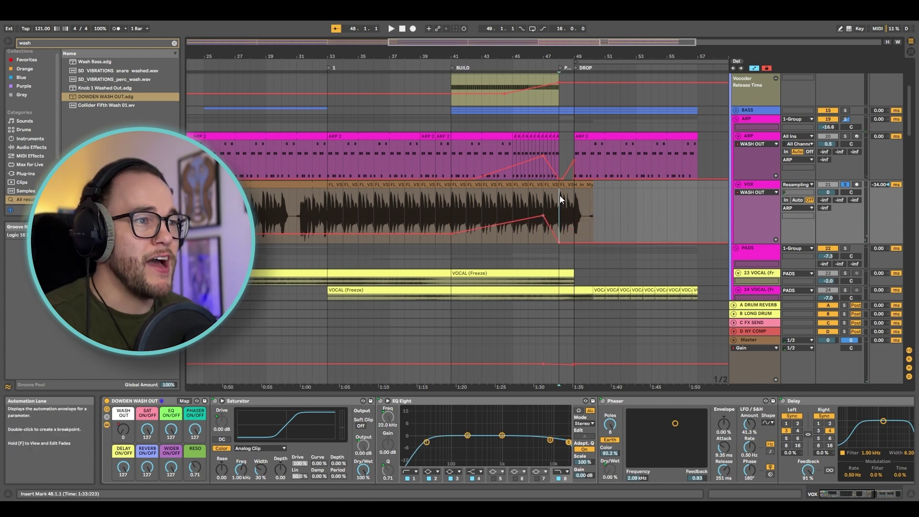
pyautogui.press('space')
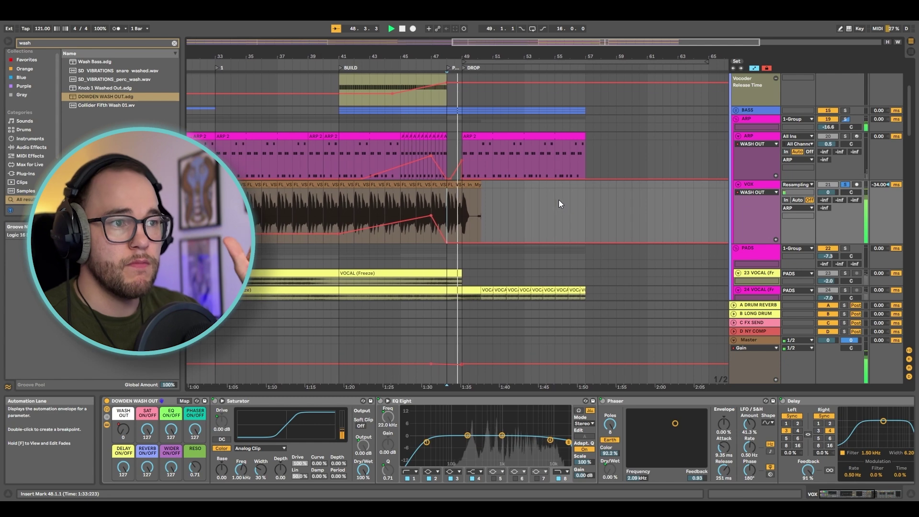
pyautogui.press('space')
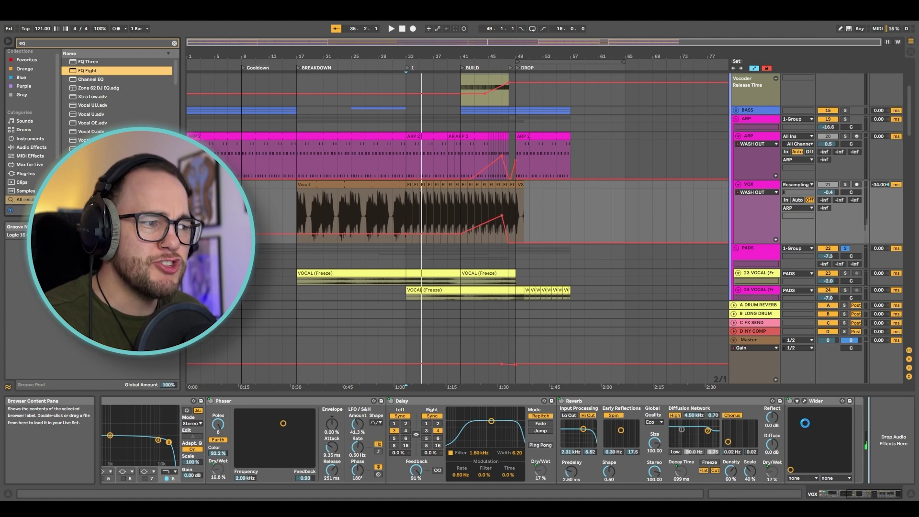
# Add EQ Eight after Wider on VOX and automate its band 8 frequency from about 106 Hz at bar 33 to 18.0 kHz at the BUILD
pyautogui.click(870, 478)
pyautogui.rightClick(700, 415)
pyautogui.click(704, 419)
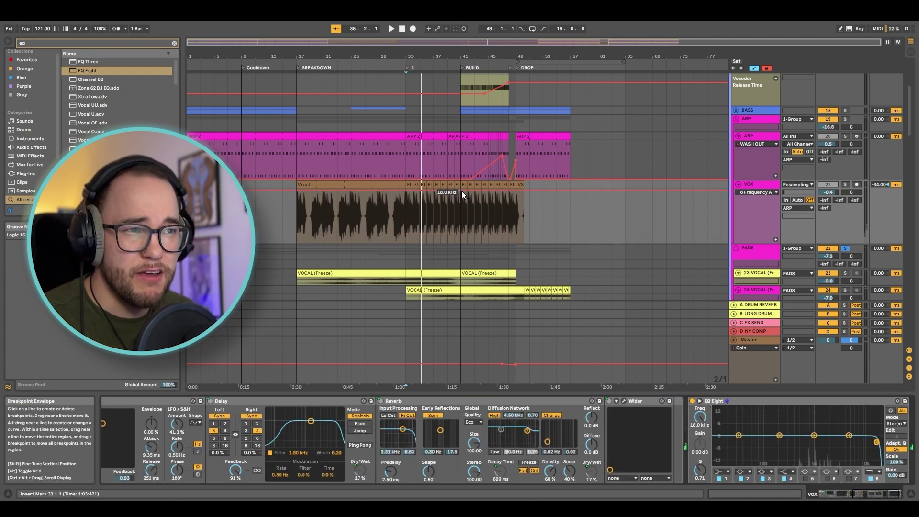
pyautogui.moveTo(406, 190); pyautogui.dragTo(406, 219)
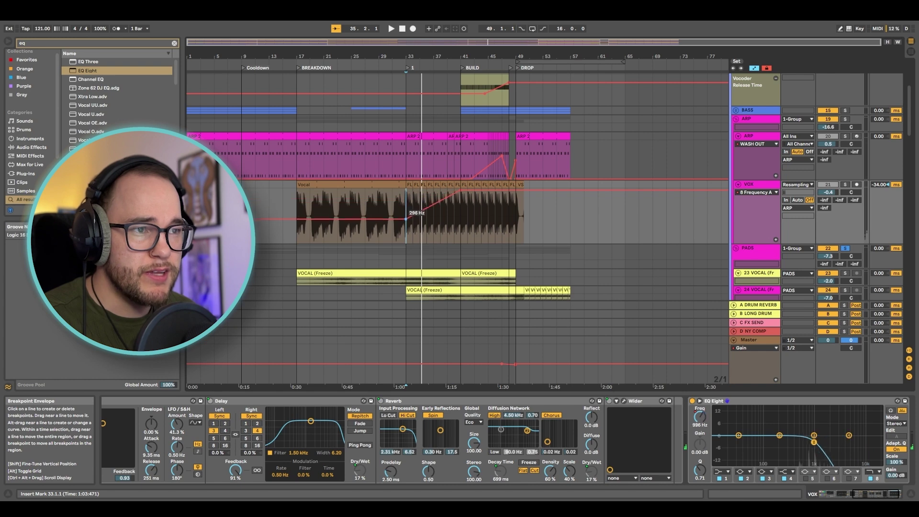
pyautogui.press('space')
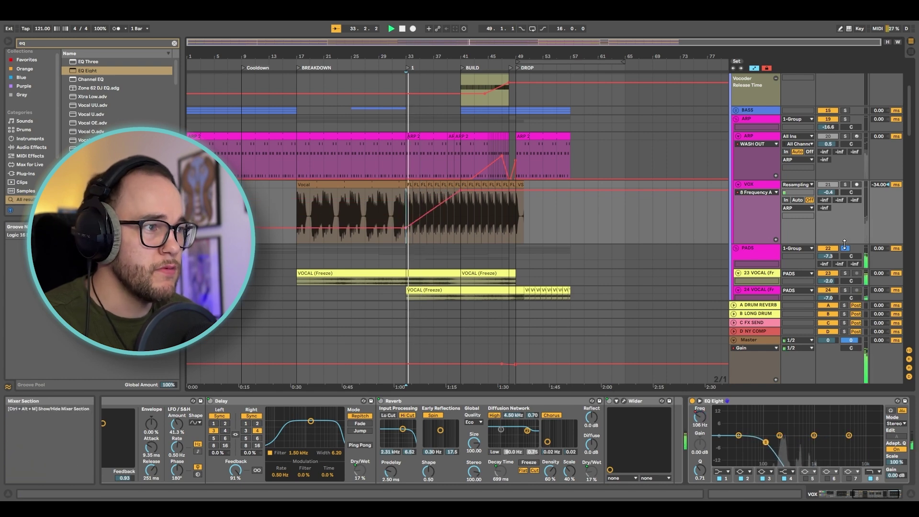
# Solo VOX, enable EQ Eight's band 1 low cut at about 441 Hz, unsolo the track and set its volume to 0 dB
pyautogui.click(845, 184)
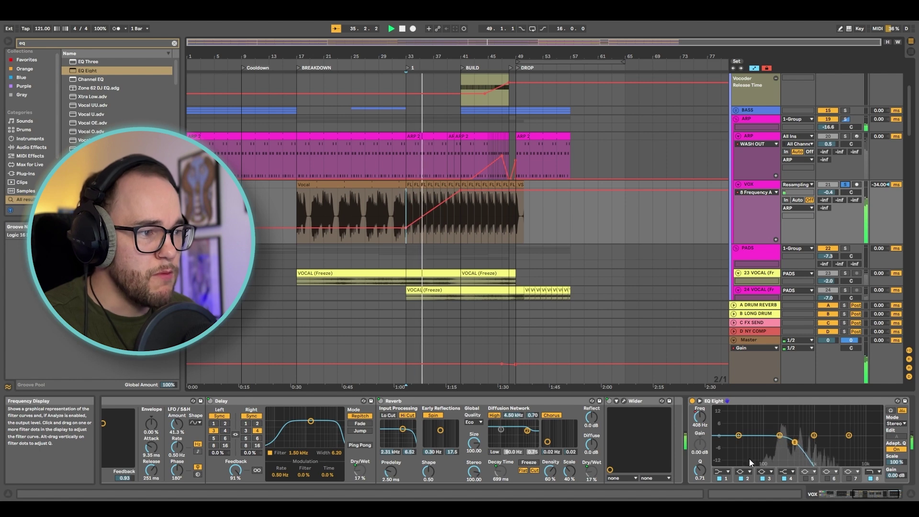
pyautogui.click(721, 471)
pyautogui.click(723, 423)
pyautogui.moveTo(702, 421); pyautogui.dragTo(702, 412)
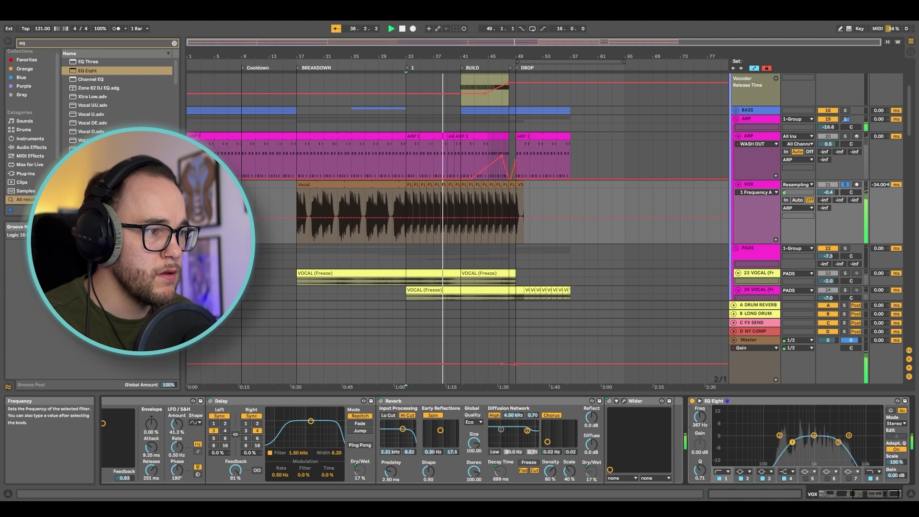
pyautogui.click(845, 186)
pyautogui.moveTo(828, 192); pyautogui.dragTo(828, 191)
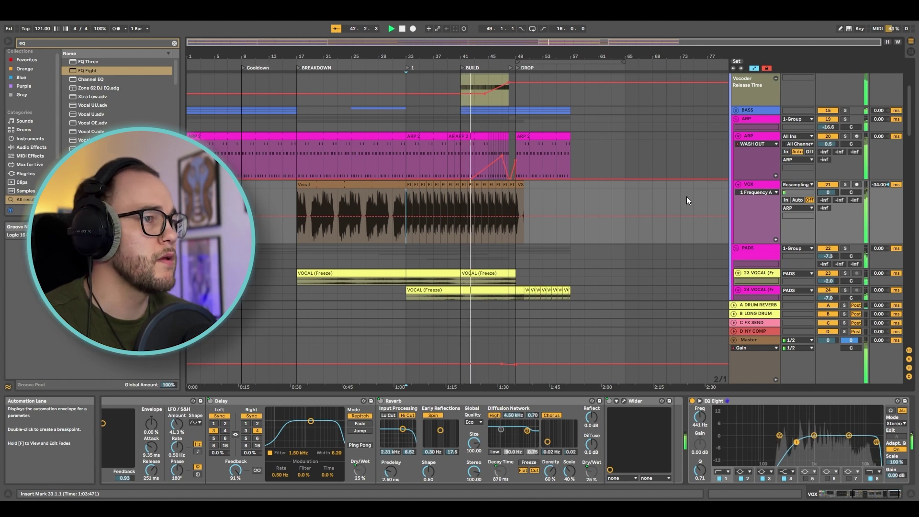
# Show the VOX WASH OUT automation again and curve its rise from about bar 39 to a peak of 84 near bar 47
pyautogui.click(755, 192)
pyautogui.click(756, 207)
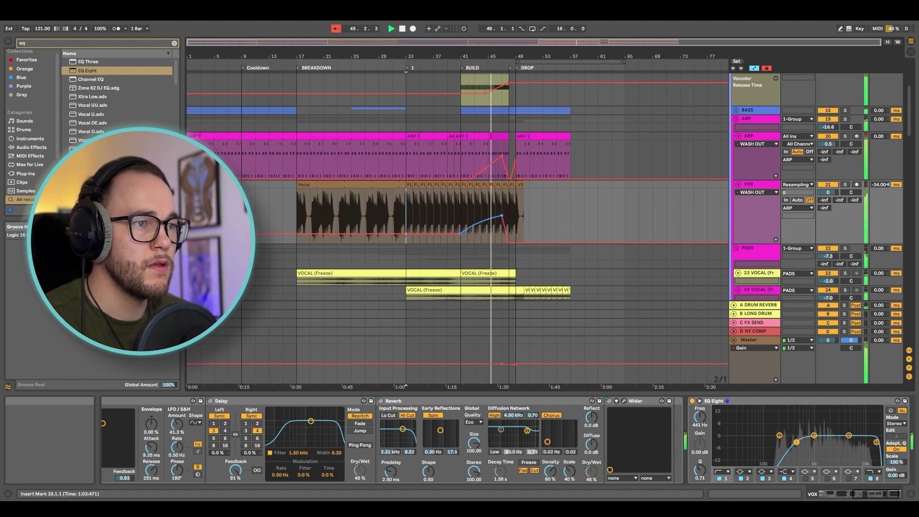
pyautogui.click(472, 227)
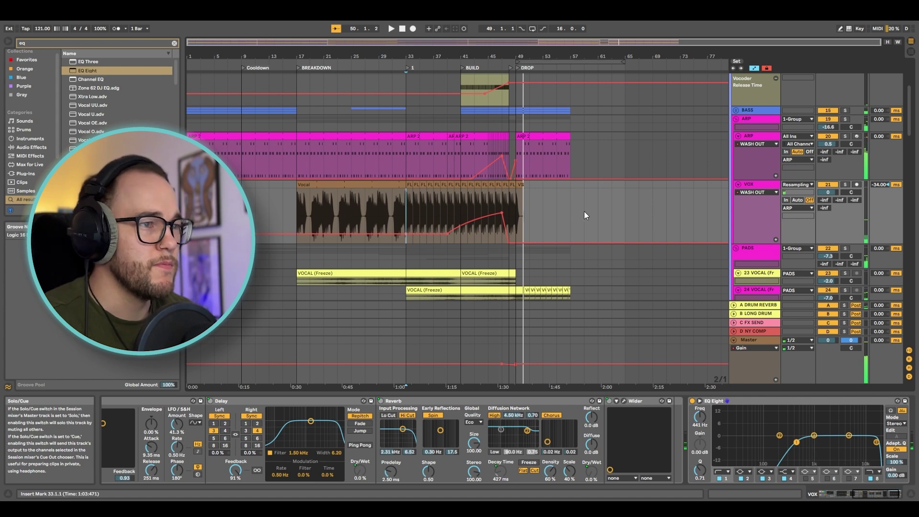
pyautogui.scroll(3, 556, 214)
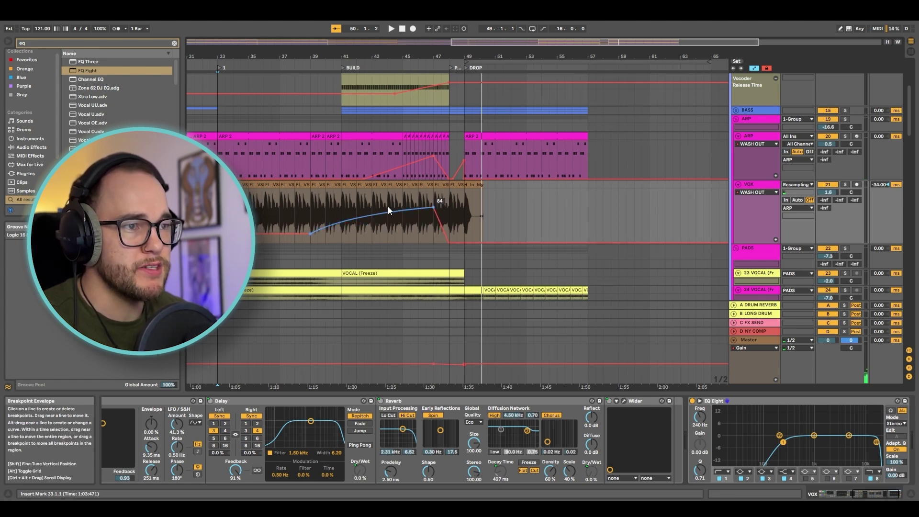
pyautogui.press('space')
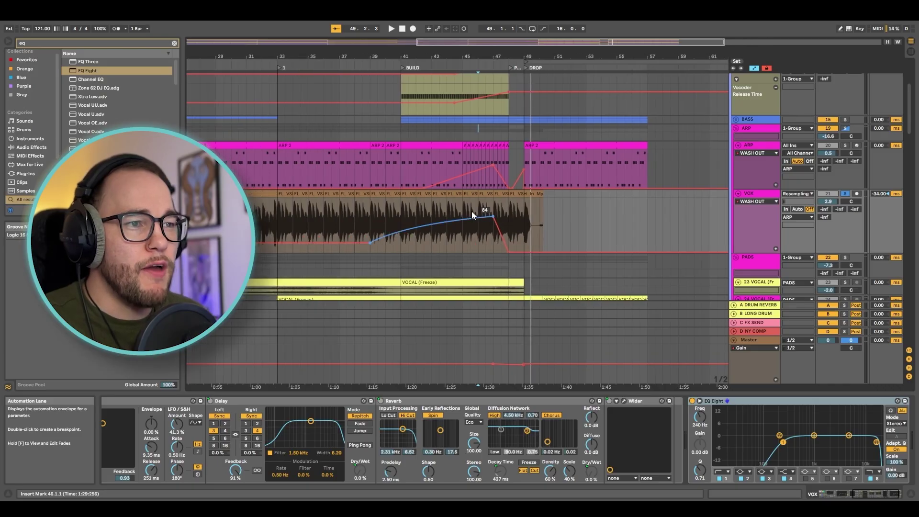
# Move the VOX WASH OUT peak back to about bar 46, add a breakpoint to its fall and play from bar 45.3
pyautogui.hscroll(-3, 472, 215)
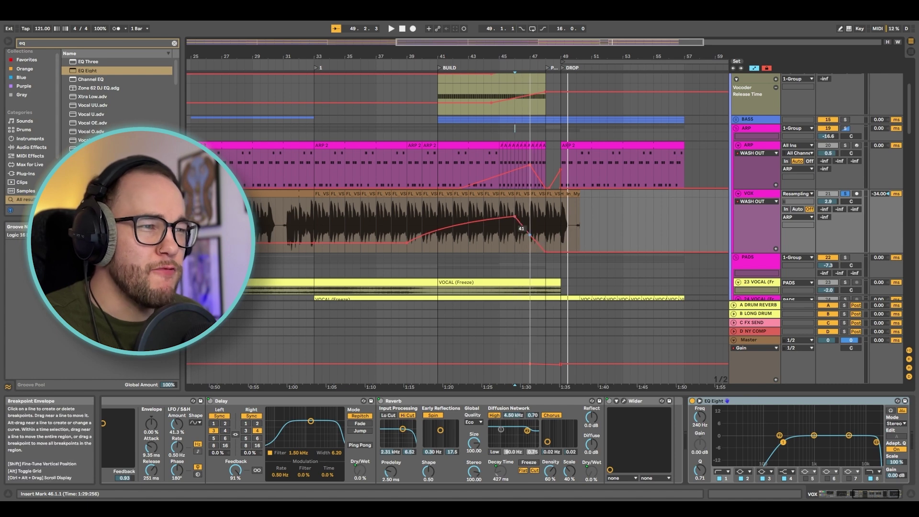
pyautogui.click(492, 210)
pyautogui.click(506, 205)
pyautogui.press('space')
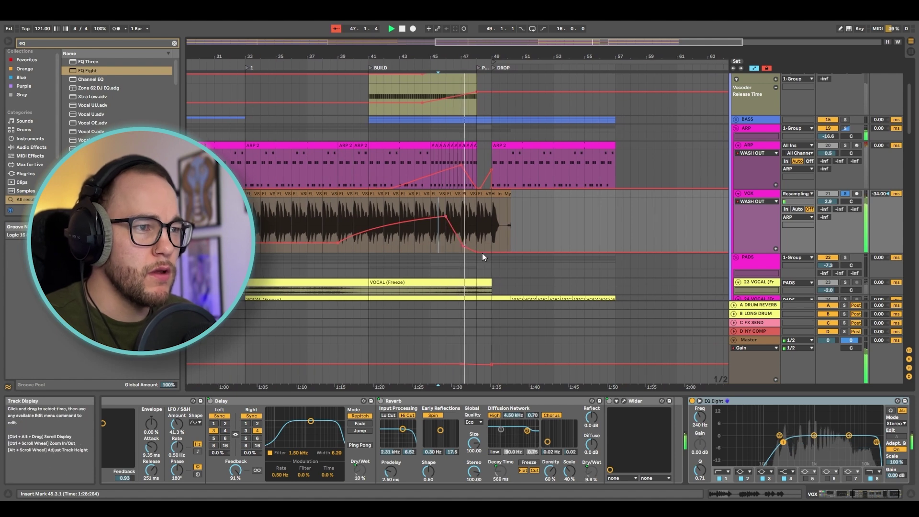
pyautogui.press('space')
# Reshape the WASH OUT fall on VOX with a breakpoint near bar 47, reaching 0 at bar 48, and play from bar 45
pyautogui.click(463, 246)
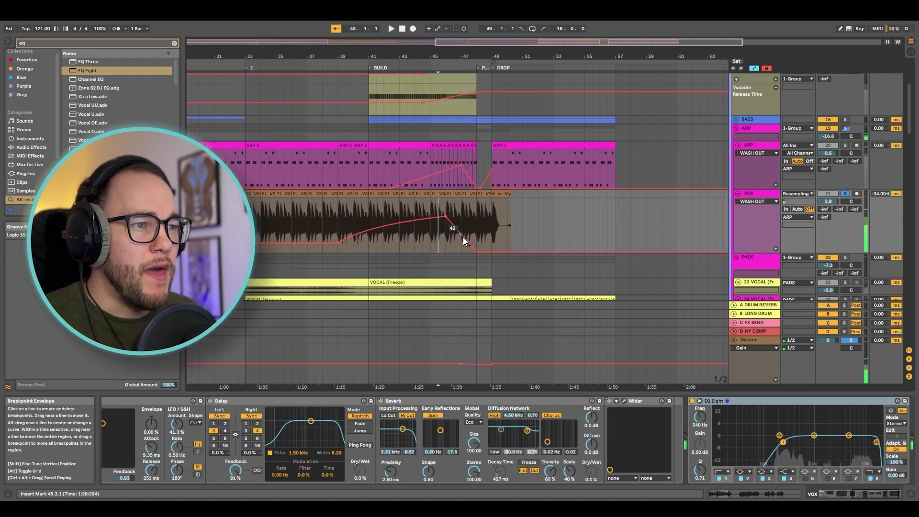
pyautogui.moveTo(463, 238); pyautogui.dragTo(463, 239)
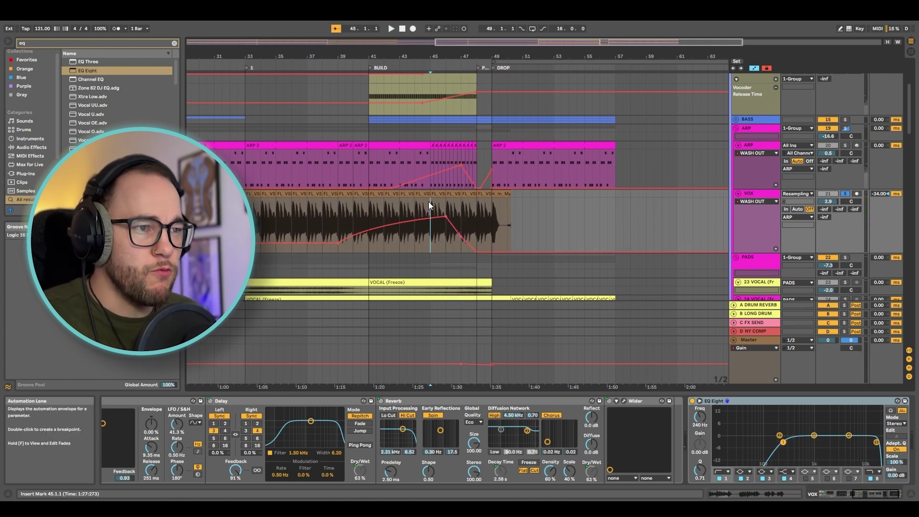
pyautogui.press('space')
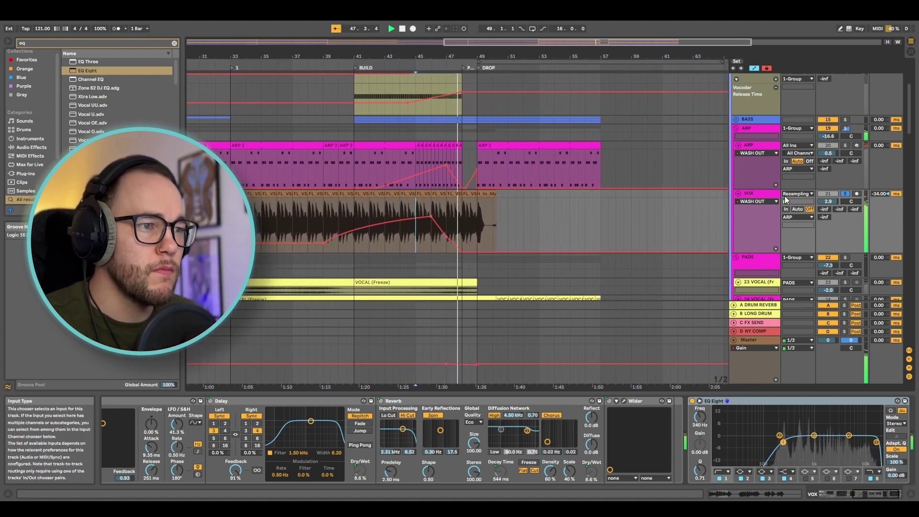
pyautogui.press('space')
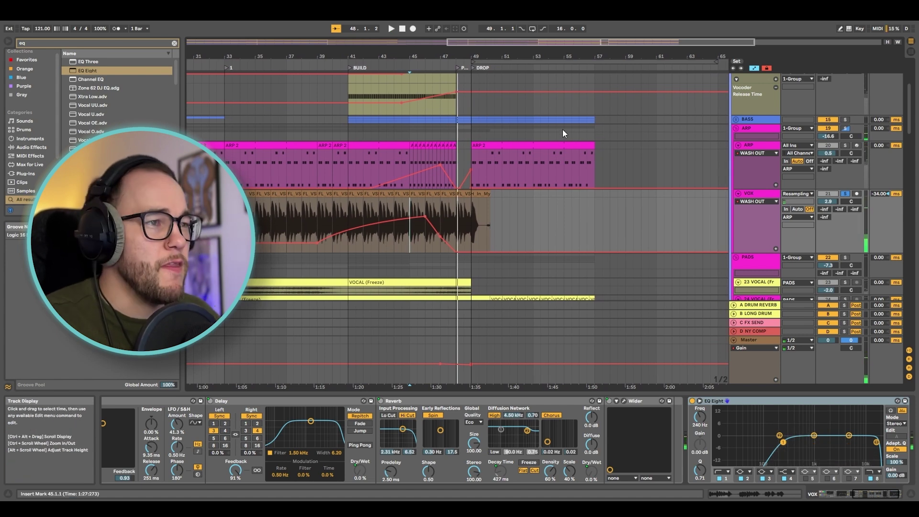
# Solo the ARP track with the WASH OUT automation and play it from bar 42.3 in the BUILD
pyautogui.click(769, 146)
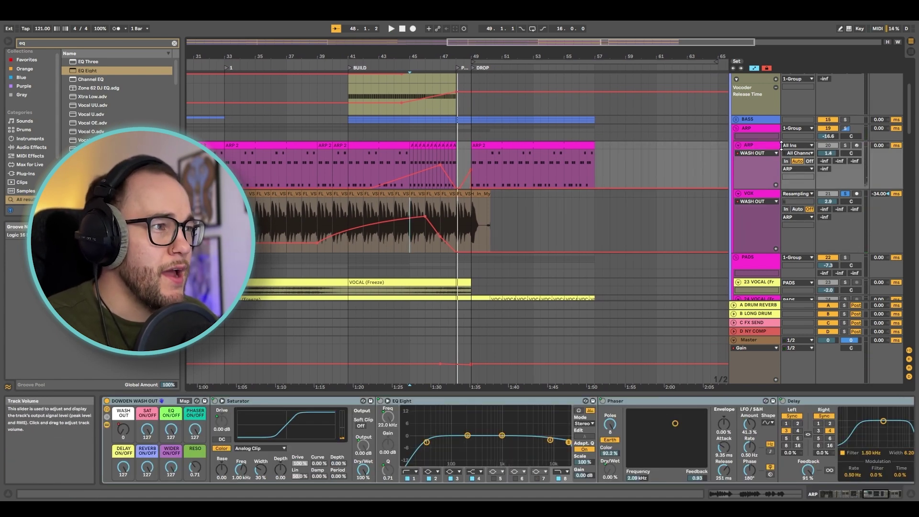
pyautogui.click(371, 158)
pyautogui.press('space')
pyautogui.click(846, 146)
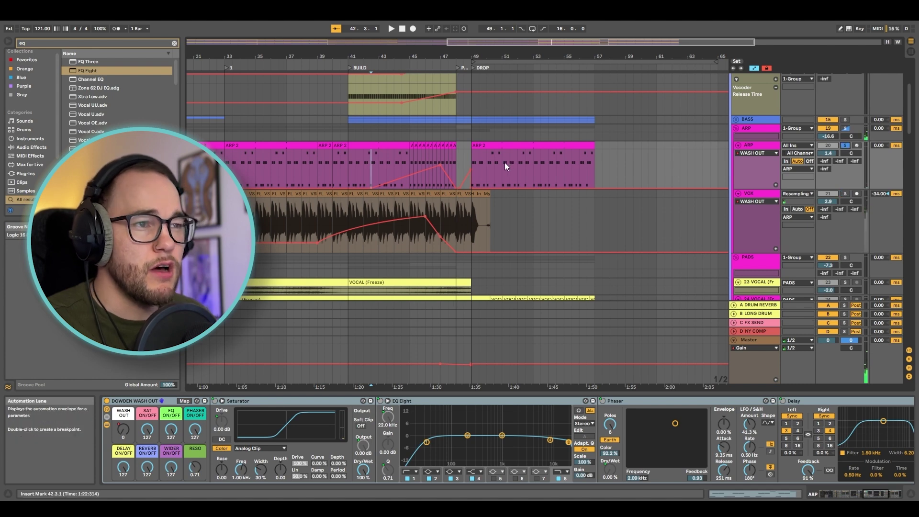
pyautogui.press('space')
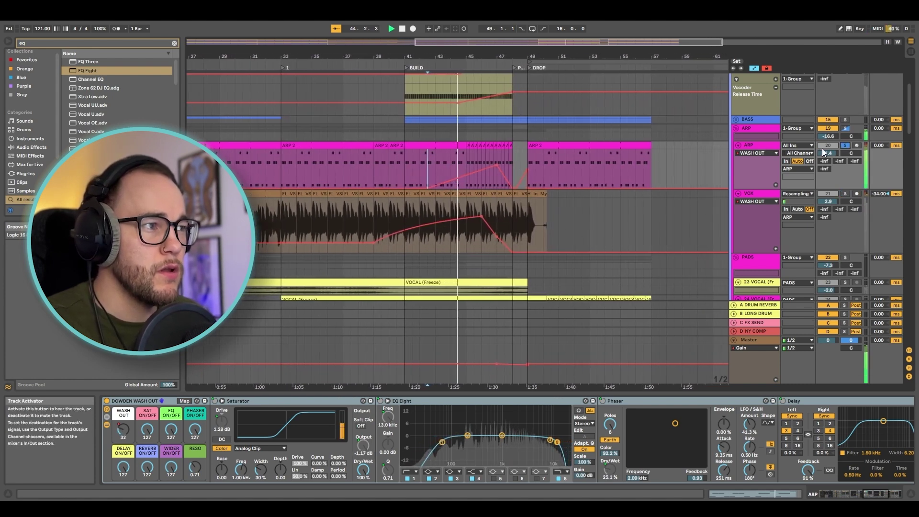
# Set the ARP track's volume to -0.5 dB and audition the BUILD with the ARP group soloed and in the full mix
pyautogui.press('space')
pyautogui.moveTo(828, 153); pyautogui.dragTo(828, 159)
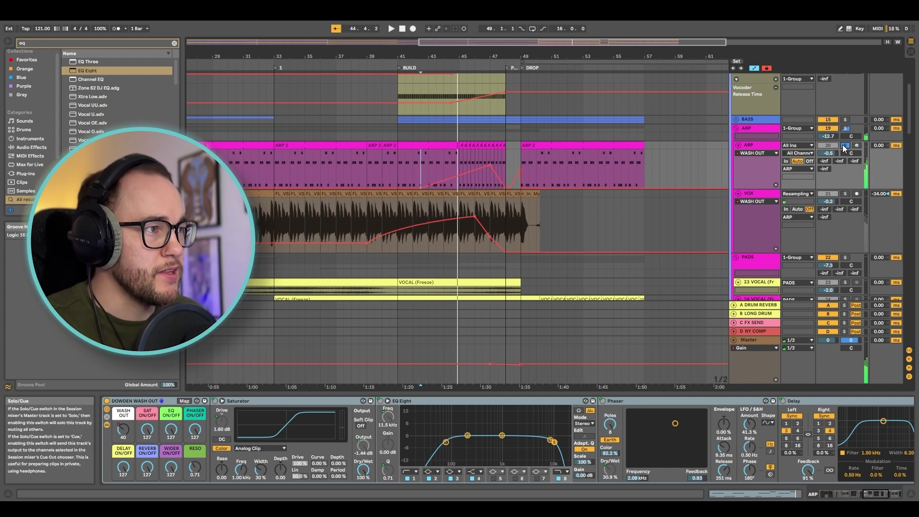
pyautogui.click(846, 129)
pyautogui.press('space')
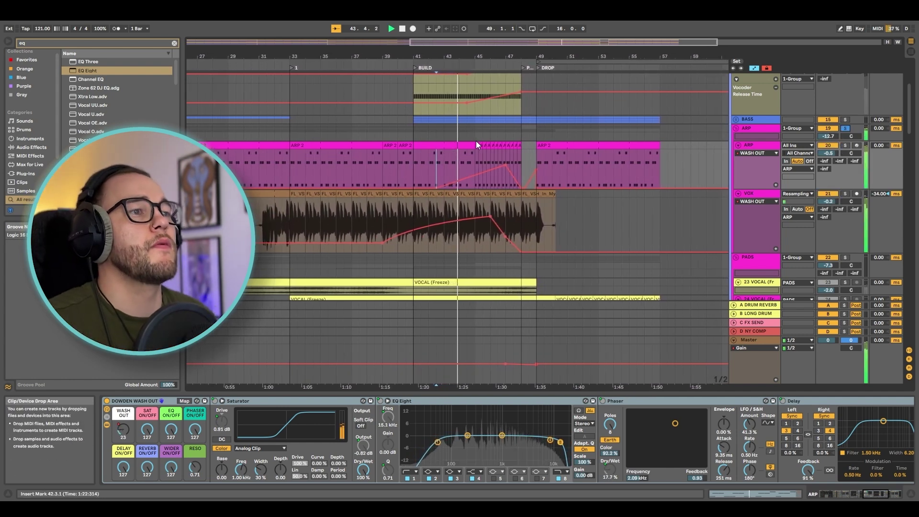
pyautogui.click(845, 130)
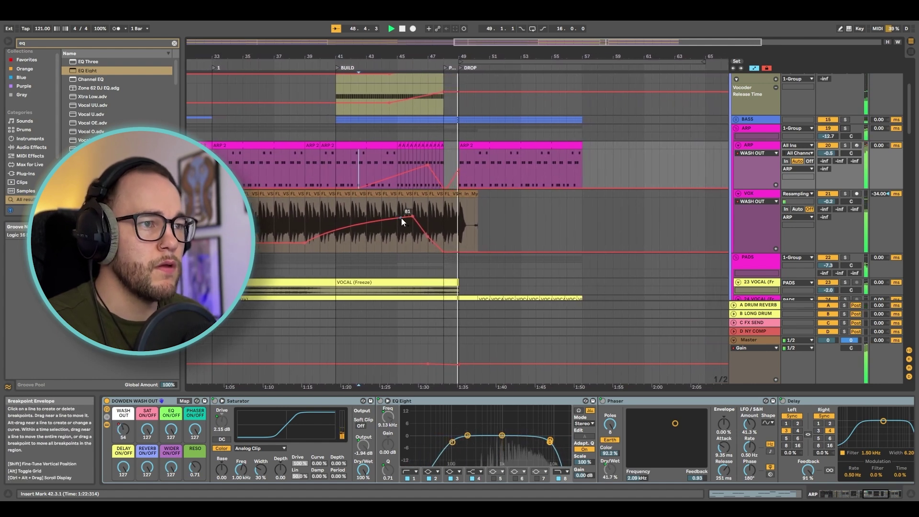
pyautogui.click(439, 212)
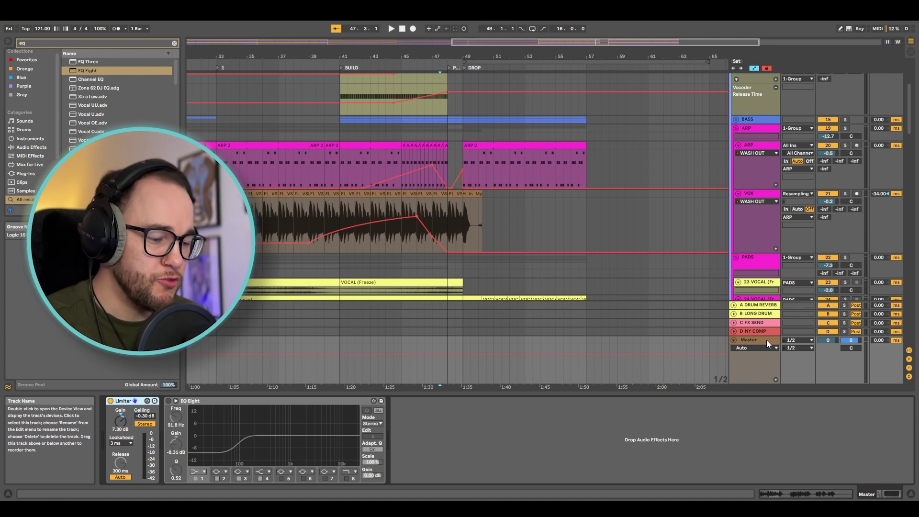
# Add a Utility device at the end of the Master track's effect chain
pyautogui.hotkey('ctrl', 'f')
pyautogui.write('uti')
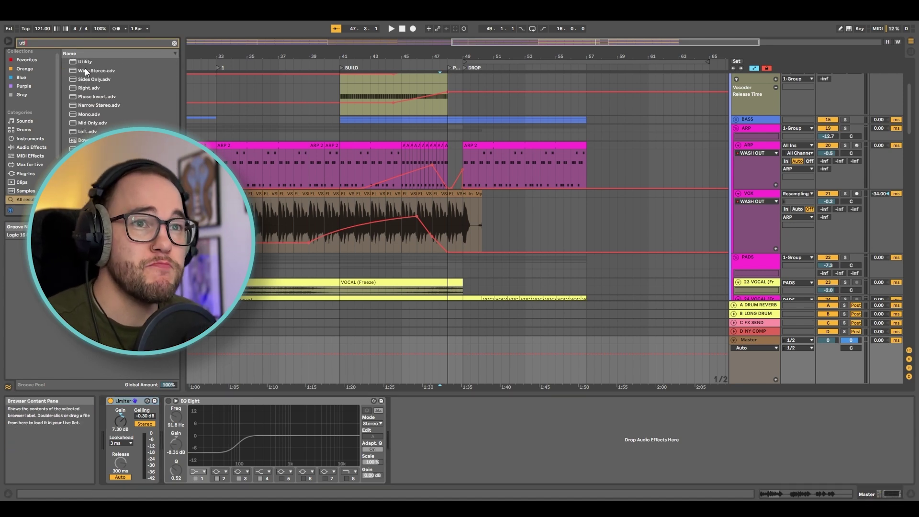
pyautogui.press('Return')
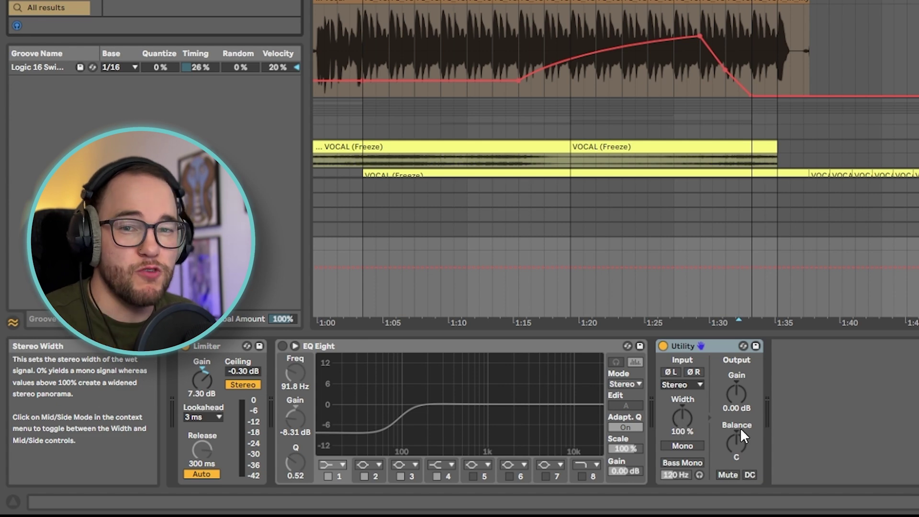
# Automate the Master Utility's Width to dip to about 35% at bar 48, returning to 100% at the drop, and play it
pyautogui.rightClick(682, 418)
pyautogui.click(562, 439)
pyautogui.click(581, 283)
pyautogui.moveTo(598, 283); pyautogui.dragTo(600, 290)
pyautogui.click(561, 253)
pyautogui.press('space')
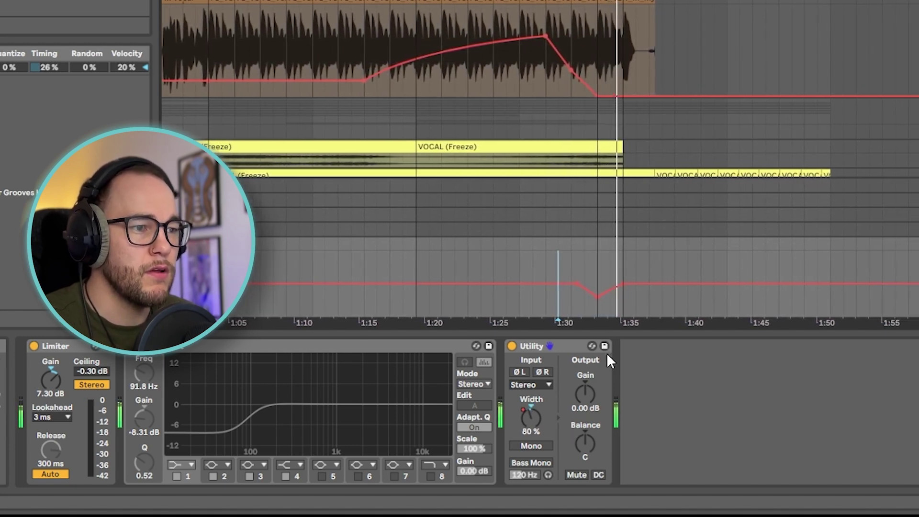
# Deepen the Master Width dip at bar 48 to about 1% and play through the pre-drop
pyautogui.click(578, 252)
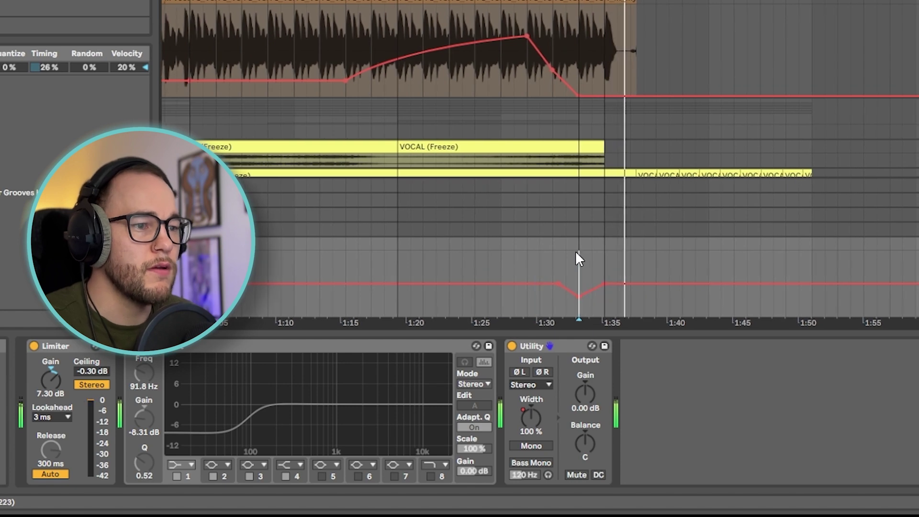
pyautogui.press('space')
pyautogui.moveTo(575, 299); pyautogui.dragTo(576, 314)
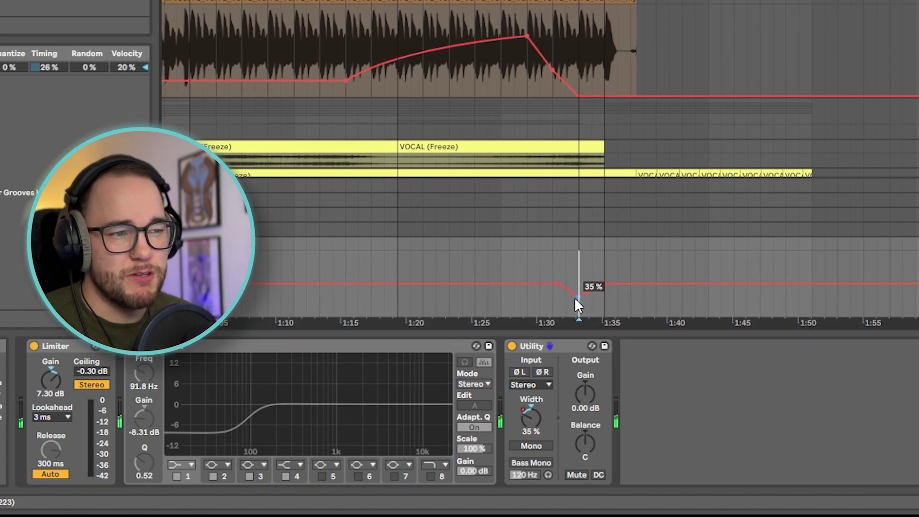
pyautogui.click(563, 274)
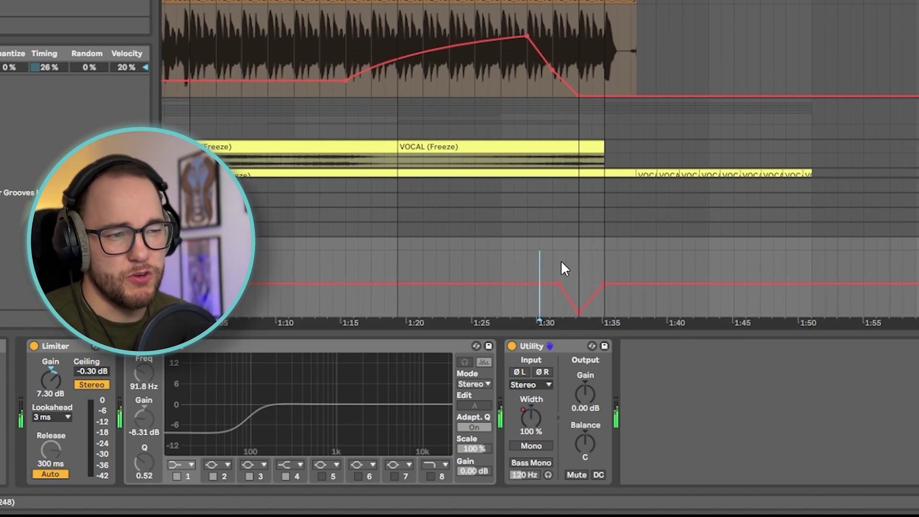
pyautogui.click(564, 259)
pyautogui.press('space')
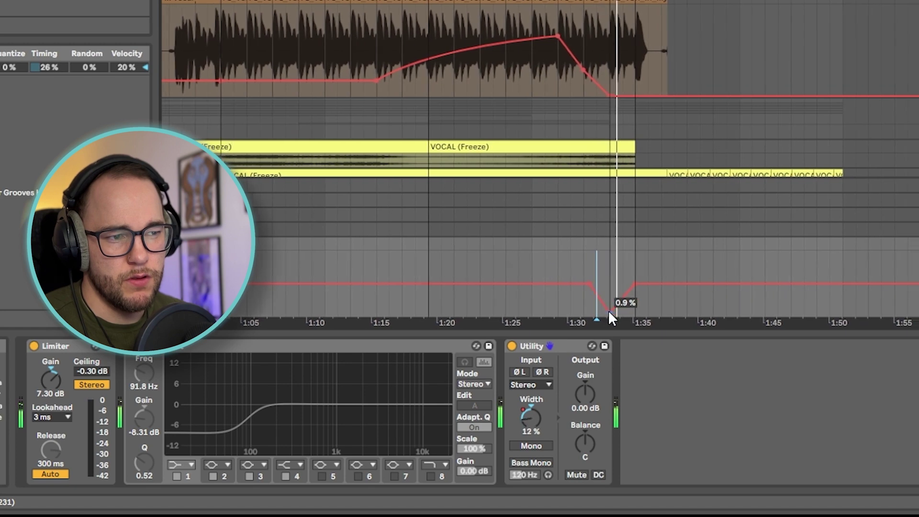
# Raise the Master Width dip to about 54% and hold it flat from bar 48 until it jumps back to 100% at the drop
pyautogui.moveTo(610, 316); pyautogui.dragTo(614, 299)
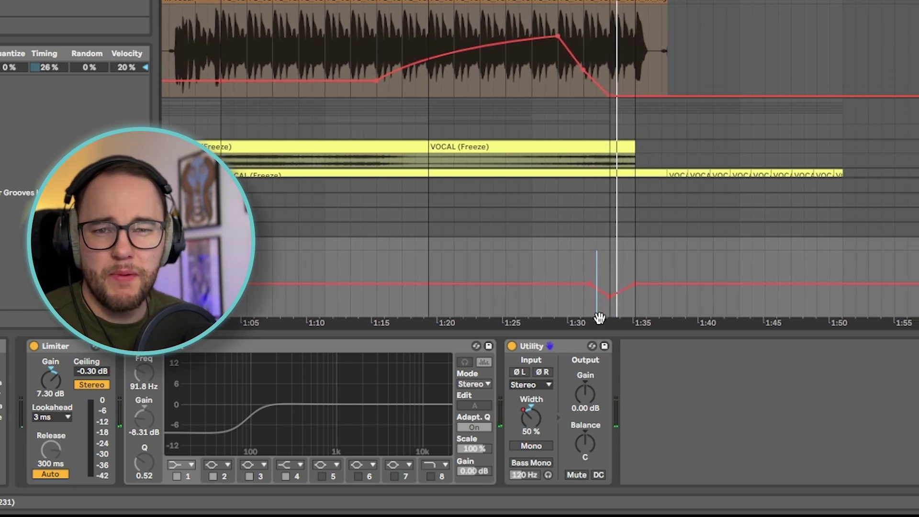
pyautogui.moveTo(611, 295); pyautogui.dragTo(611, 290)
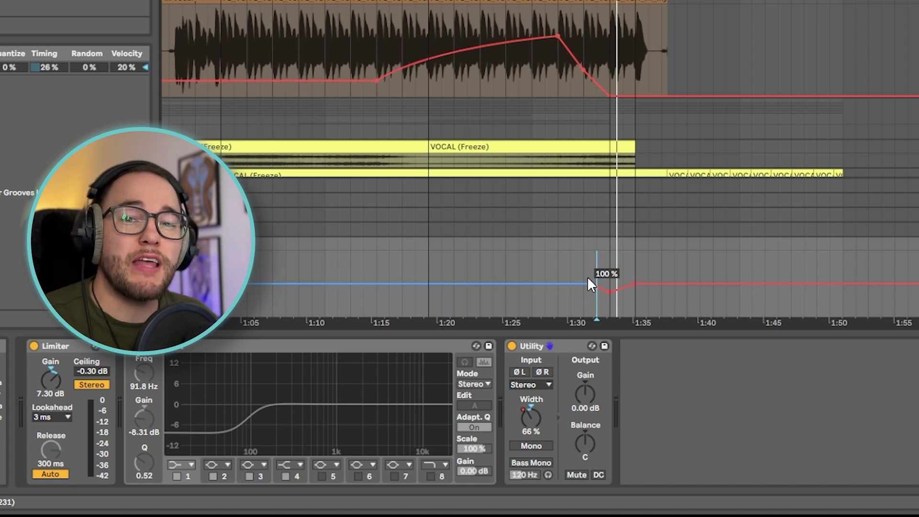
pyautogui.moveTo(623, 286); pyautogui.dragTo(635, 288)
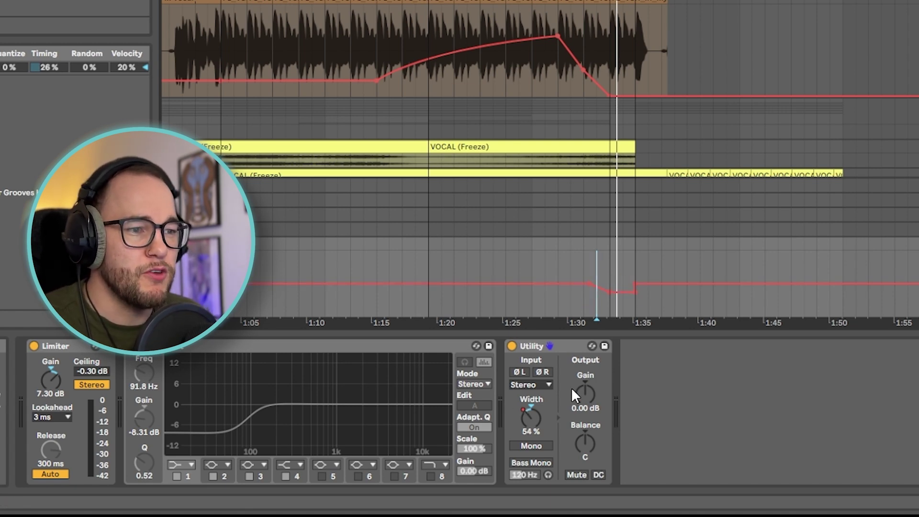
# Automate the Master Utility's Gain down to about -2.83 dB between bar 48 and the drop, and play the transition
pyautogui.rightClick(592, 393)
pyautogui.click(622, 401)
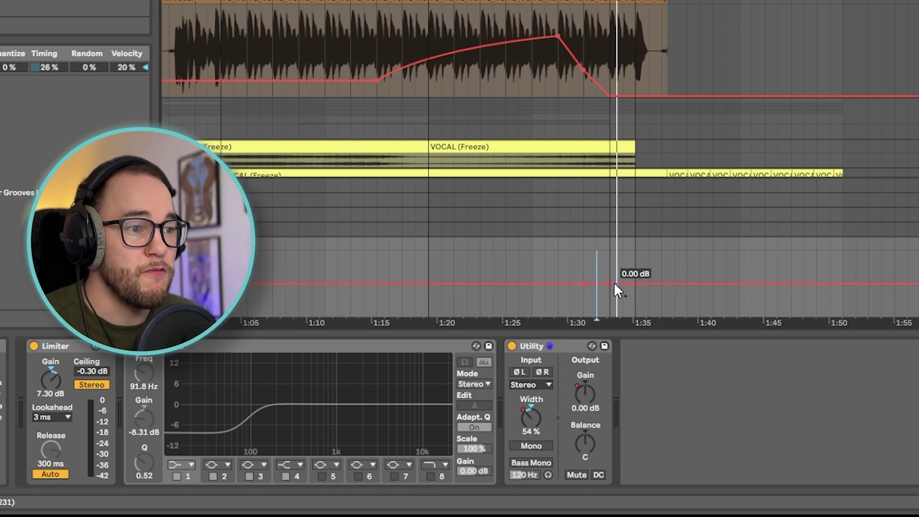
pyautogui.moveTo(614, 284); pyautogui.dragTo(621, 287)
pyautogui.rightClick(635, 285)
pyautogui.click(683, 24)
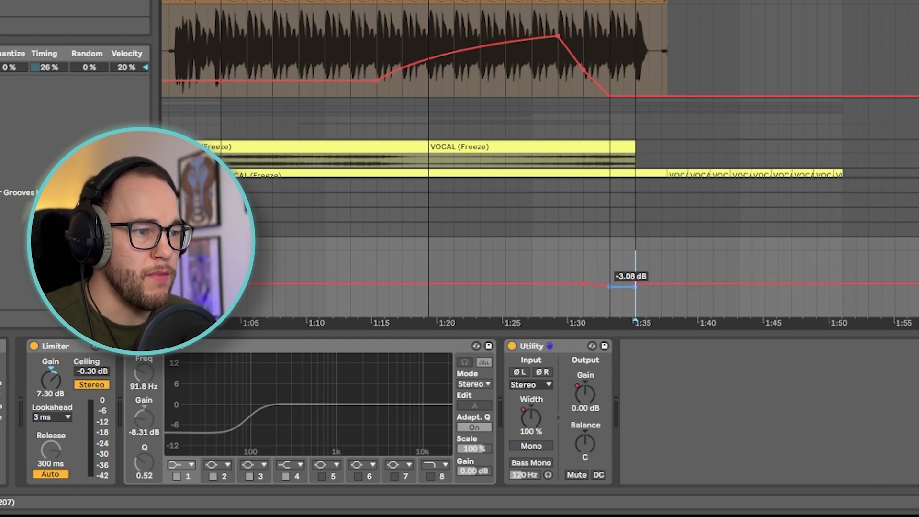
pyautogui.click(532, 256)
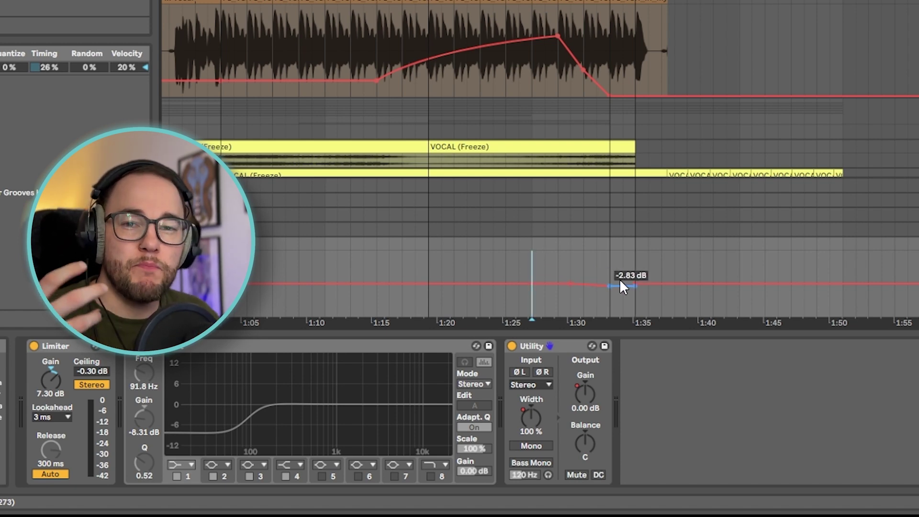
pyautogui.press('space')
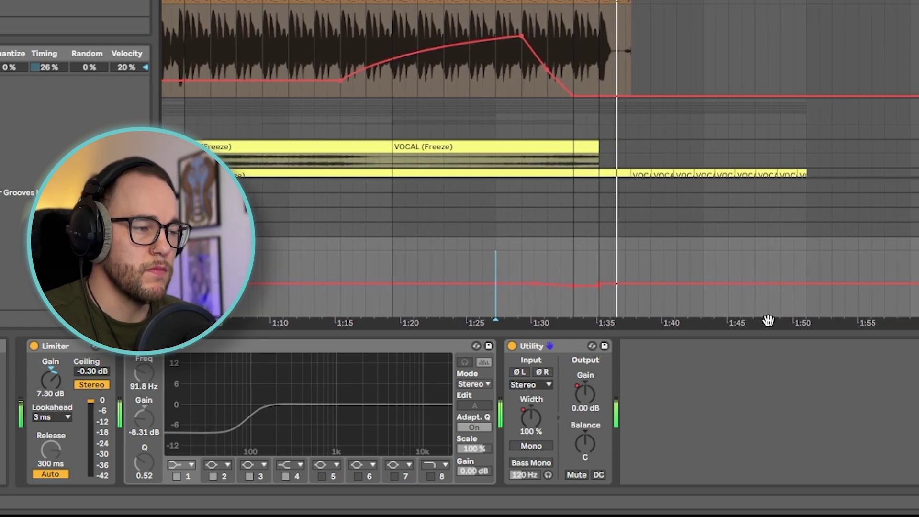
pyautogui.click(600, 261)
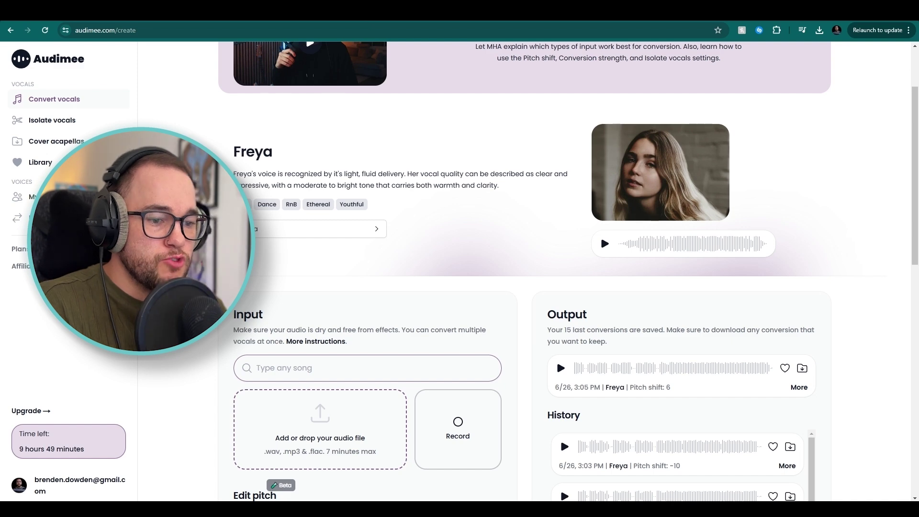
# Switch to Audimee and upload the vocal audio file for conversion with both the Freya and Amina voices
pyautogui.moveTo(420, 478); pyautogui.dragTo(328, 411)
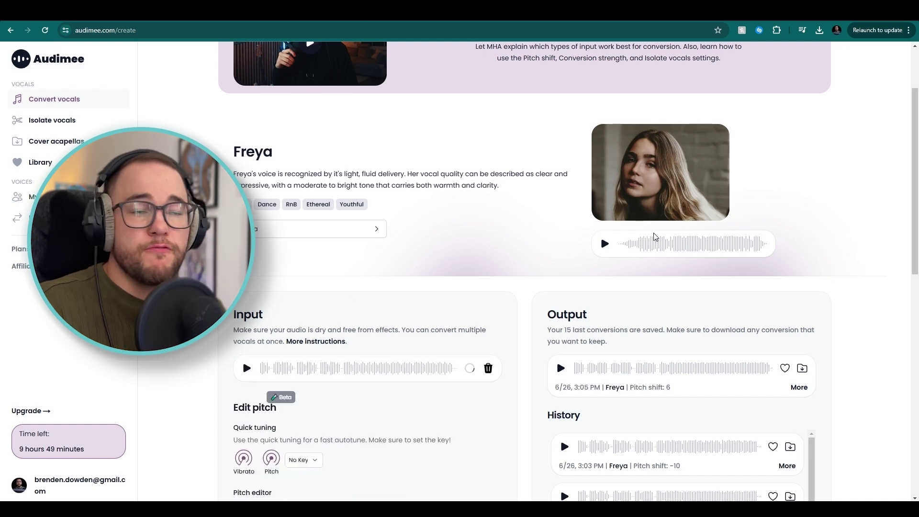
pyautogui.scroll(-1, 525, 205)
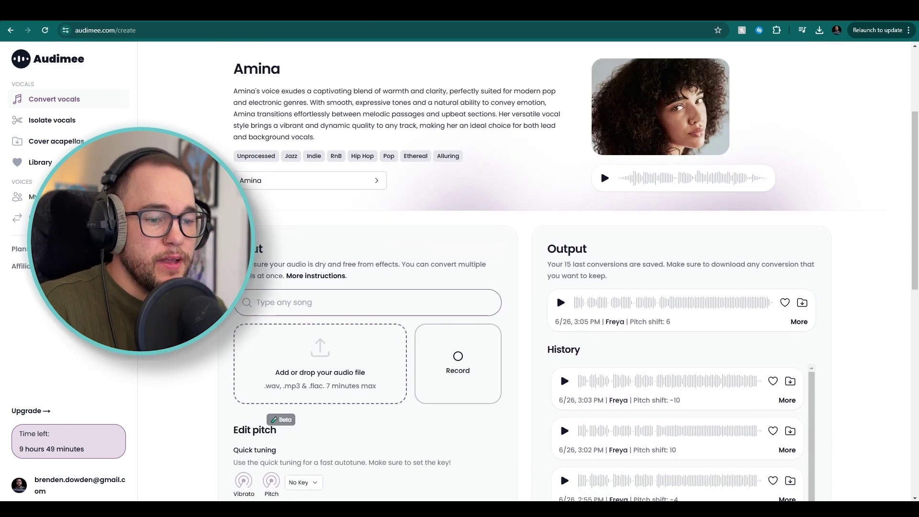
pyautogui.moveTo(225, 459); pyautogui.dragTo(280, 382)
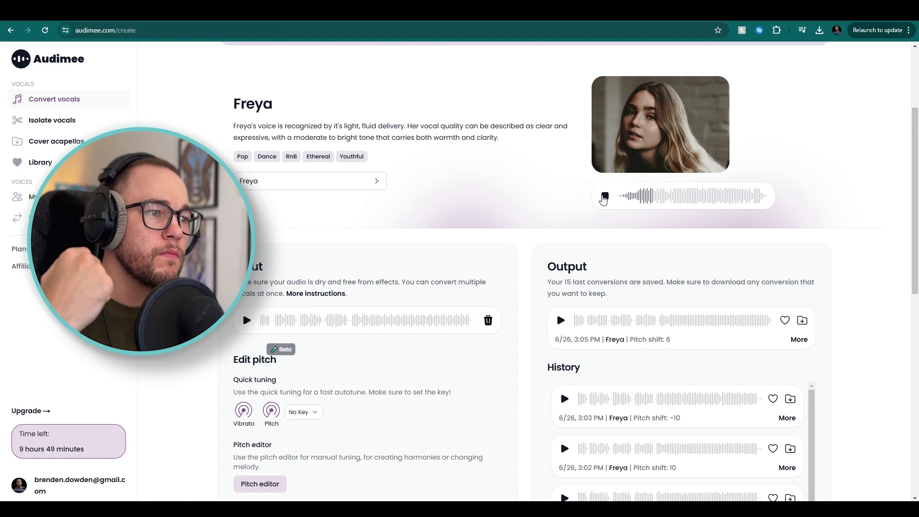
# Convert the vocal with the Amina voice, using pitch shift 0 and 60% conversion strength
pyautogui.scroll(-6, 381, 344)
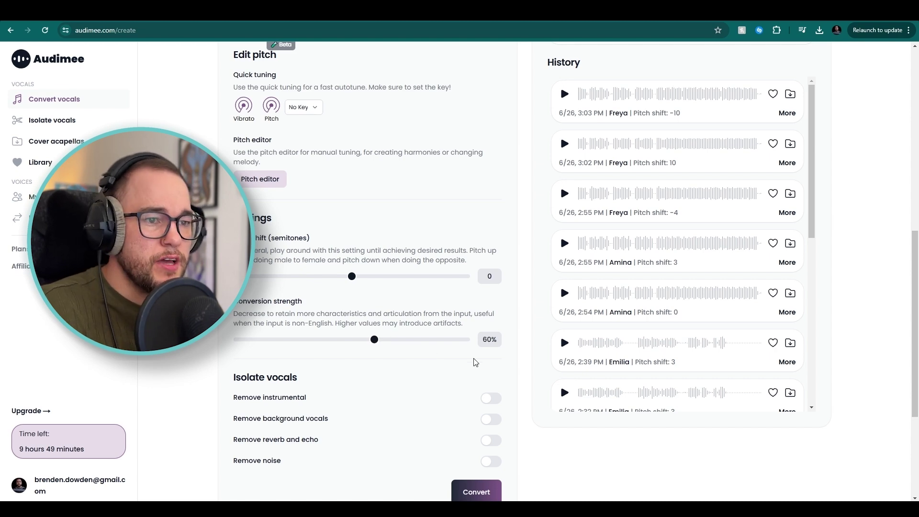
pyautogui.scroll(-2, 475, 362)
pyautogui.click(480, 400)
# Set the Freya conversion to a pitch shift of 7 semitones and 40% conversion strength, and convert the vocal
pyautogui.scroll(-3, 424, 297)
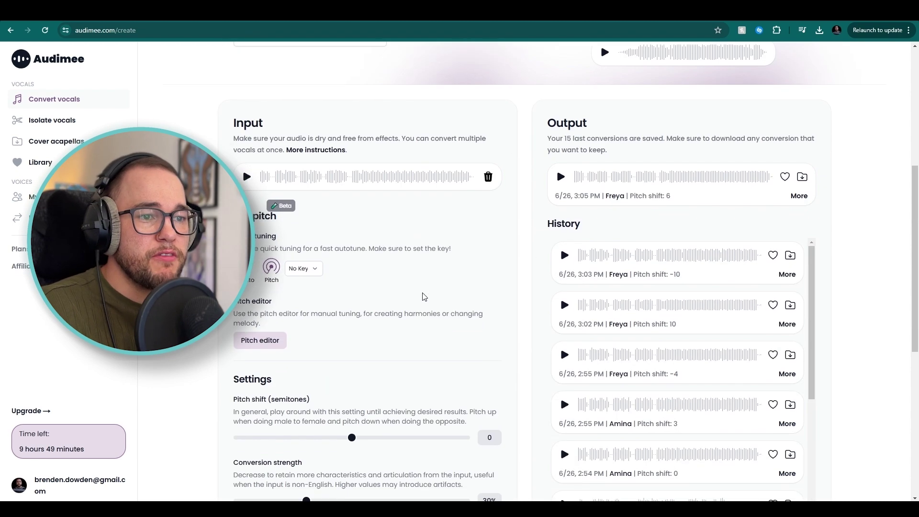
pyautogui.scroll(-2, 423, 297)
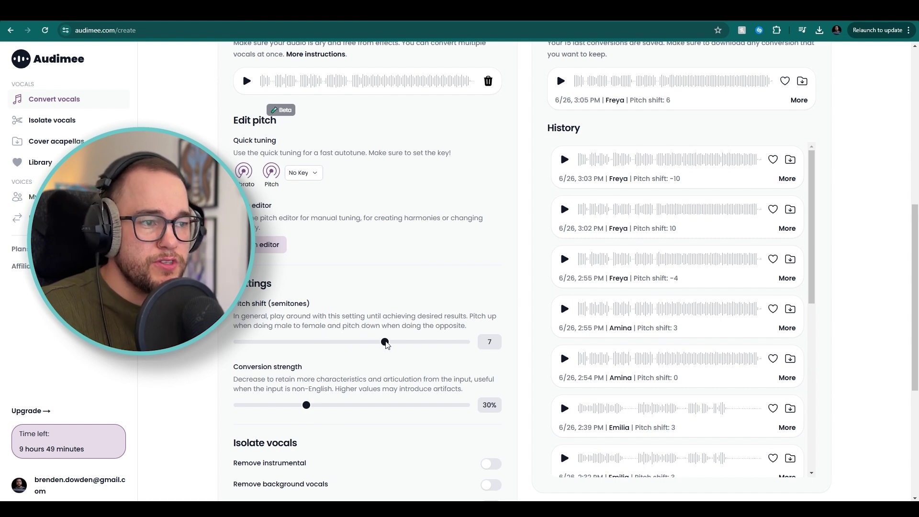
pyautogui.scroll(-4, 305, 215)
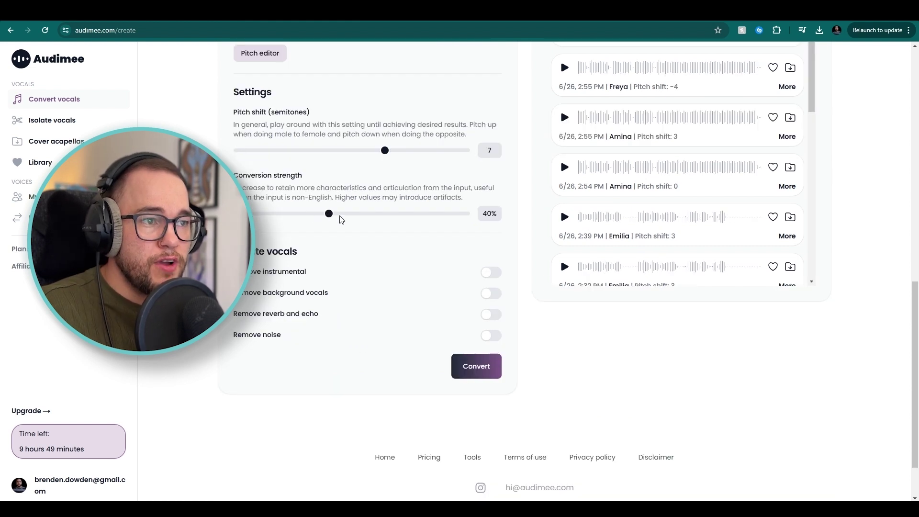
pyautogui.click(476, 367)
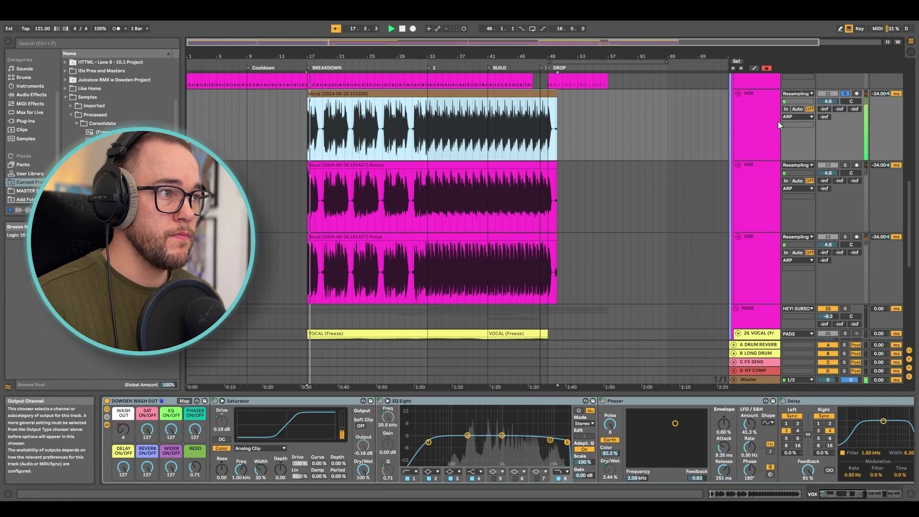
# In Ableton Live, solo the Amina and Freya VOX tracks alongside the original vocal and play the layers from the BREAKDOWN
pyautogui.click(775, 121)
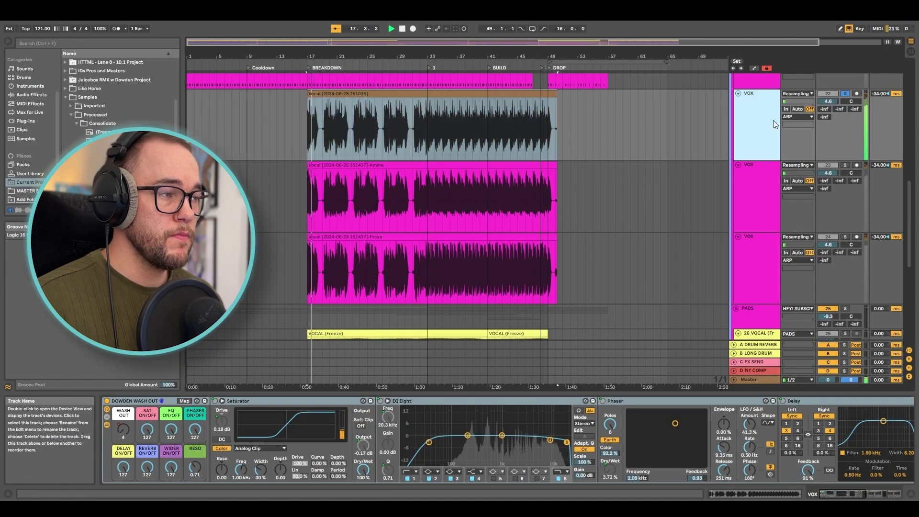
pyautogui.keyDown('ctrl'); pyautogui.click(845, 165); pyautogui.keyUp('ctrl')
pyautogui.press('space')
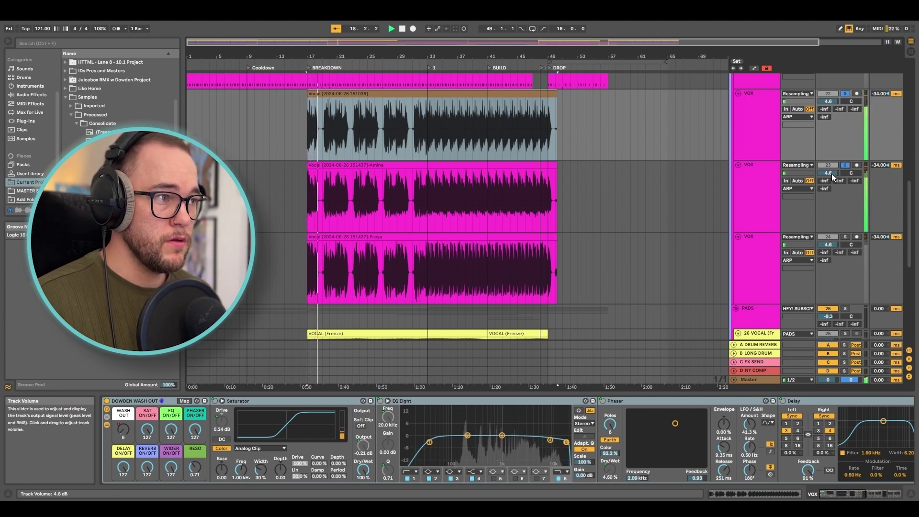
pyautogui.keyDown('ctrl'); pyautogui.click(845, 236); pyautogui.keyUp('ctrl')
pyautogui.press('space')
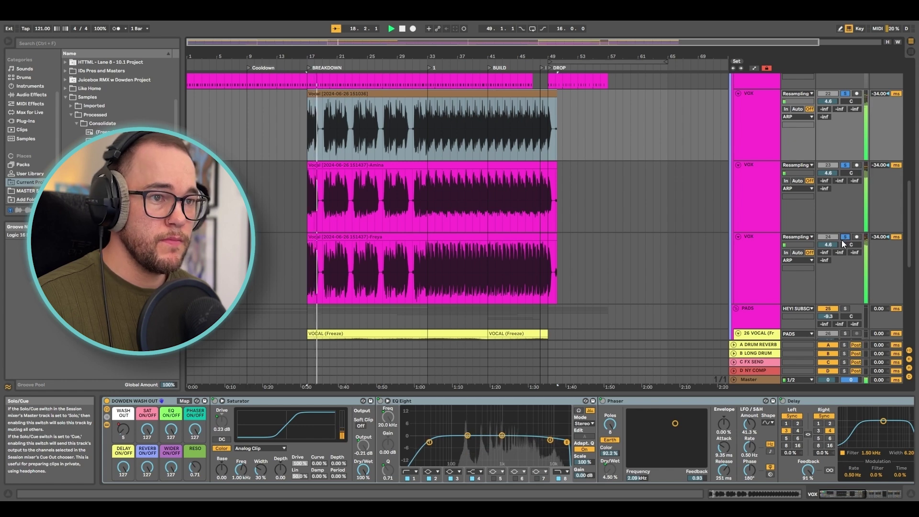
pyautogui.press('space')
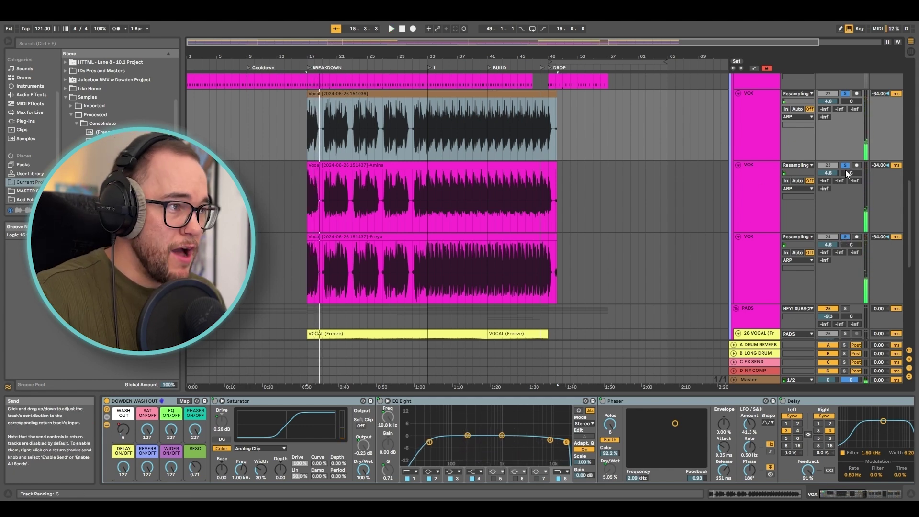
# Pan the Amina VOX track to 25L at -2.4 dB and the Freya VOX track to 19R with a lower volume, and play the layers
pyautogui.moveTo(851, 244); pyautogui.dragTo(852, 241)
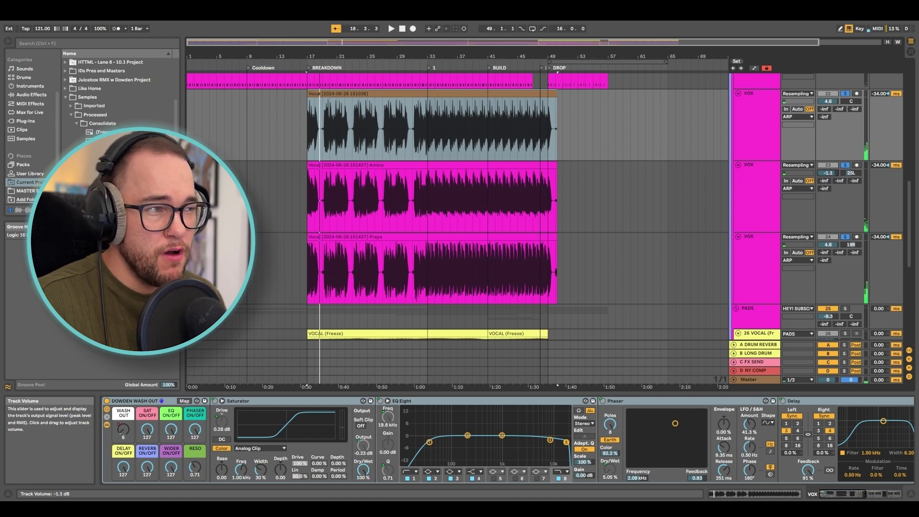
pyautogui.click(762, 180)
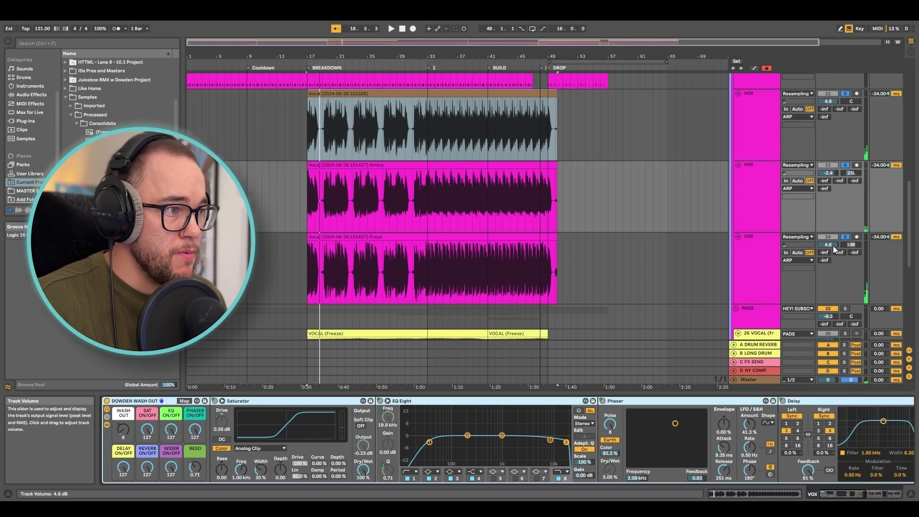
pyautogui.moveTo(828, 245); pyautogui.dragTo(828, 249)
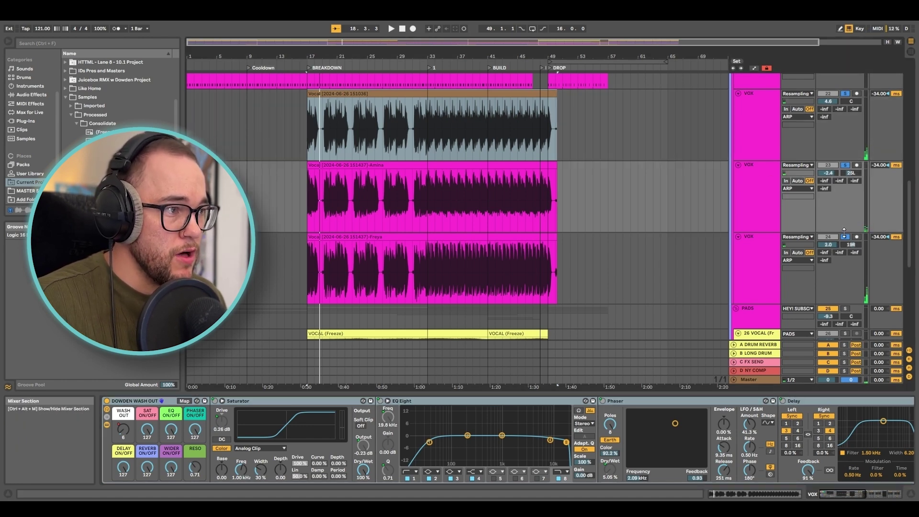
pyautogui.press('space')
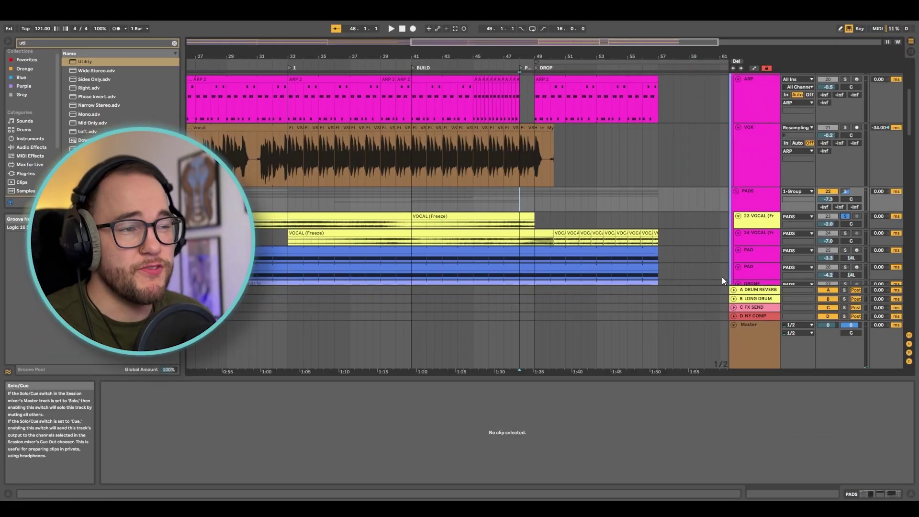
# Enlarge the frozen 23 and 24 VOCAL tracks, solo track 24, and play its chopped clips from bar 52 in the DROP
pyautogui.moveTo(764, 228); pyautogui.dragTo(764, 284)
pyautogui.scroll(-1, 670, 239)
pyautogui.click(456, 171)
pyautogui.press('space')
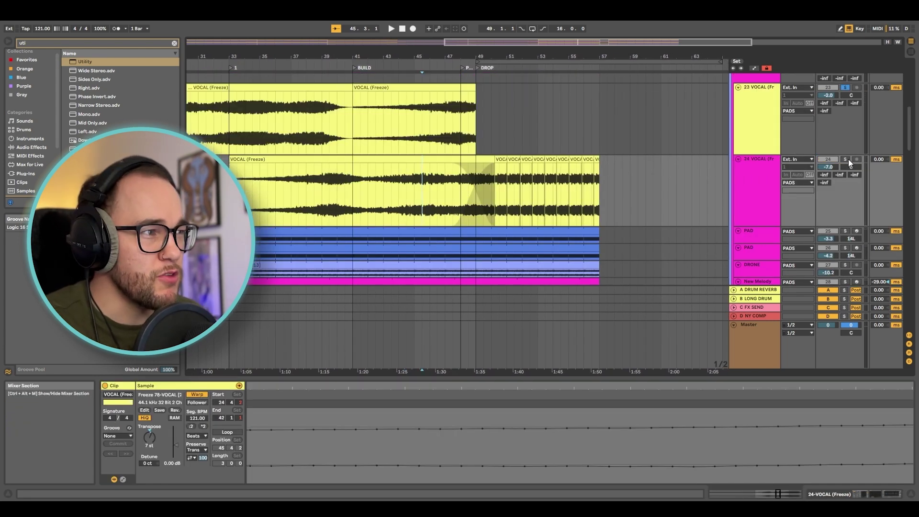
pyautogui.press('space')
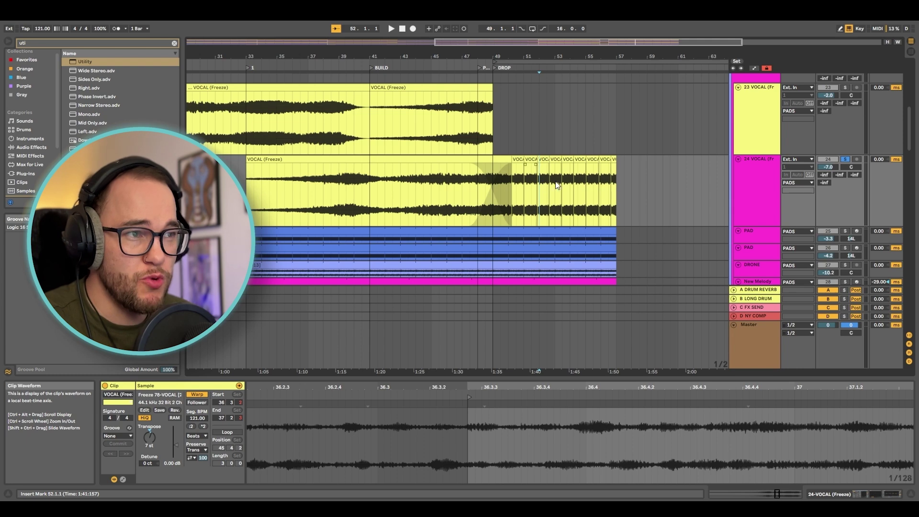
pyautogui.press('space')
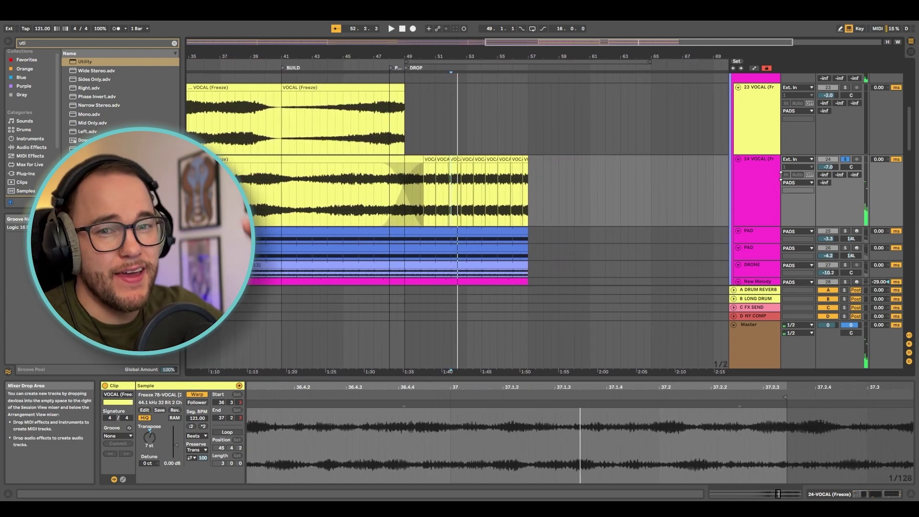
# Solo the frozen 23 VOCAL track and inspect its BUILD clip around bar 45 up to the DROP
pyautogui.scroll(1, 455, 187)
pyautogui.scroll(1, 454, 187)
pyautogui.click(329, 144)
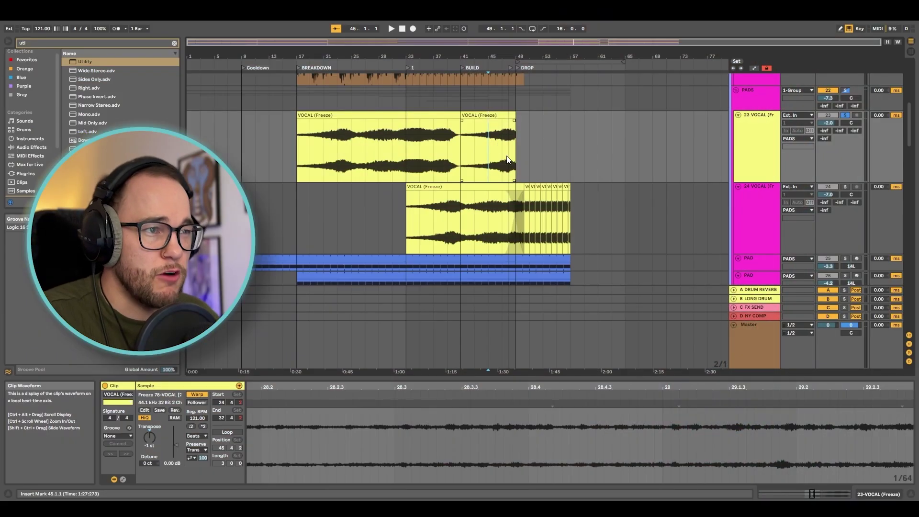
pyautogui.scroll(5, 508, 160)
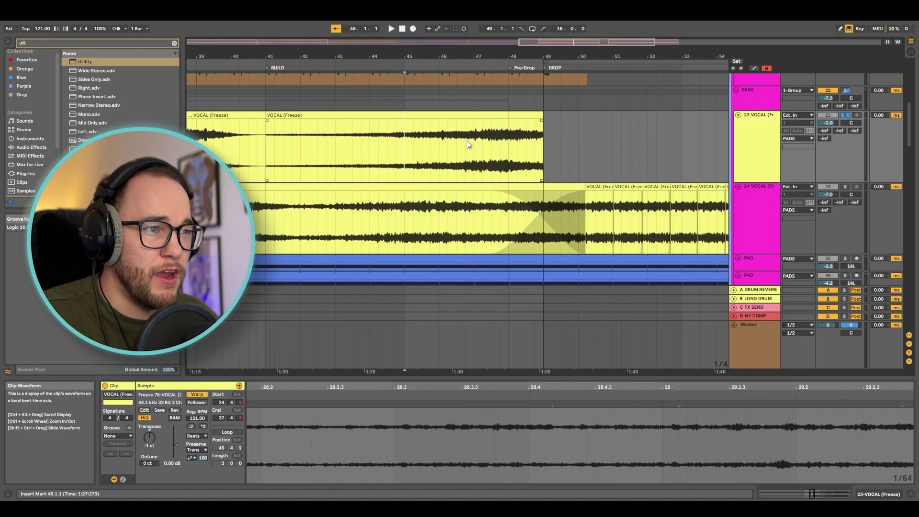
pyautogui.click(467, 141)
pyautogui.hscroll(2, 552, 144)
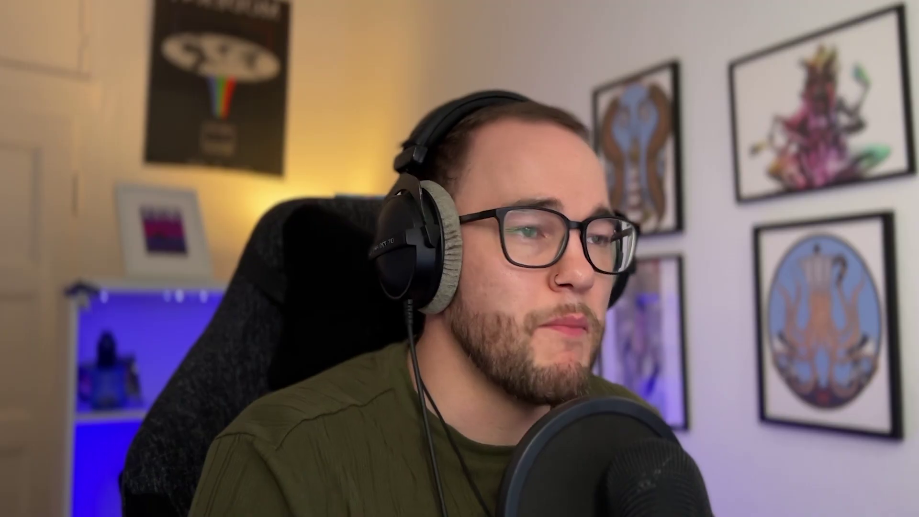